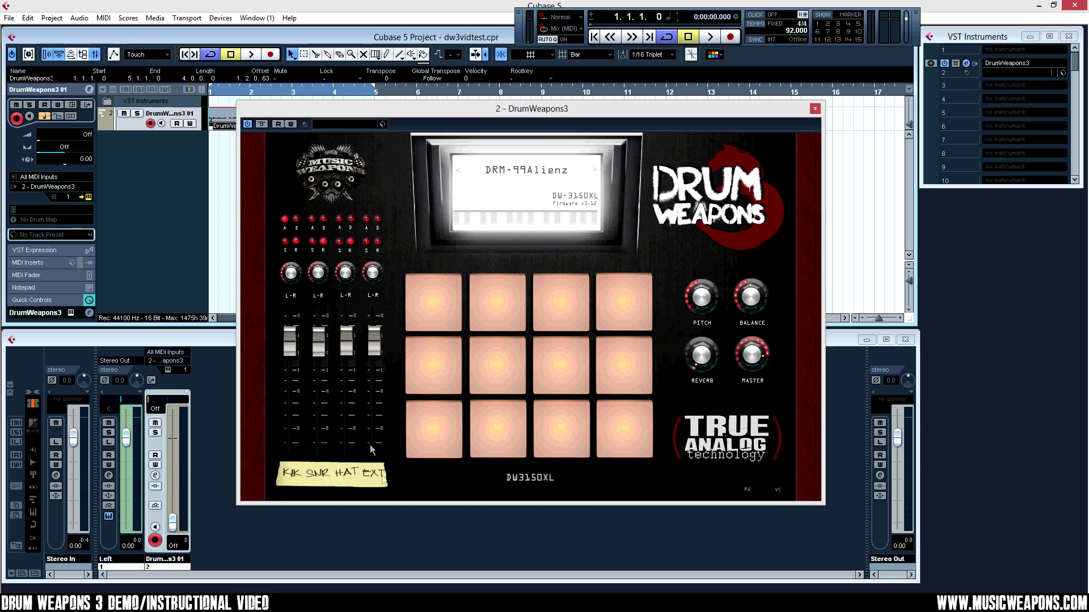
pyautogui.moveTo(290, 341); pyautogui.dragTo(291, 348)
pyautogui.moveTo(708, 314); pyautogui.dragTo(761, 264)
pyautogui.moveTo(702, 355); pyautogui.dragTo(727, 96)
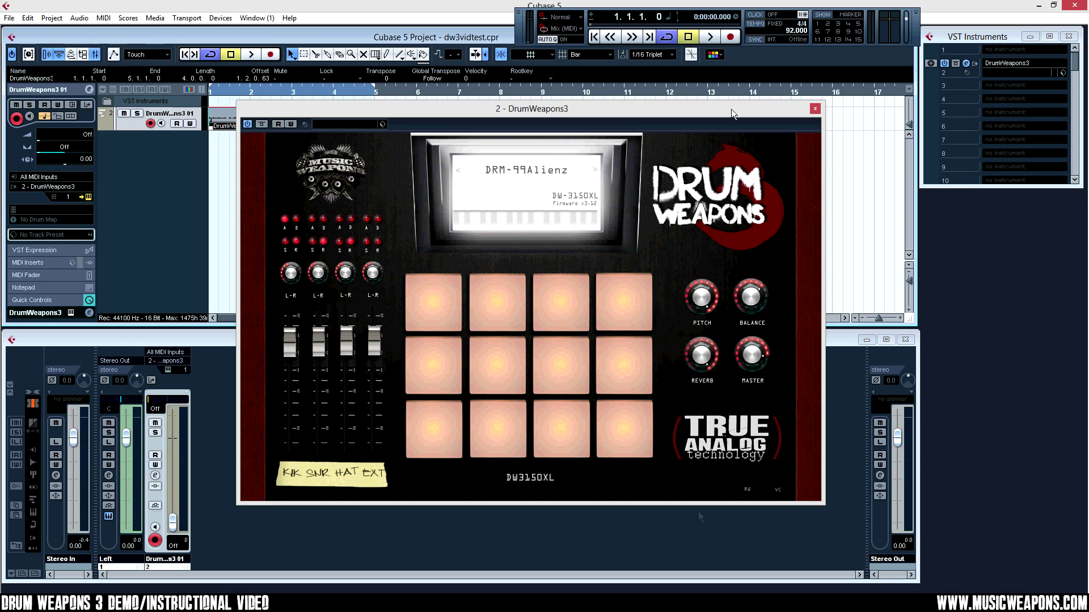
pyautogui.moveTo(751, 355); pyautogui.dragTo(751, 384)
# Step: Examine the Low, Mid and High options and the VC options Normal, Weak and Strong, keeping High and Normal
pyautogui.click(748, 491)
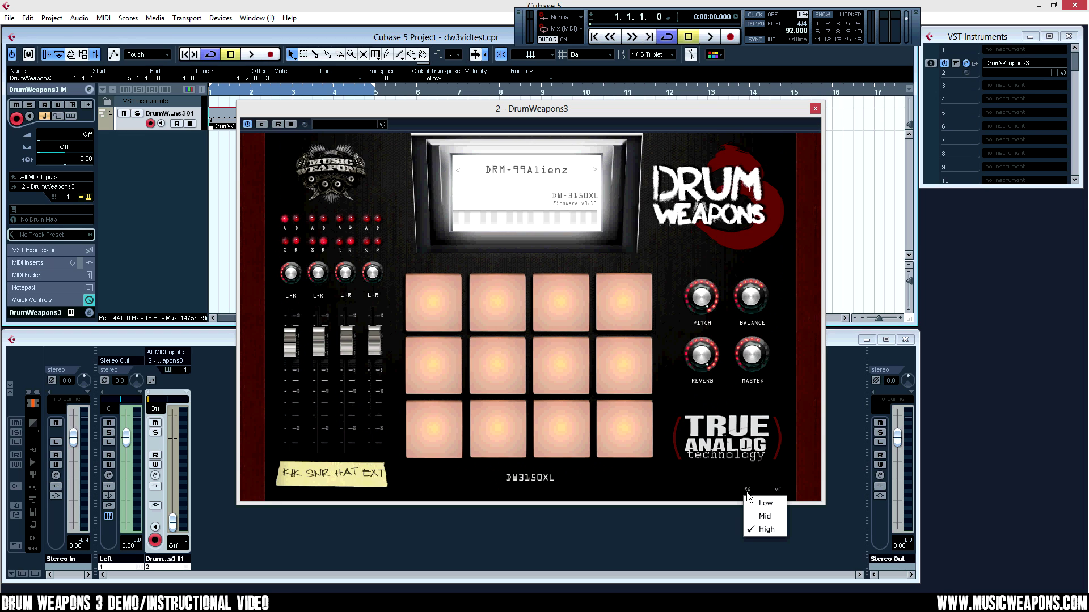
pyautogui.click(780, 503)
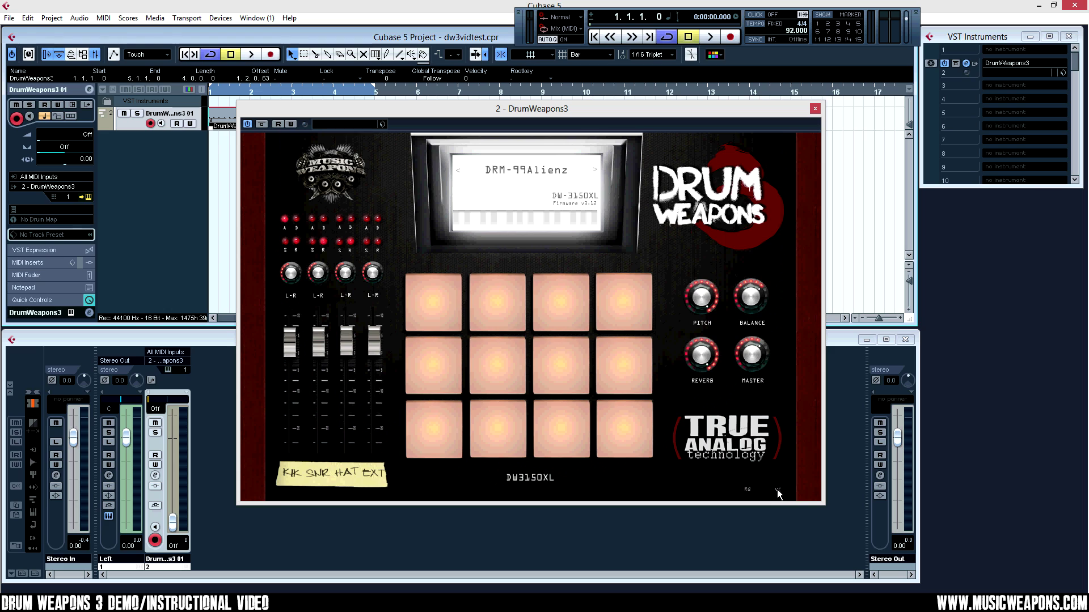
pyautogui.click(778, 491)
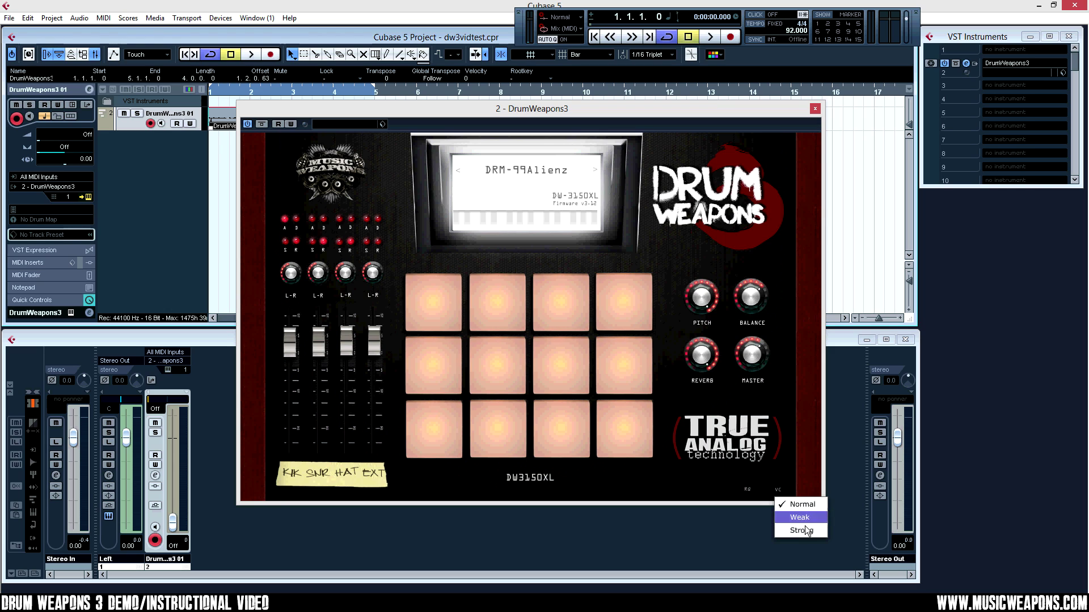
pyautogui.click(683, 473)
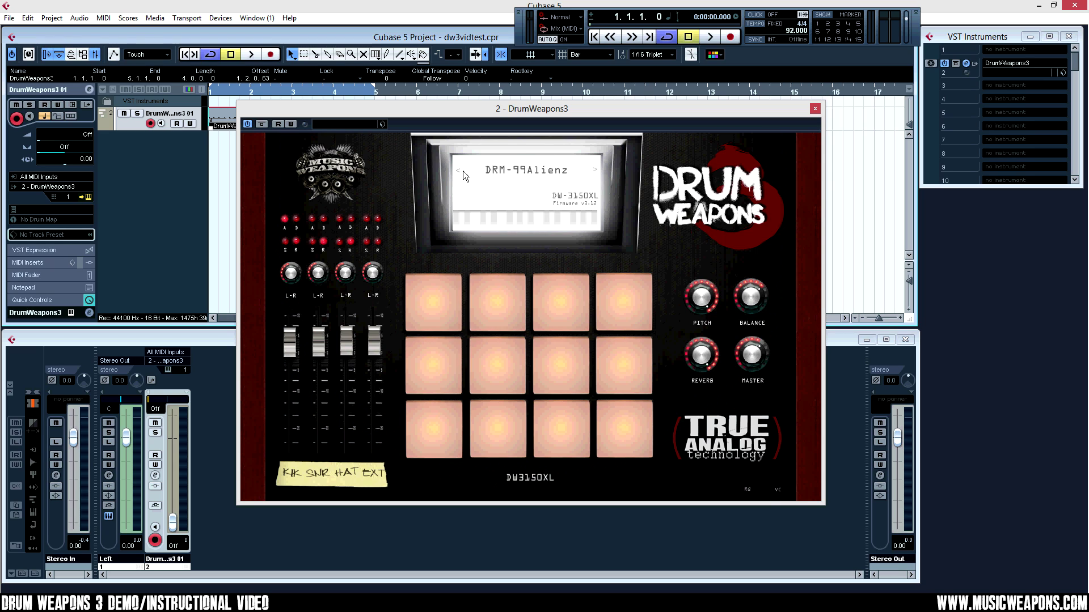
# Step: Load the DRM-FortyWater kit from the instrument list, and step back to the preceding kit, DRM-Forceful
pyautogui.click(519, 168)
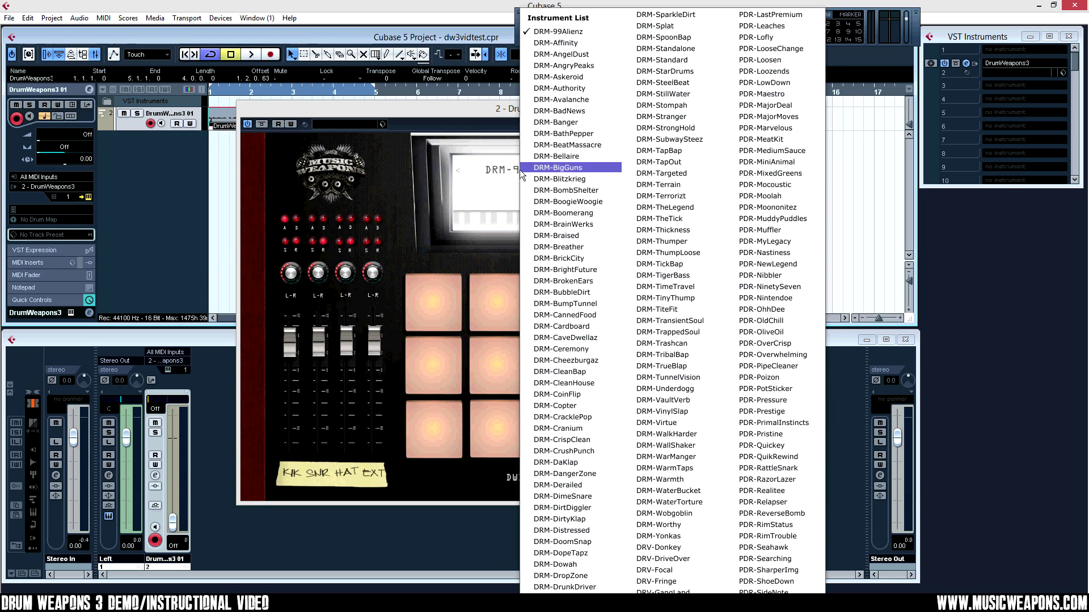
pyautogui.scroll(-10, 592, 253)
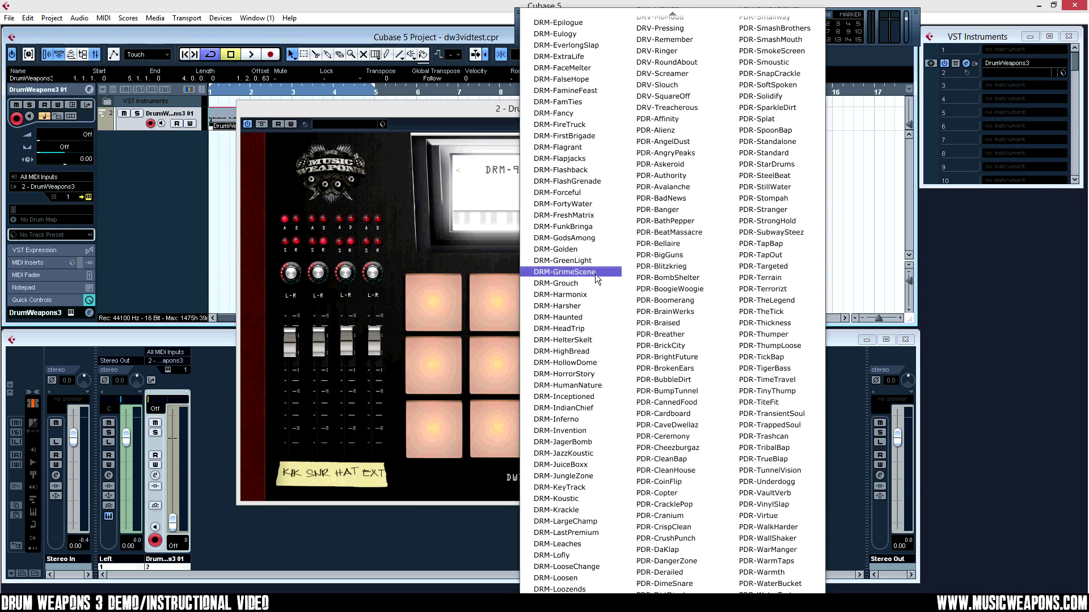
pyautogui.click(563, 215)
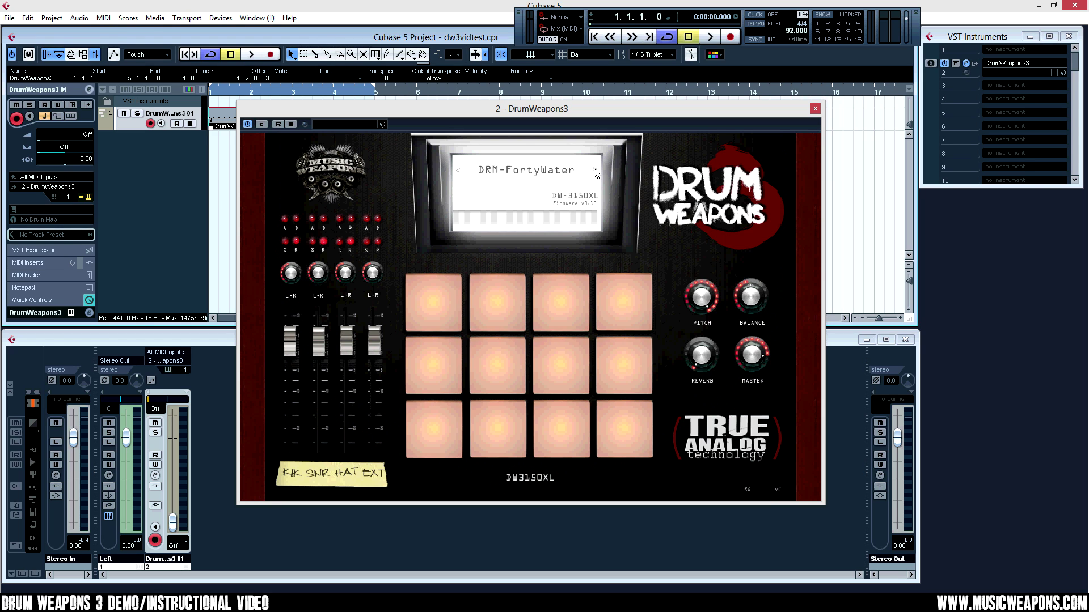
pyautogui.click(458, 171)
# Step: Audition the first two pads in the bottom row of the DRM-Forceful kit
pyautogui.click(454, 424)
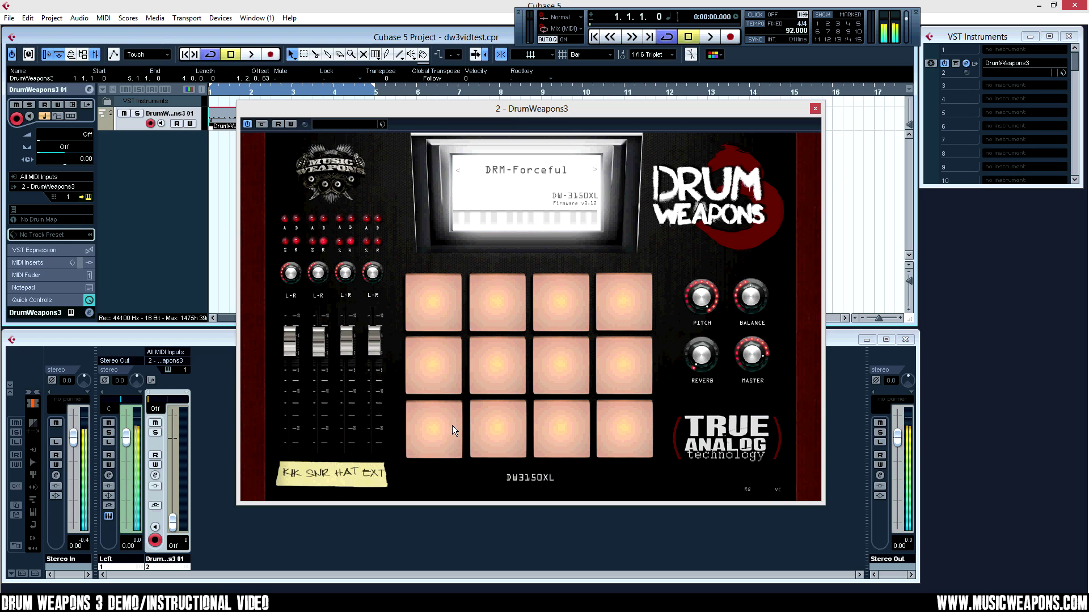
pyautogui.click(488, 420)
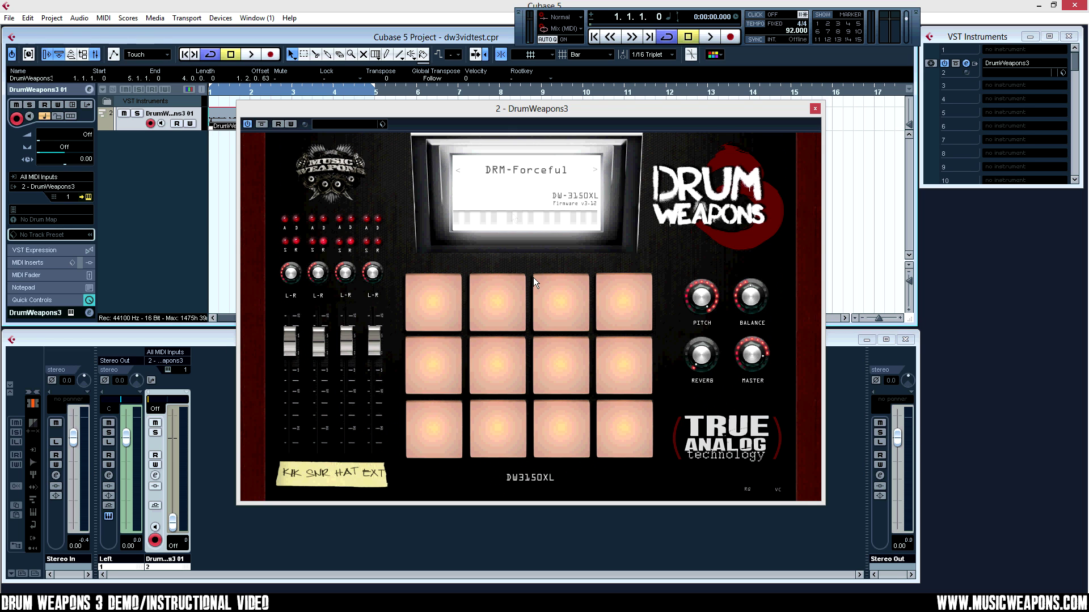
# Step: Browse the available kits in the instrument list and close it without loading another kit
pyautogui.click(539, 175)
pyautogui.scroll(-2, 645, 503)
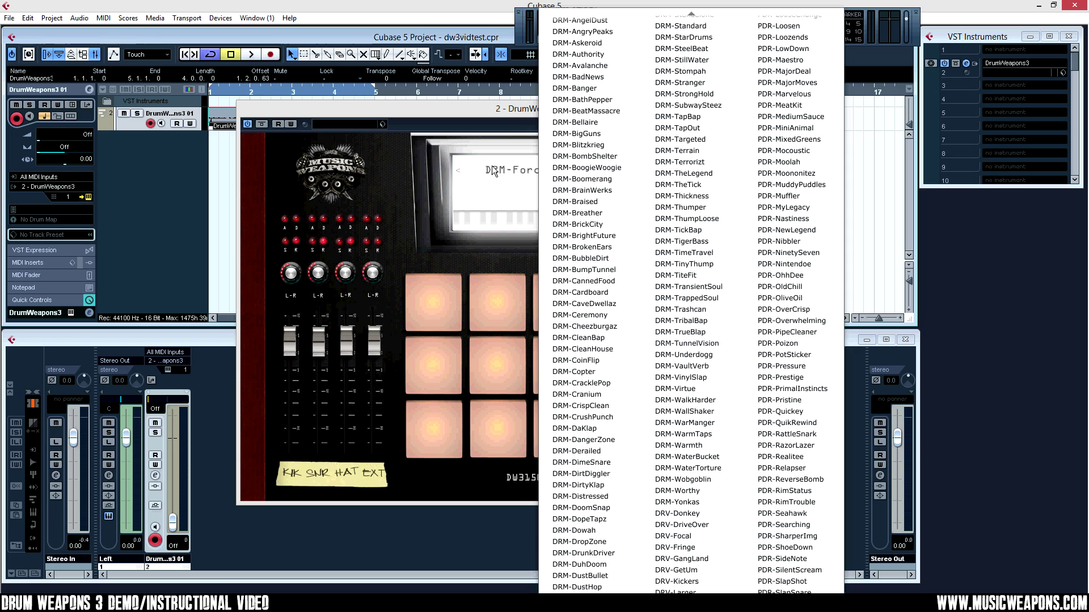
pyautogui.click(432, 264)
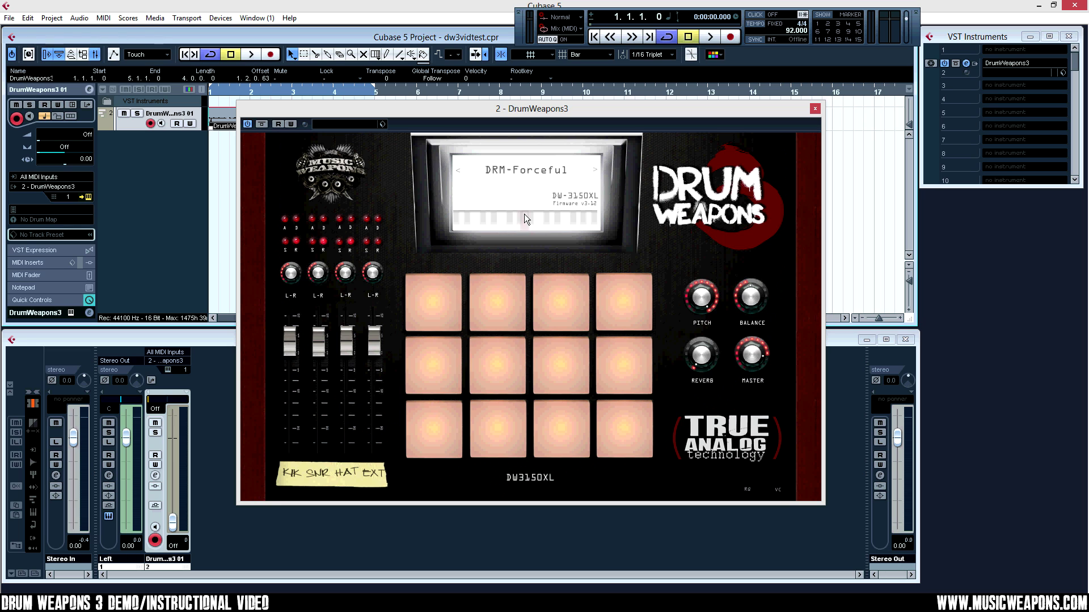
pyautogui.click(521, 170)
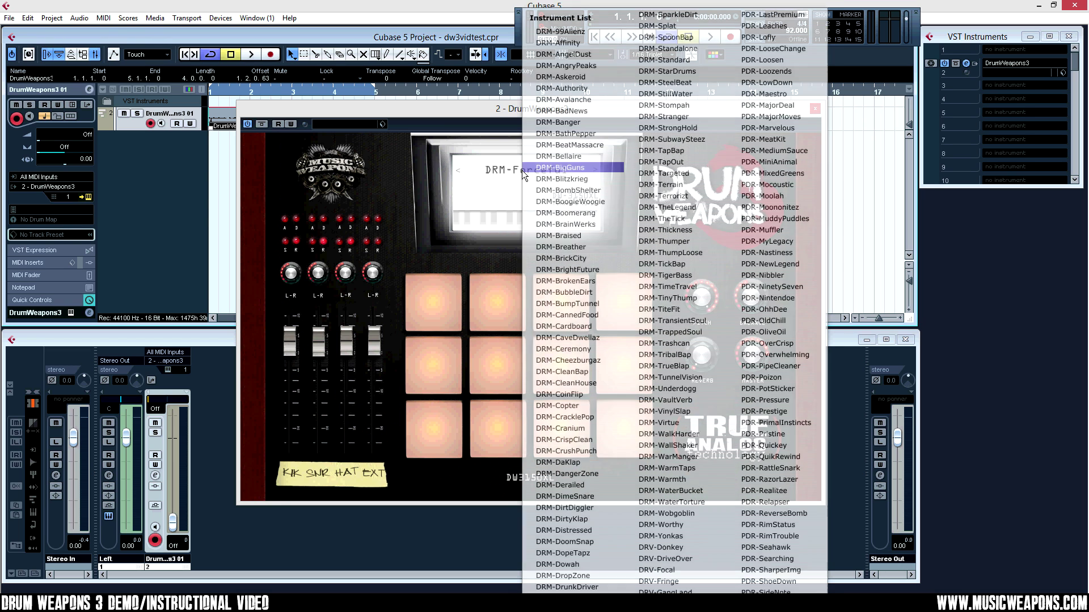
pyautogui.click(421, 204)
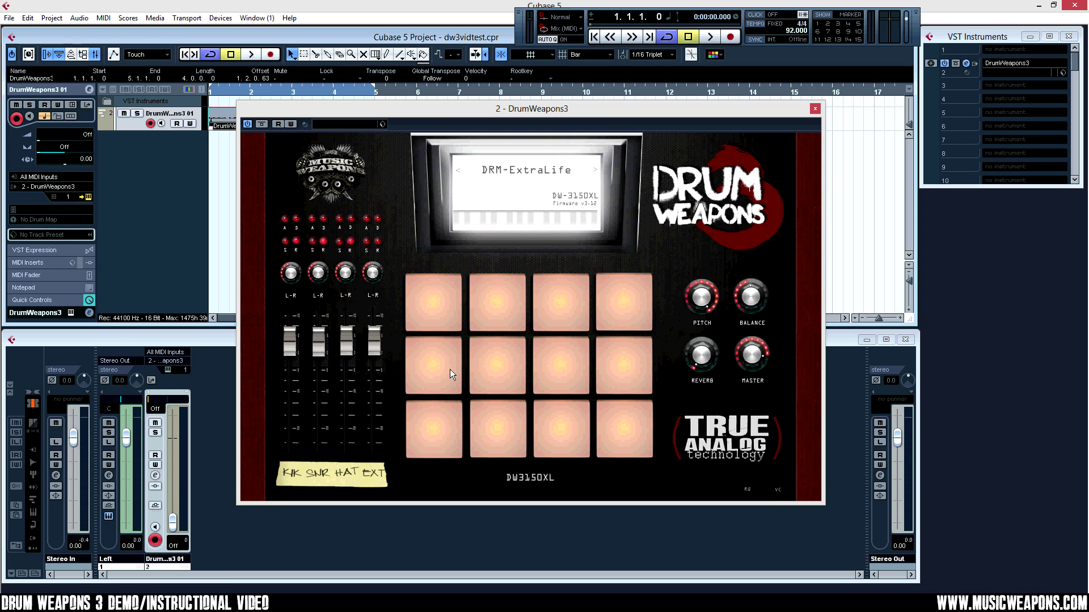
# Step: Audition the four bottom-row pads of the DRM-ExtraLife kit from left to right
pyautogui.click(444, 441)
pyautogui.click(443, 440)
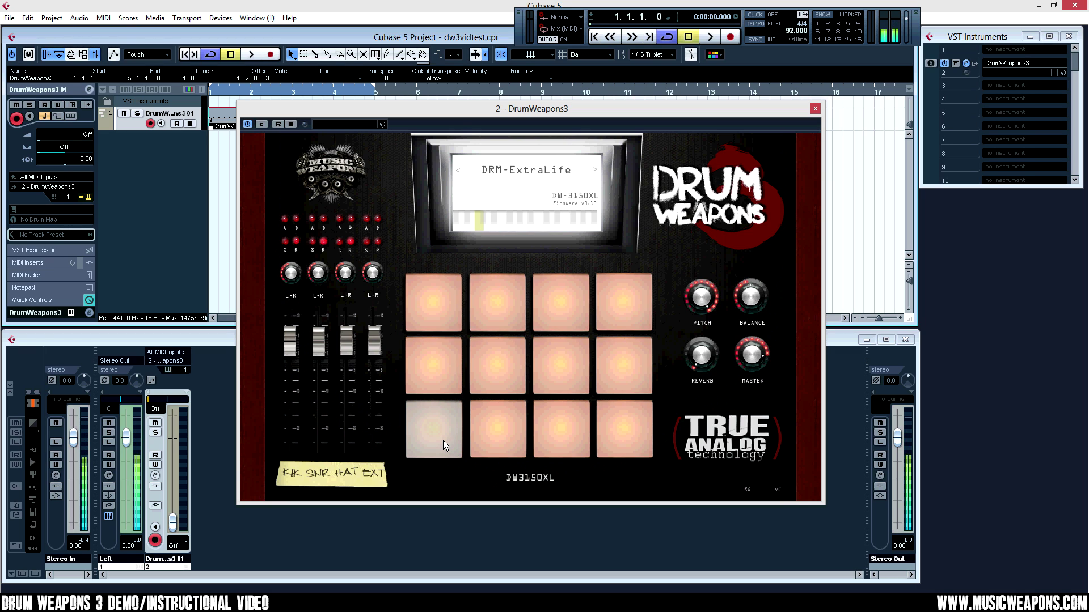
pyautogui.click(498, 426)
pyautogui.click(560, 432)
pyautogui.click(633, 431)
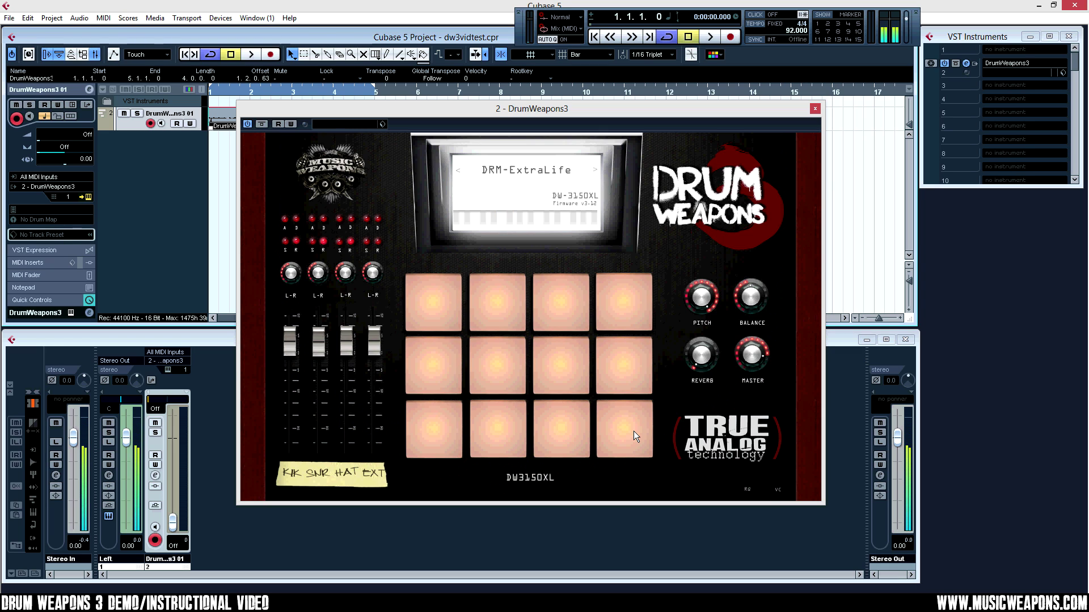
pyautogui.click(634, 430)
# Step: Audition the pads of the DRM-ExtraLife kit column by column, working upward from the bottom row
pyautogui.click(431, 419)
pyautogui.click(432, 381)
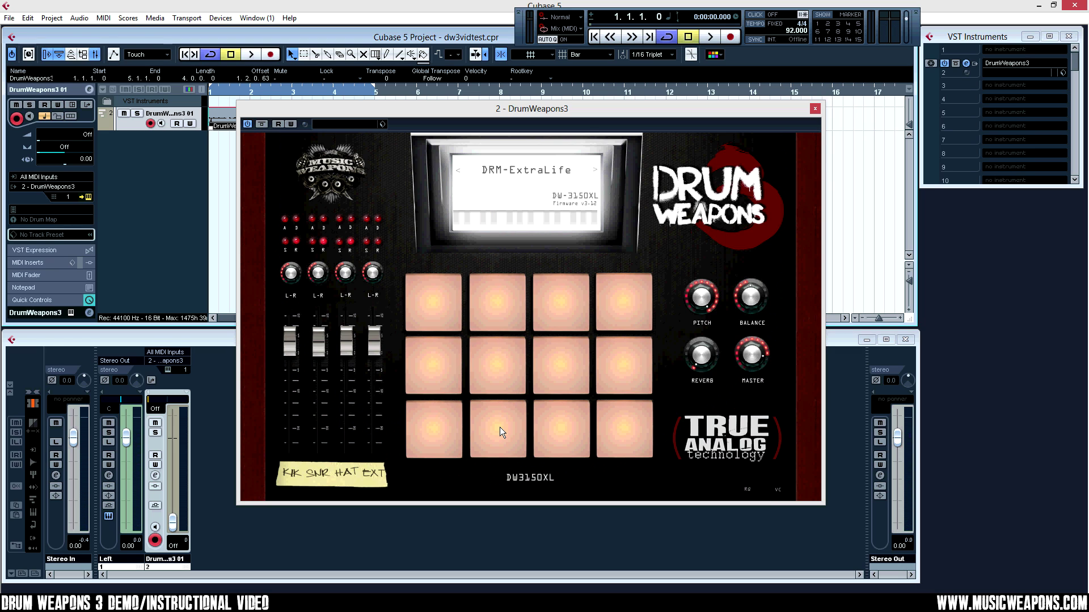
pyautogui.click(505, 380)
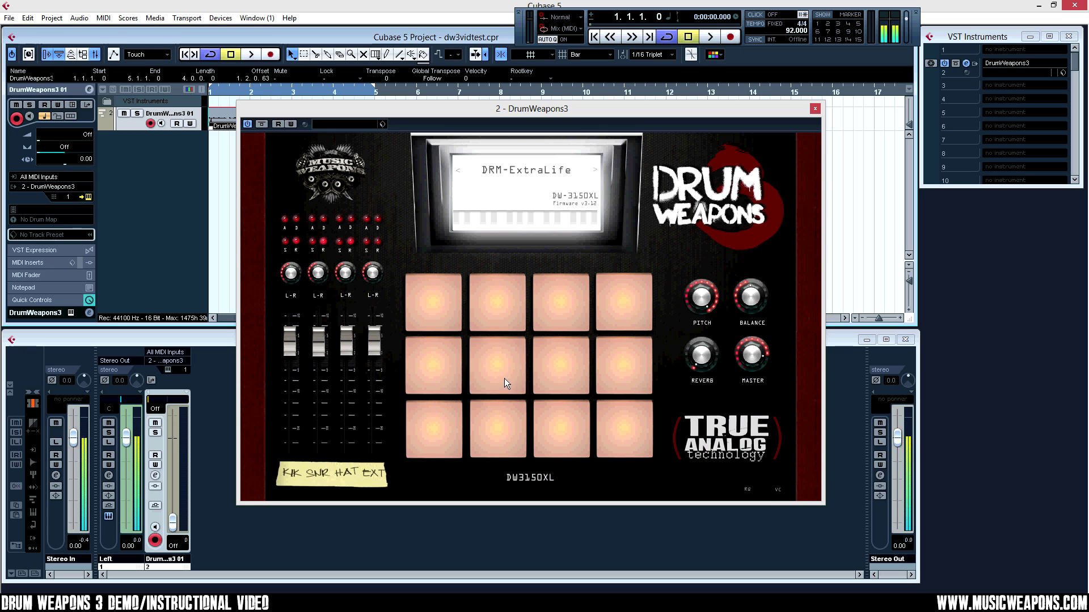
pyautogui.click(506, 299)
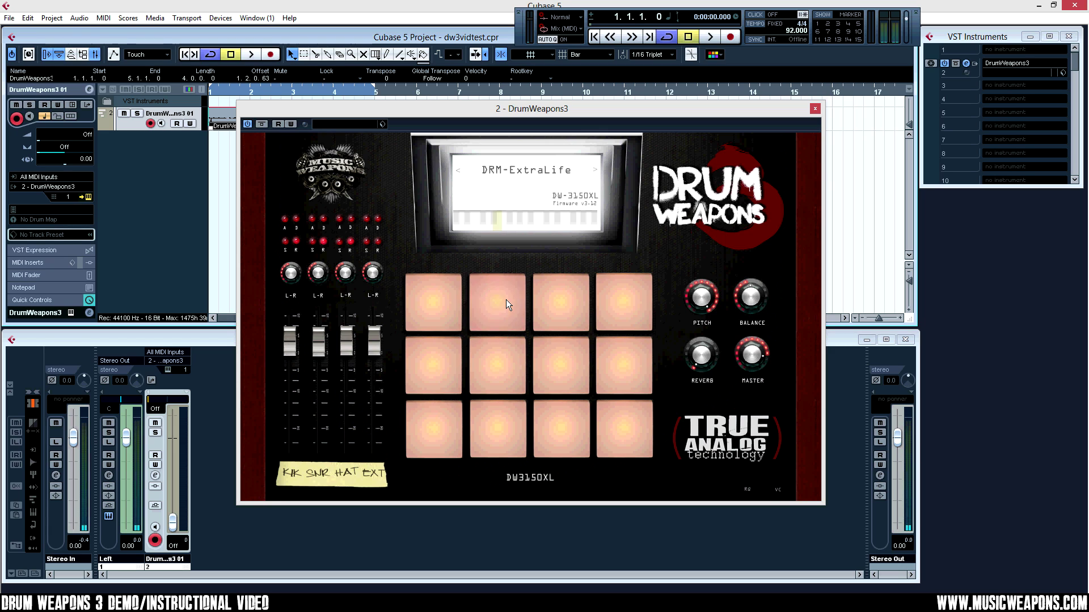
pyautogui.click(503, 365)
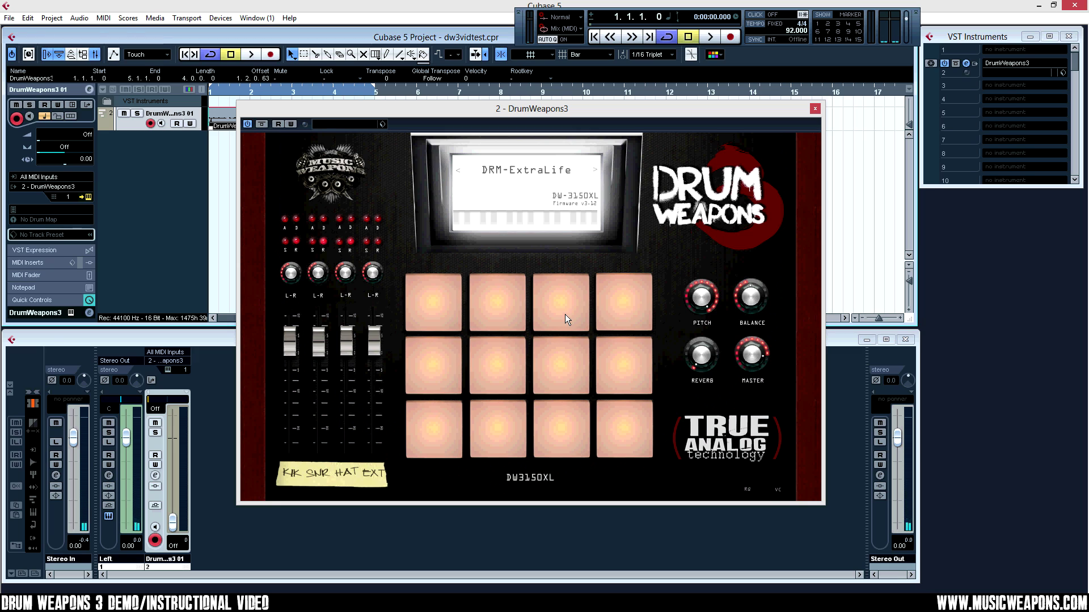
pyautogui.click(562, 423)
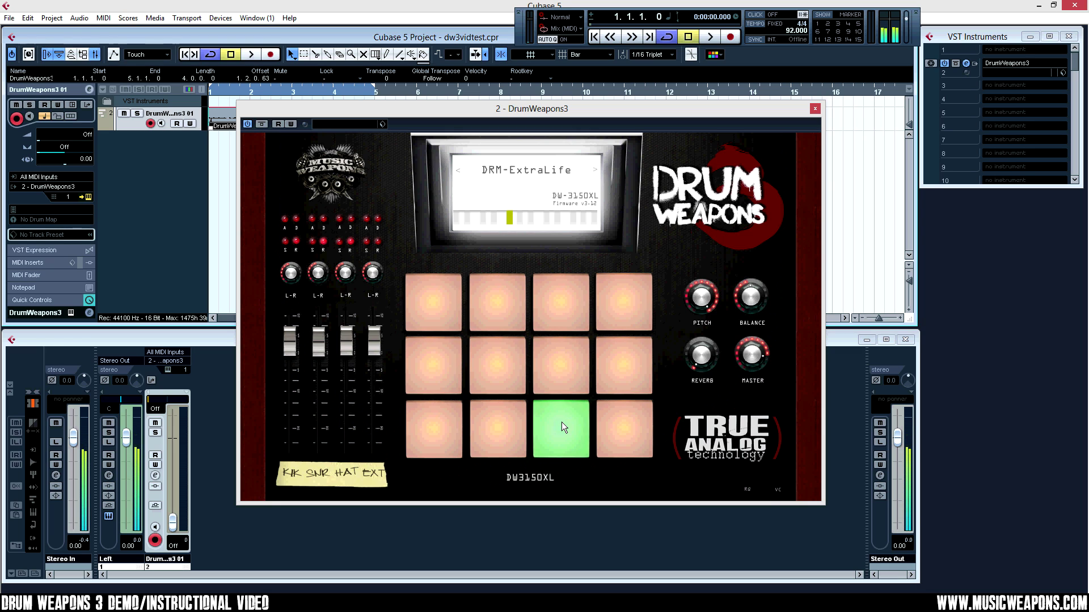
pyautogui.click(564, 369)
pyautogui.click(569, 309)
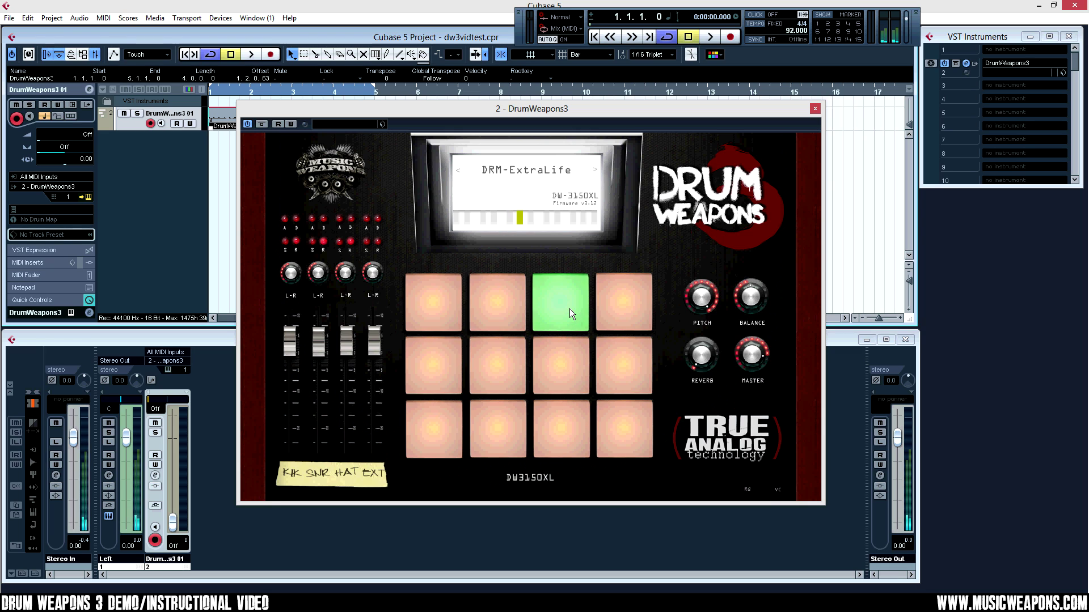
pyautogui.click(618, 425)
pyautogui.click(619, 374)
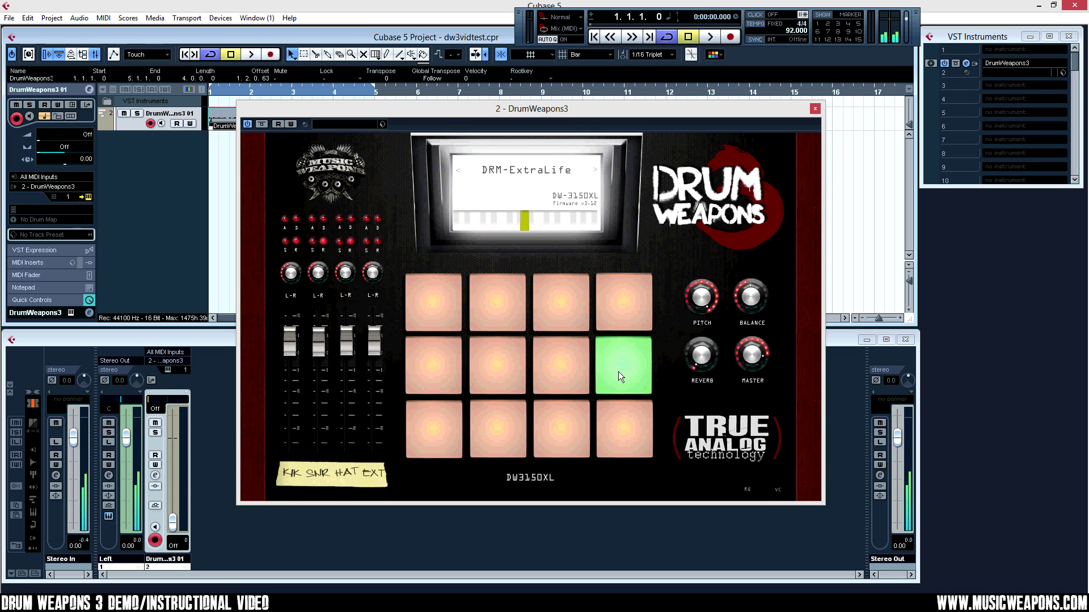
pyautogui.click(618, 317)
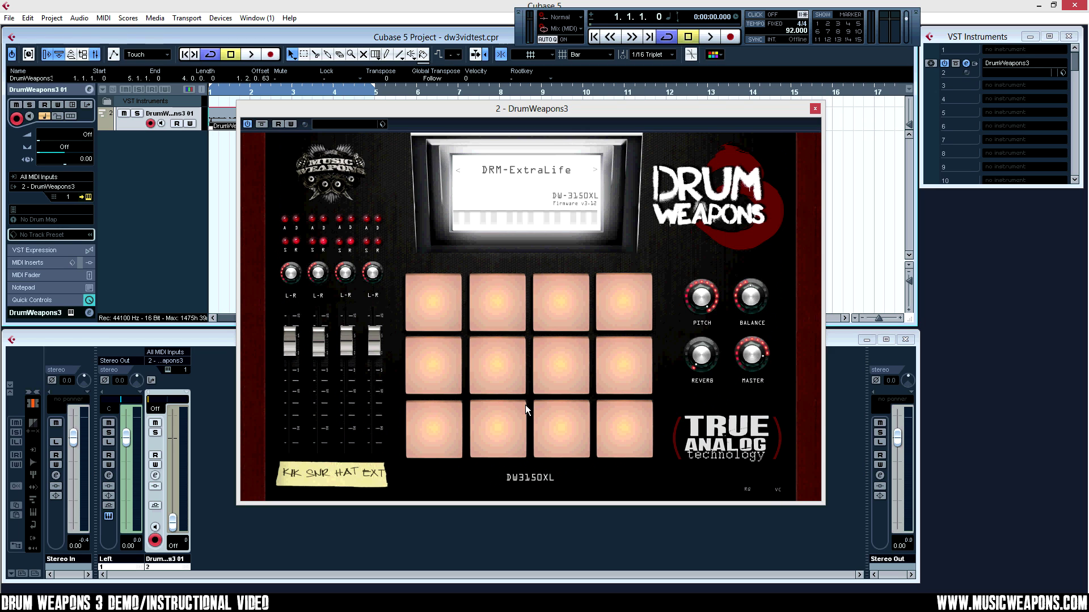
# Step: Open the instrument list and look through it from the DRM kits down to the last entries and back to the beginning
pyautogui.moveTo(369, 603)
pyautogui.click(981, 556)
pyautogui.click(529, 168)
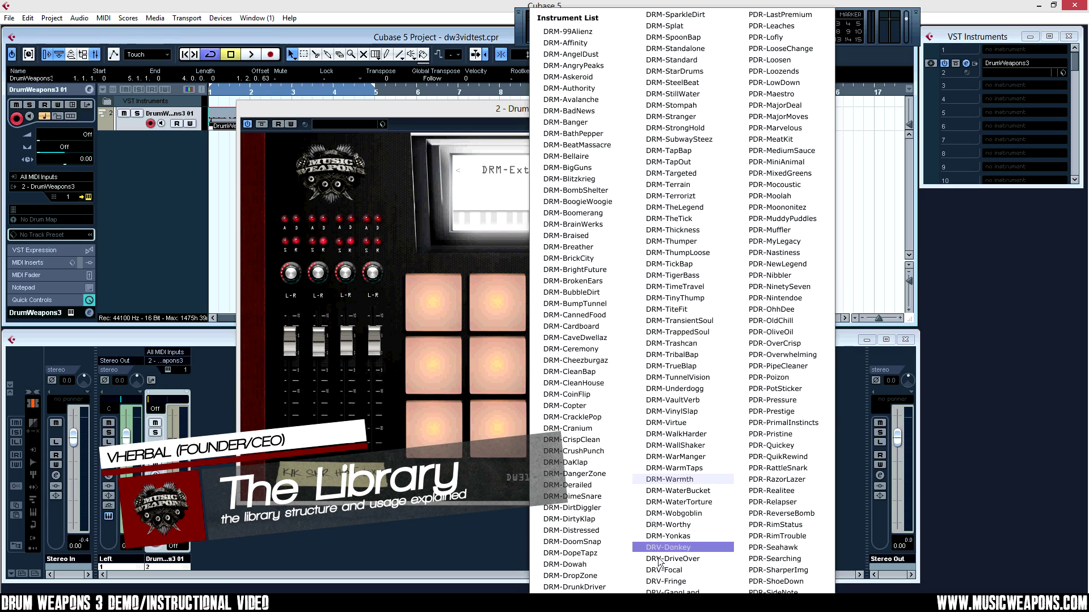
pyautogui.scroll(-15, 659, 563)
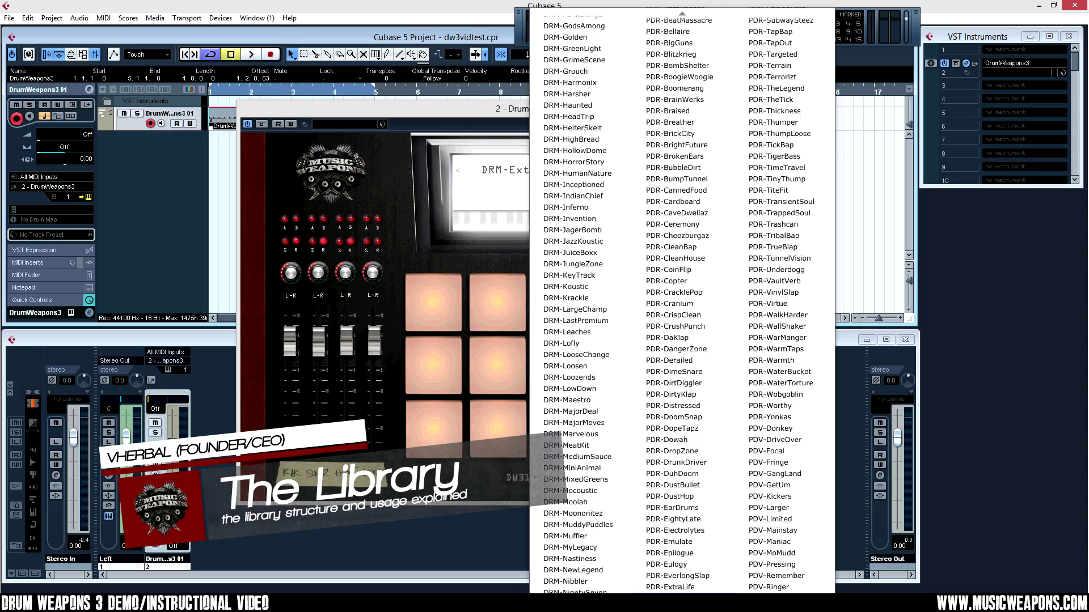
pyautogui.scroll(-2, 678, 304)
pyautogui.scroll(-2, 682, 19)
pyautogui.scroll(10, 682, 19)
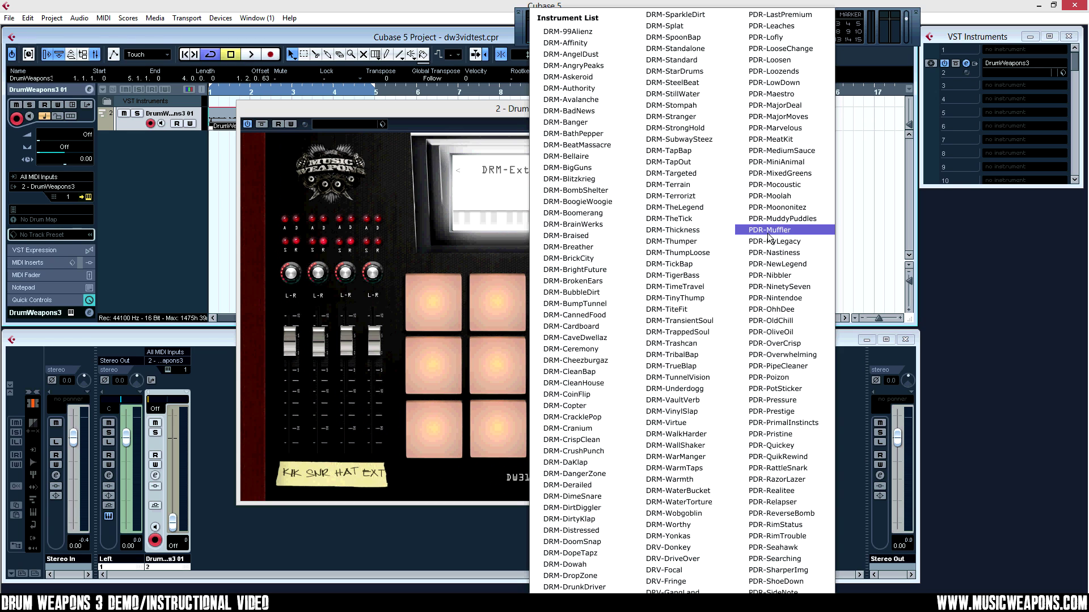
# Step: Look through the DRV, PDR and PDV kit groups in the instrument list and return to its beginning
pyautogui.scroll(-14, 667, 329)
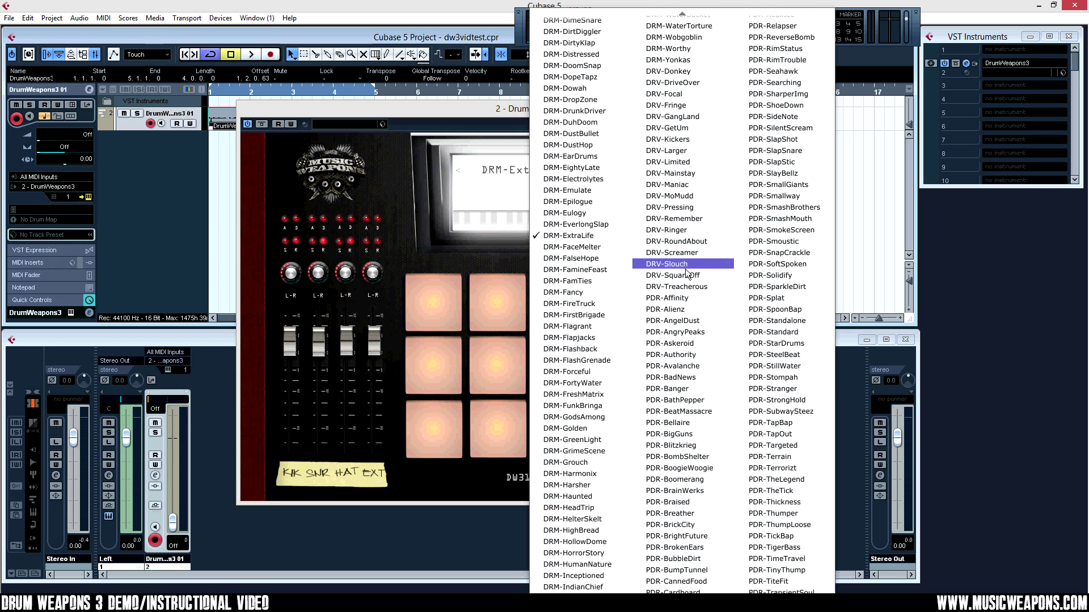
pyautogui.scroll(3, 685, 263)
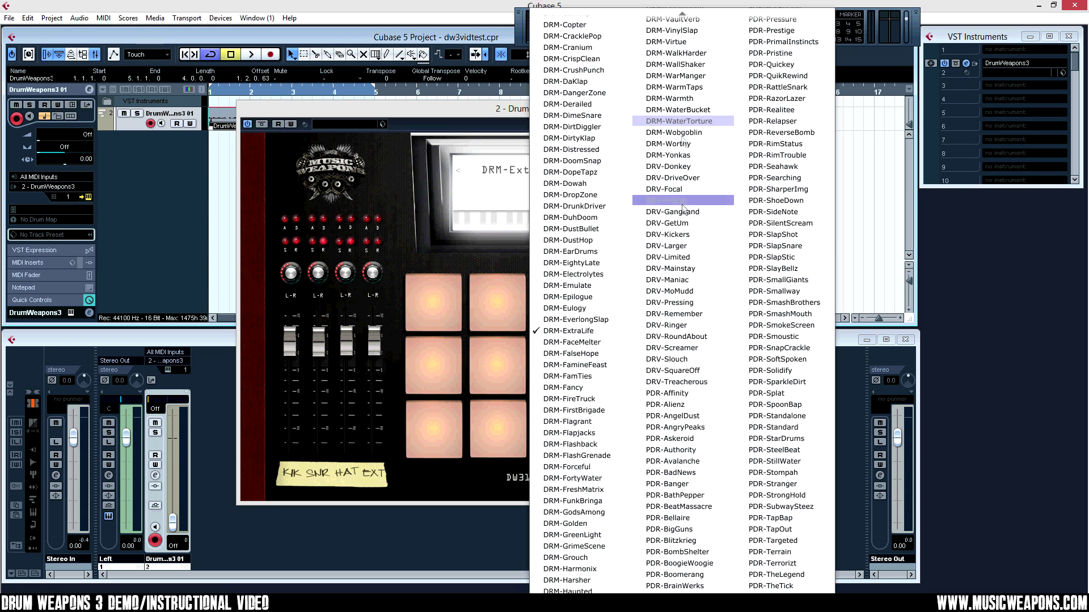
pyautogui.scroll(-10, 681, 366)
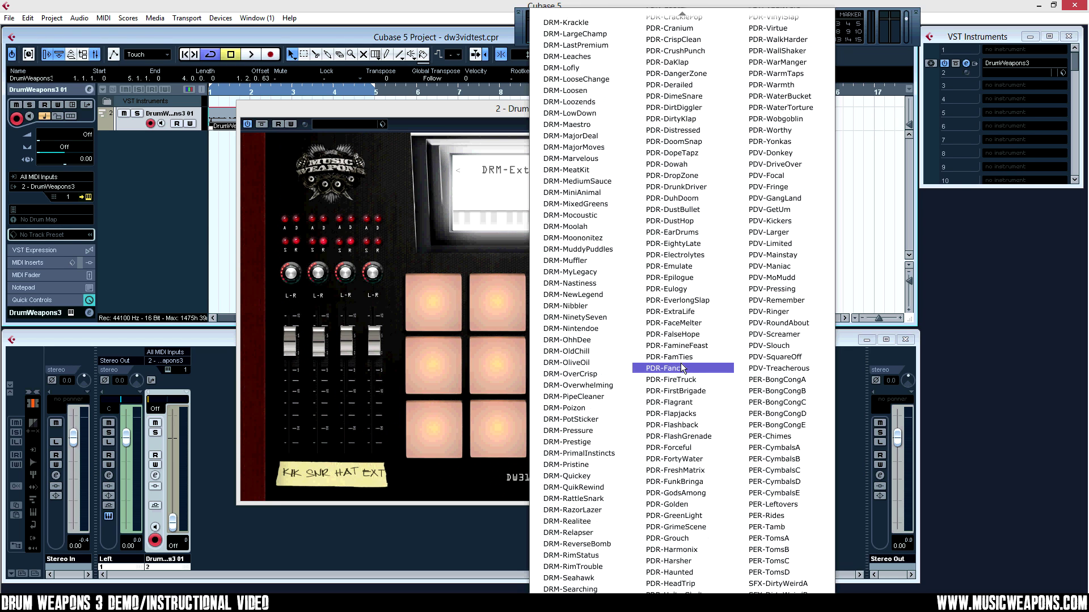
pyautogui.scroll(5, 780, 372)
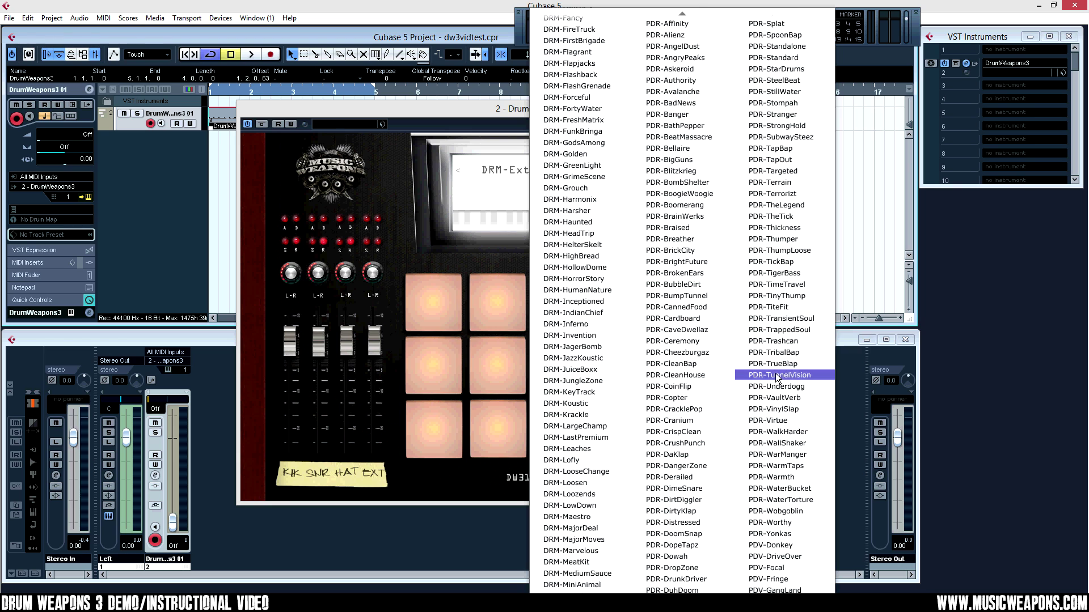
pyautogui.scroll(-3, 776, 434)
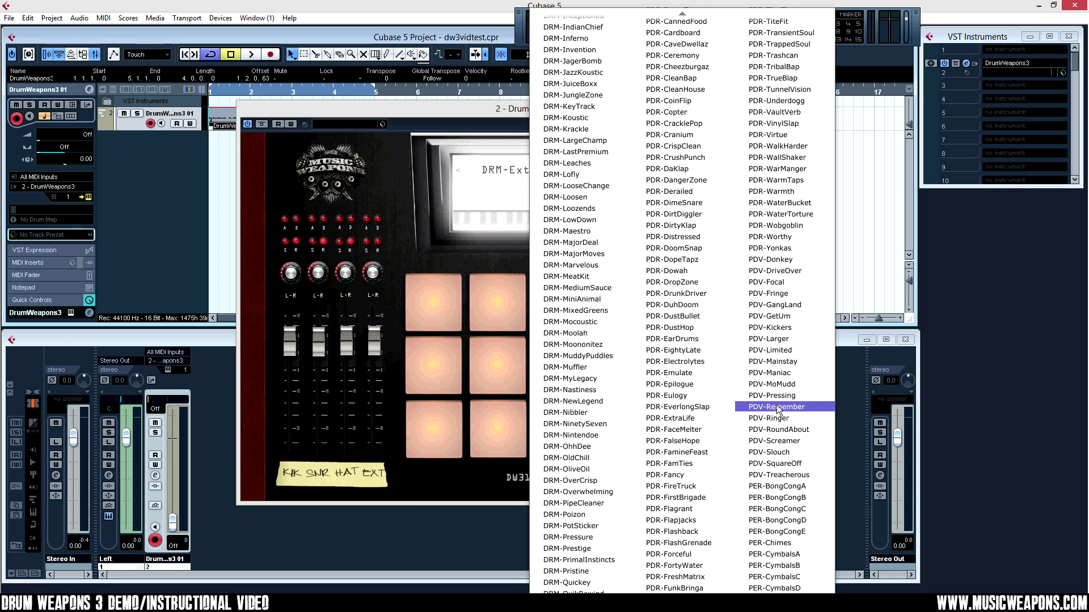
pyautogui.scroll(5, 680, 236)
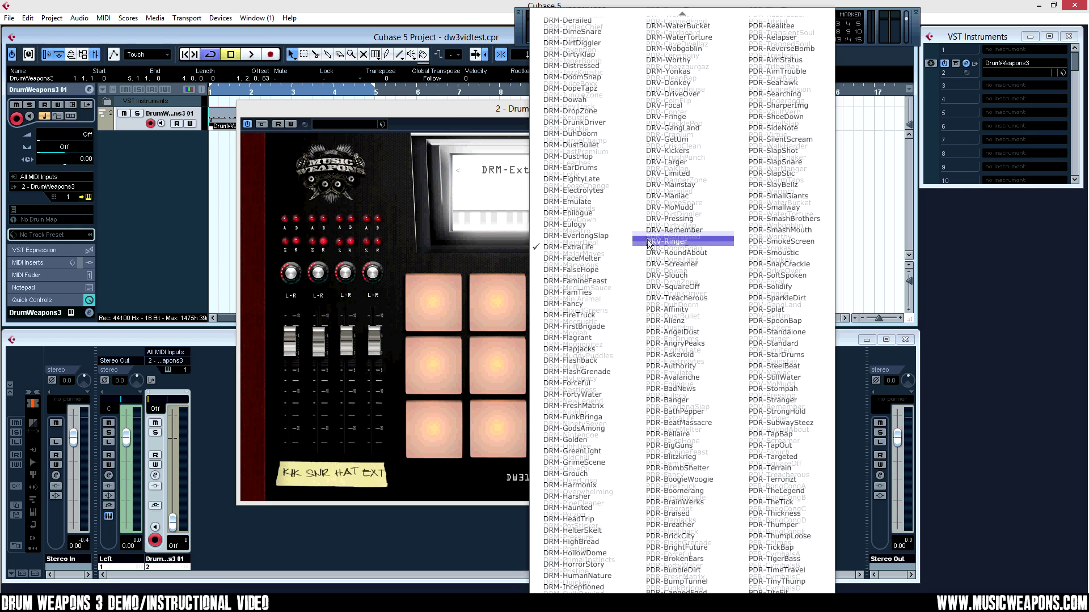
pyautogui.scroll(4, 762, 232)
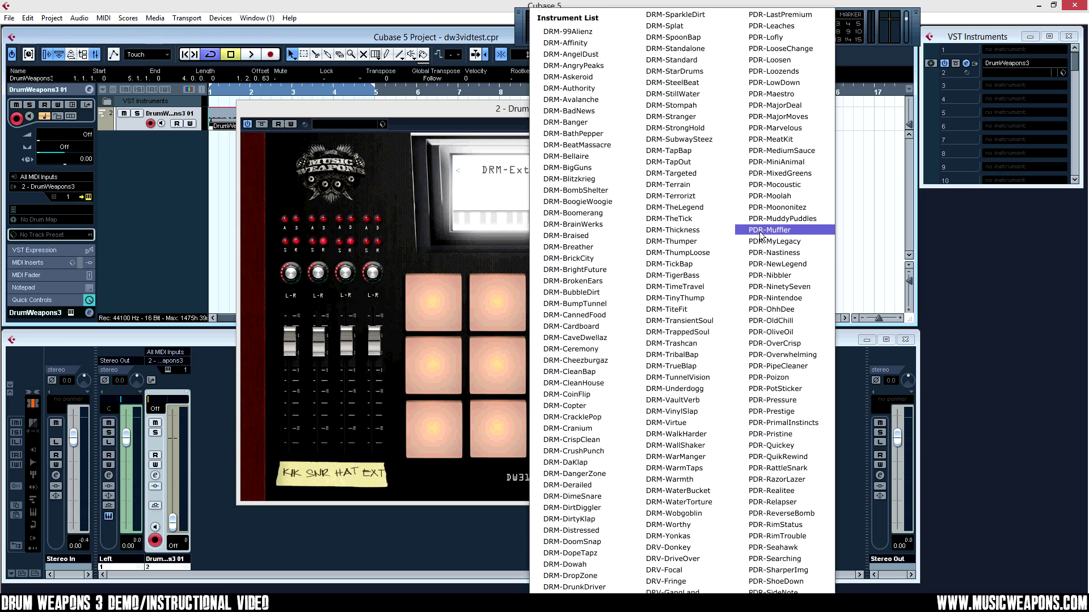
# Step: Examine the PER and SFX kits at the end of the instrument list and close it without loading a kit
pyautogui.scroll(-8, 760, 234)
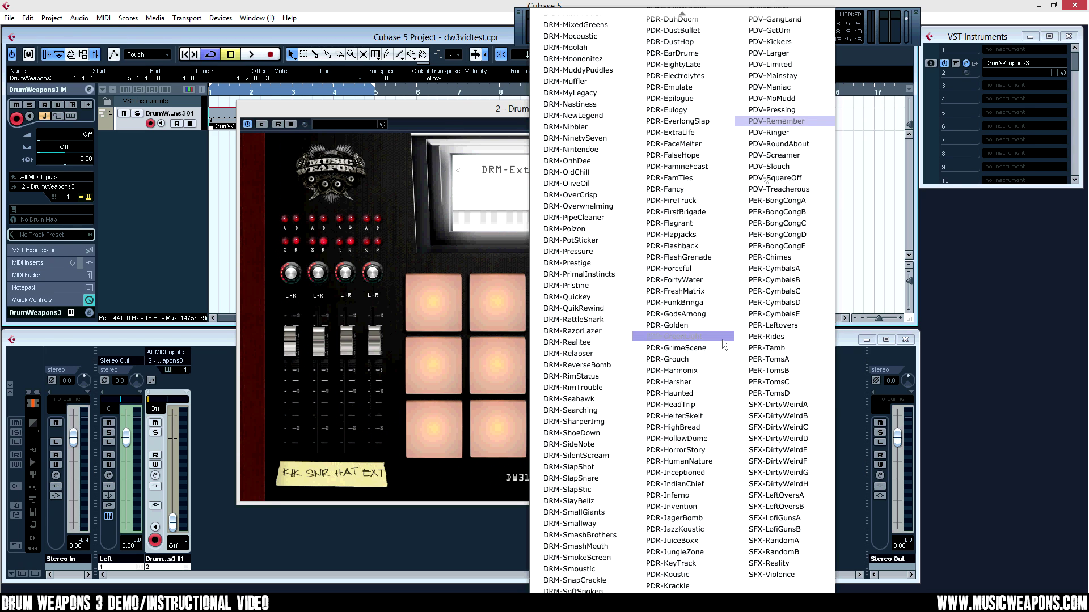
pyautogui.scroll(15, 719, 341)
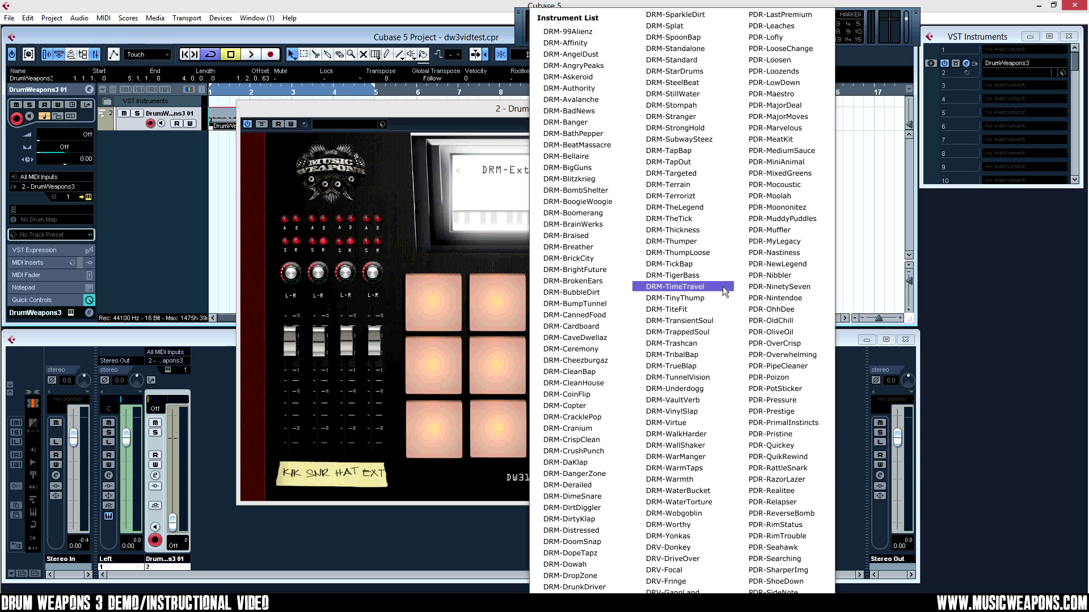
pyautogui.scroll(-10, 725, 292)
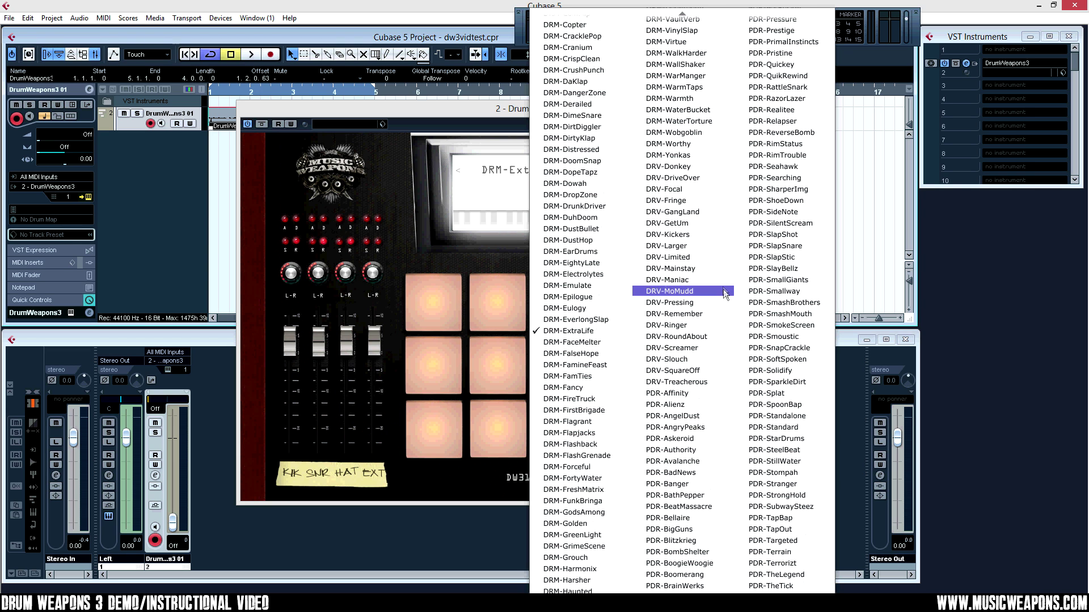
pyautogui.scroll(-3, 787, 277)
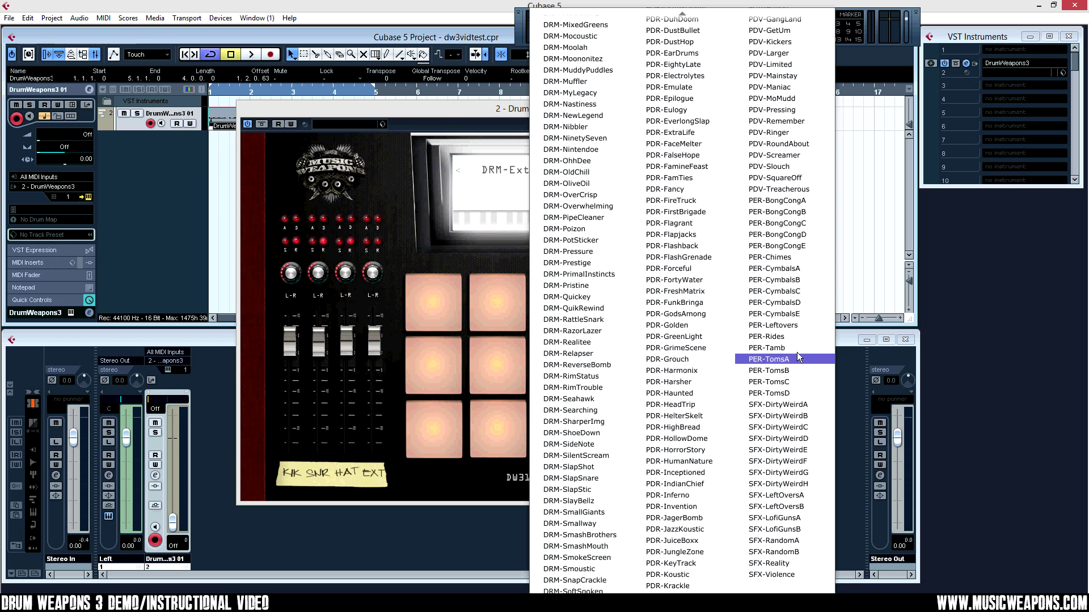
pyautogui.scroll(3, 797, 364)
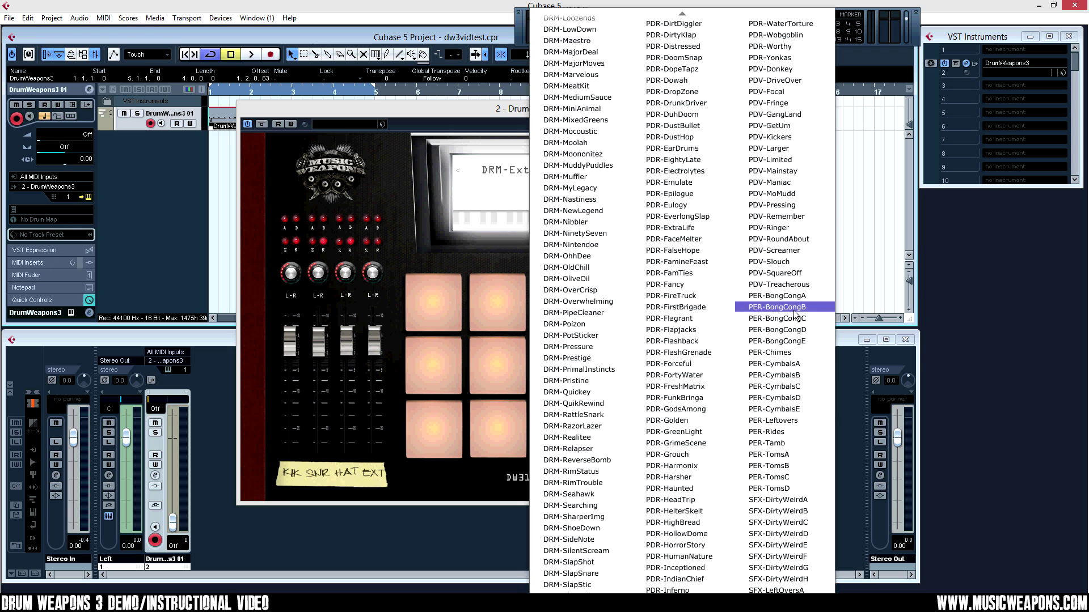
pyautogui.scroll(-3, 787, 379)
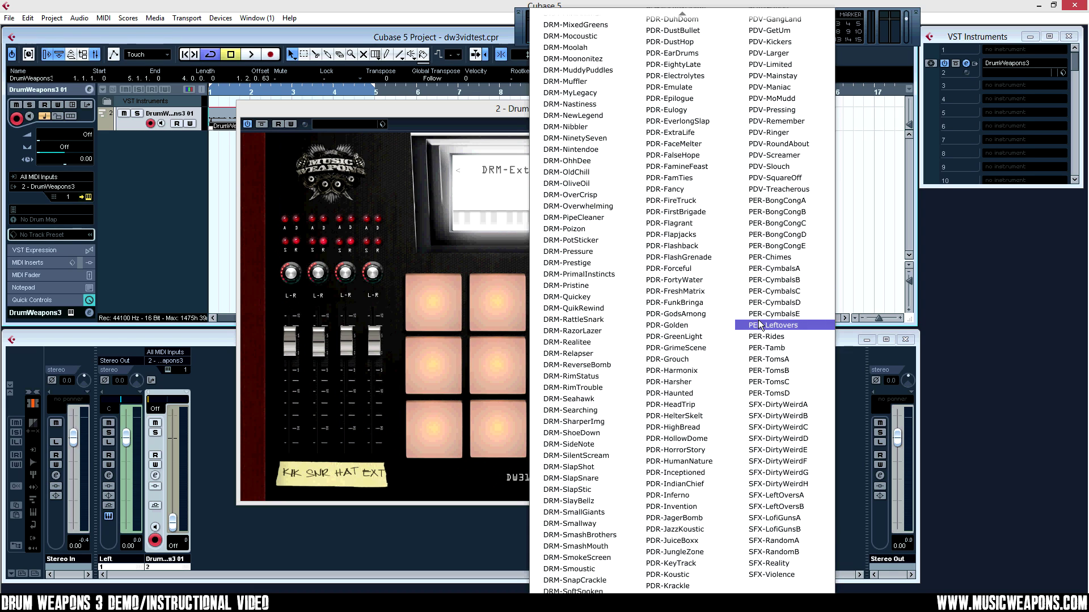
pyautogui.scroll(10, 665, 335)
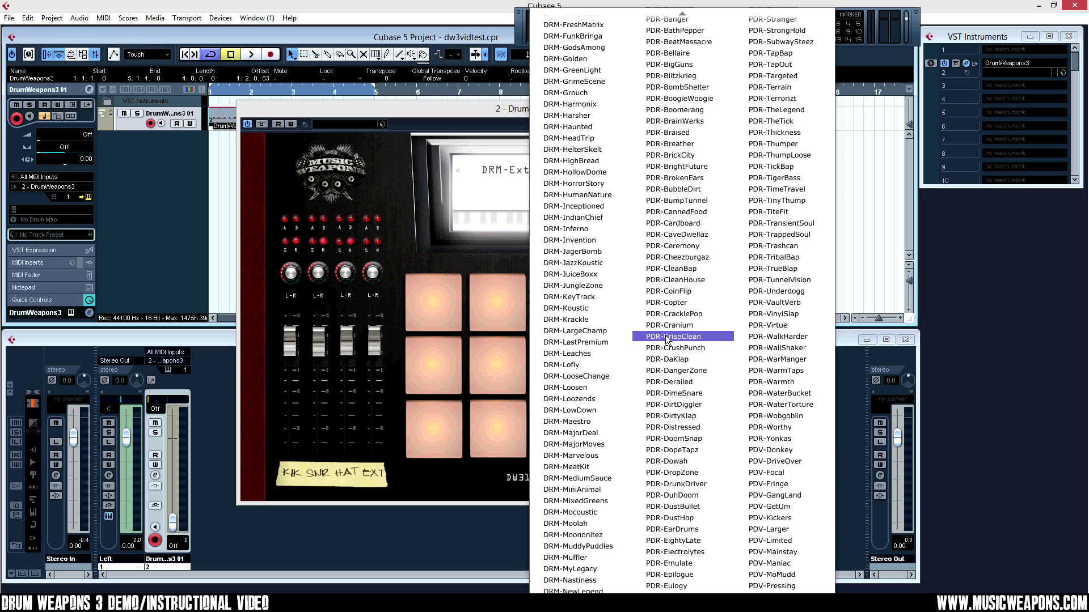
pyautogui.click(450, 108)
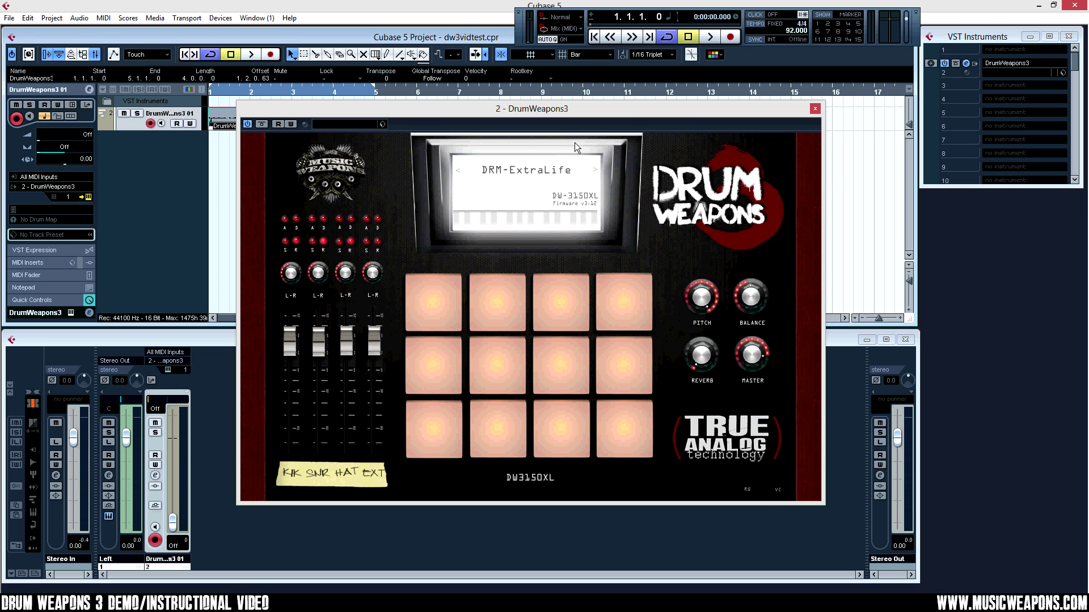
# Step: Load the DRM-ReverseBomb kit from the instrument list
pyautogui.click(548, 169)
pyautogui.click(587, 114)
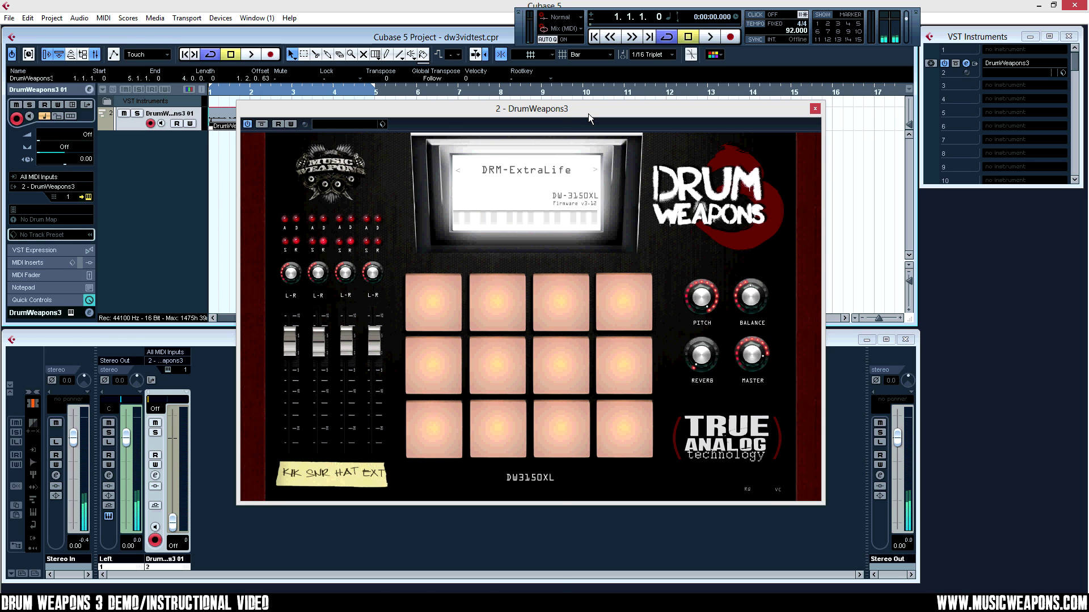
pyautogui.click(567, 165)
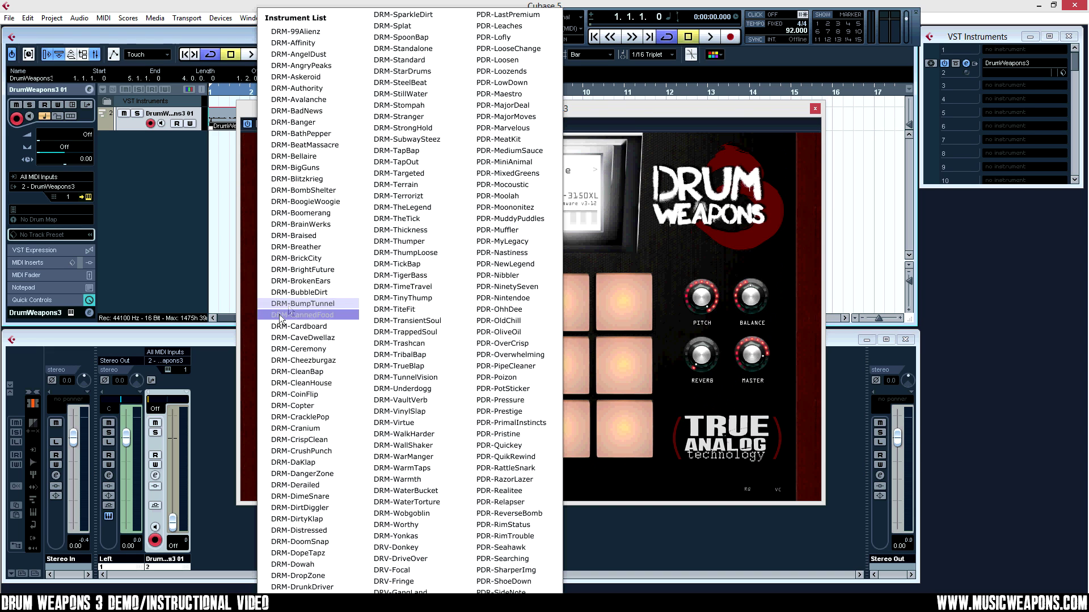
pyautogui.scroll(-15, 309, 319)
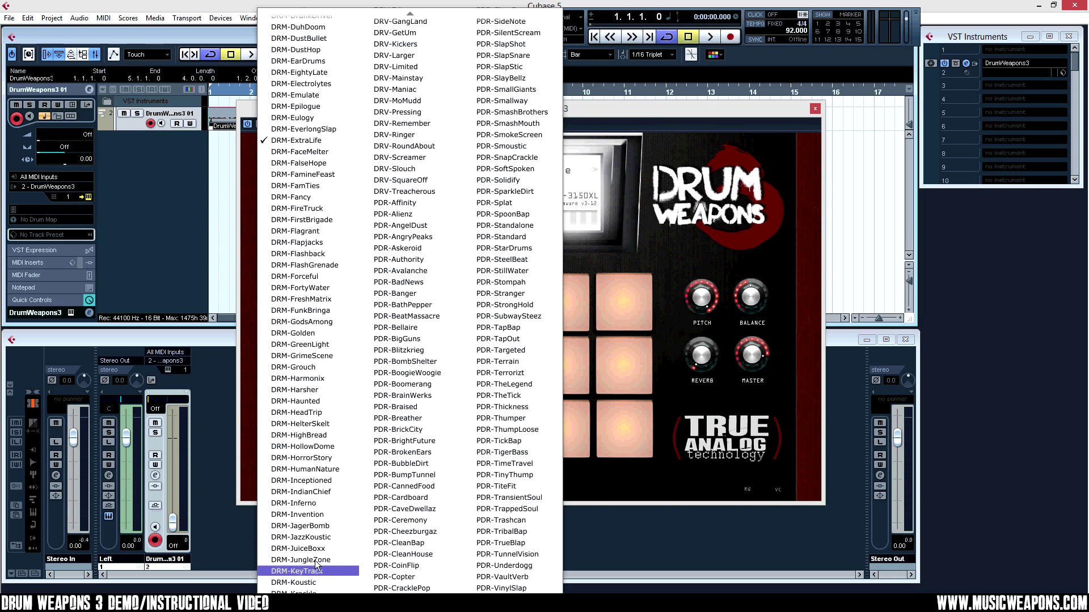
pyautogui.scroll(-10, 319, 564)
pyautogui.scroll(-5, 318, 564)
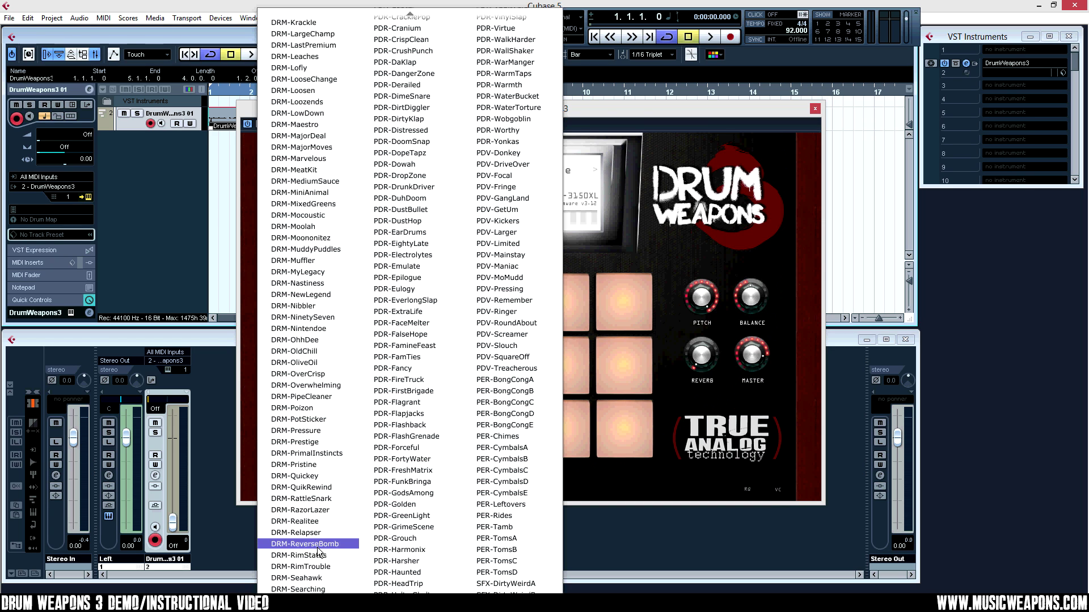
pyautogui.click(317, 546)
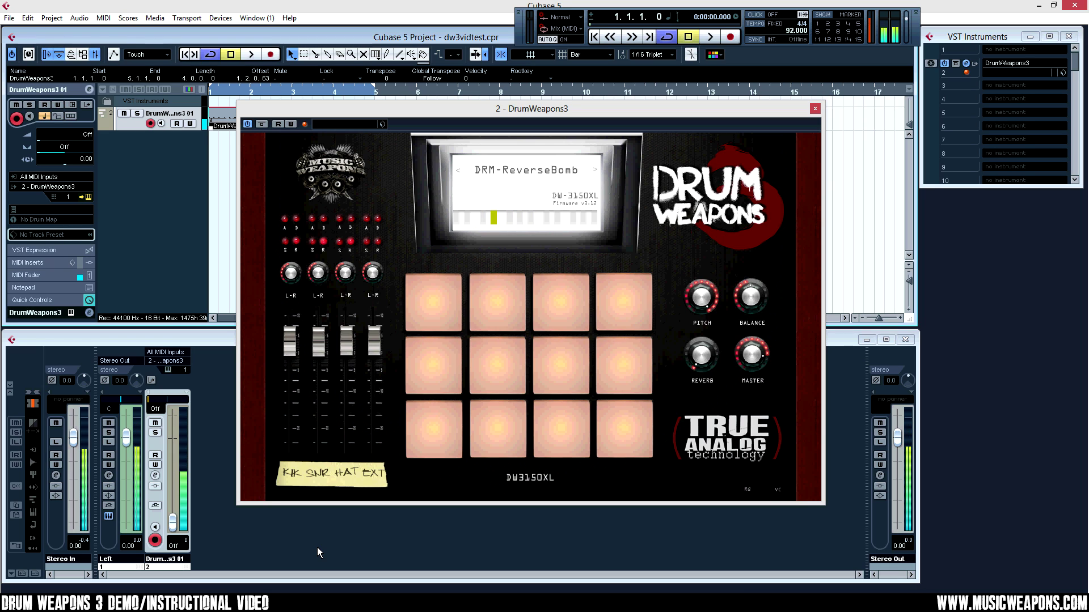
# Step: Look over the instrument list and switch the loaded kit to DRM-RimStatus, followed by DRM-BrickCity
pyautogui.click(546, 167)
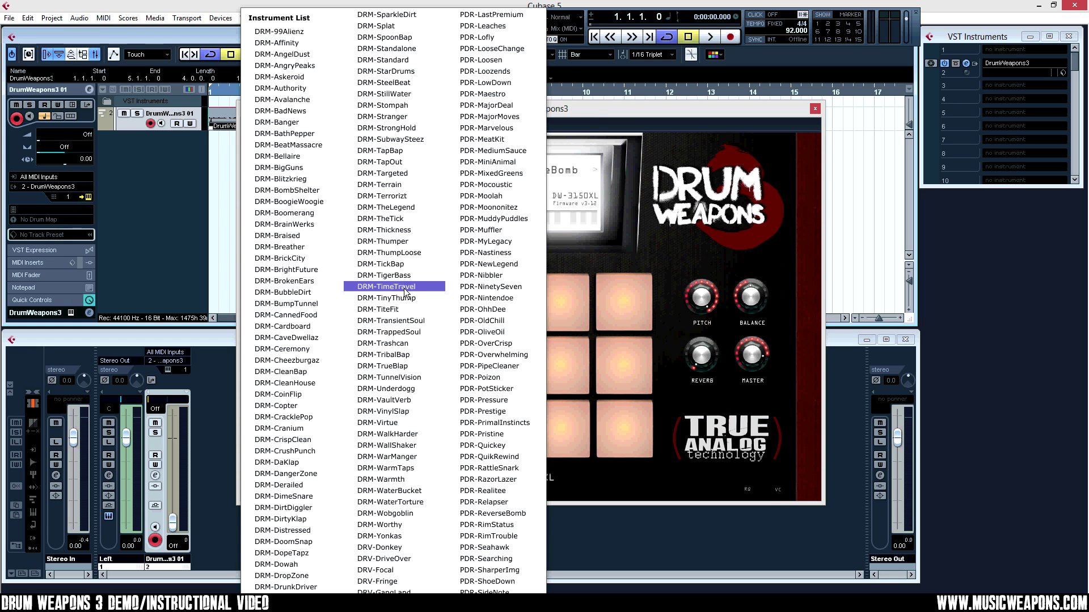
pyautogui.click(674, 117)
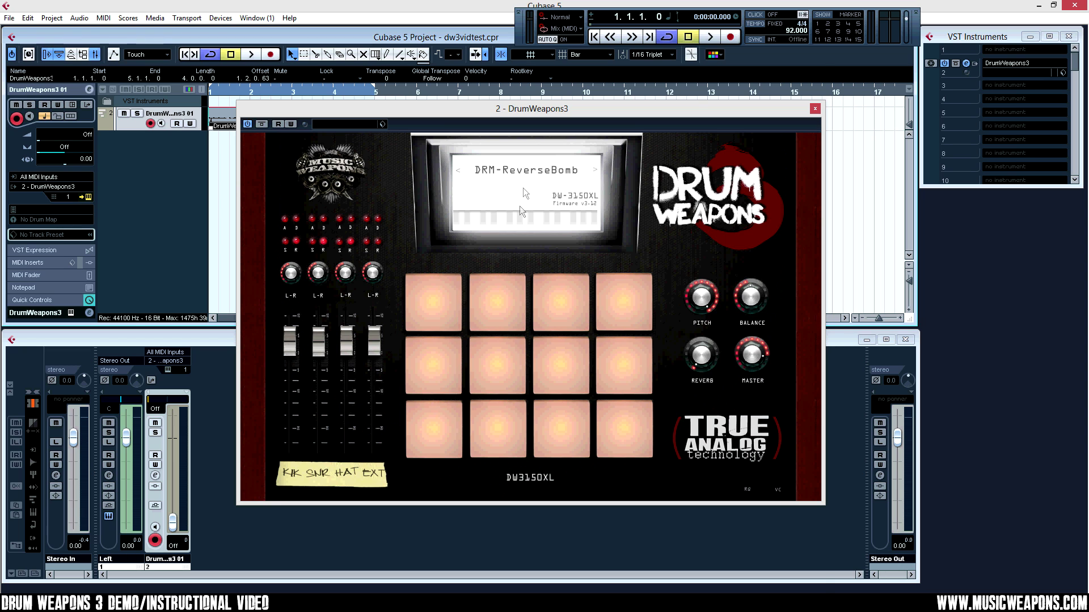
pyautogui.click(522, 172)
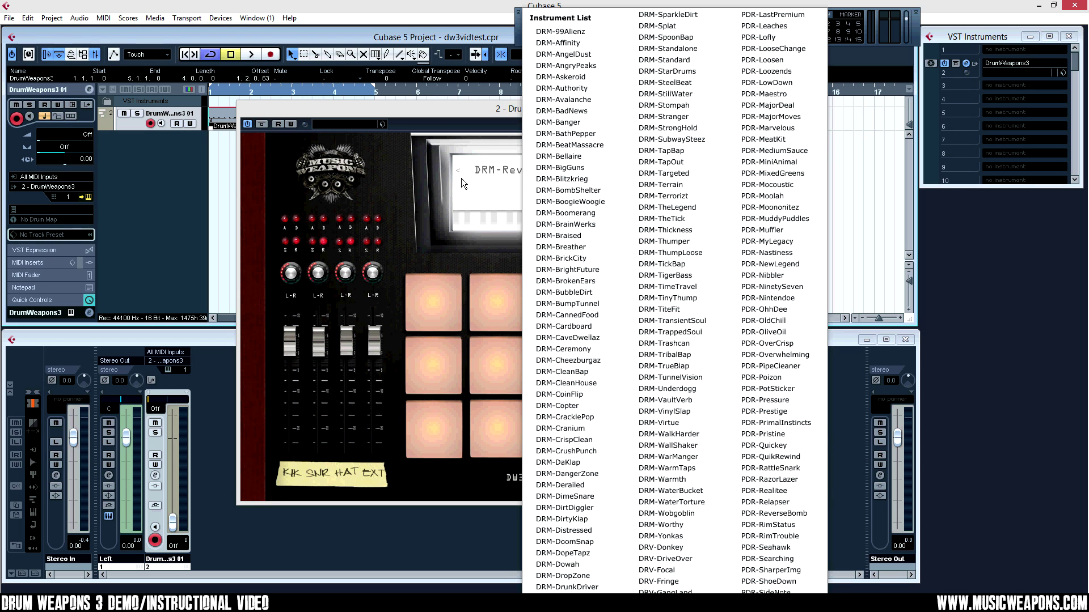
pyautogui.click(426, 180)
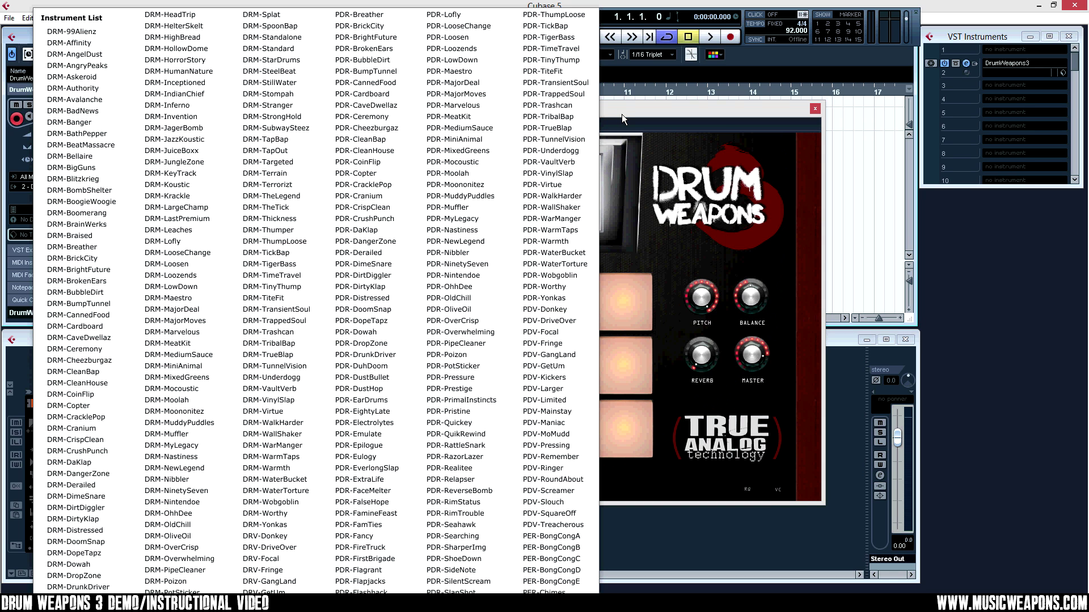
pyautogui.click(621, 114)
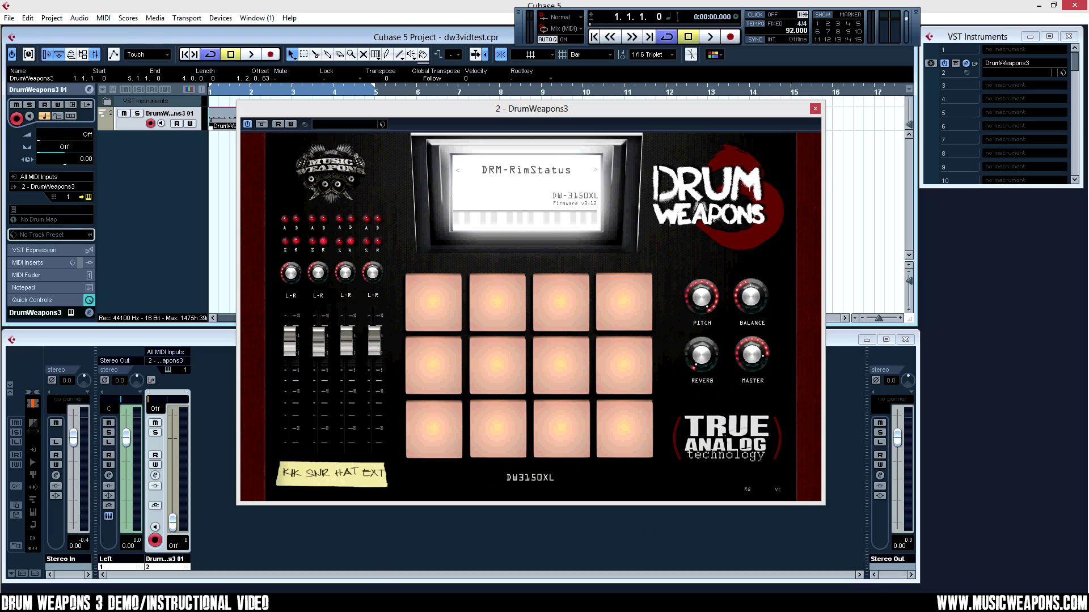
pyautogui.click(976, 603)
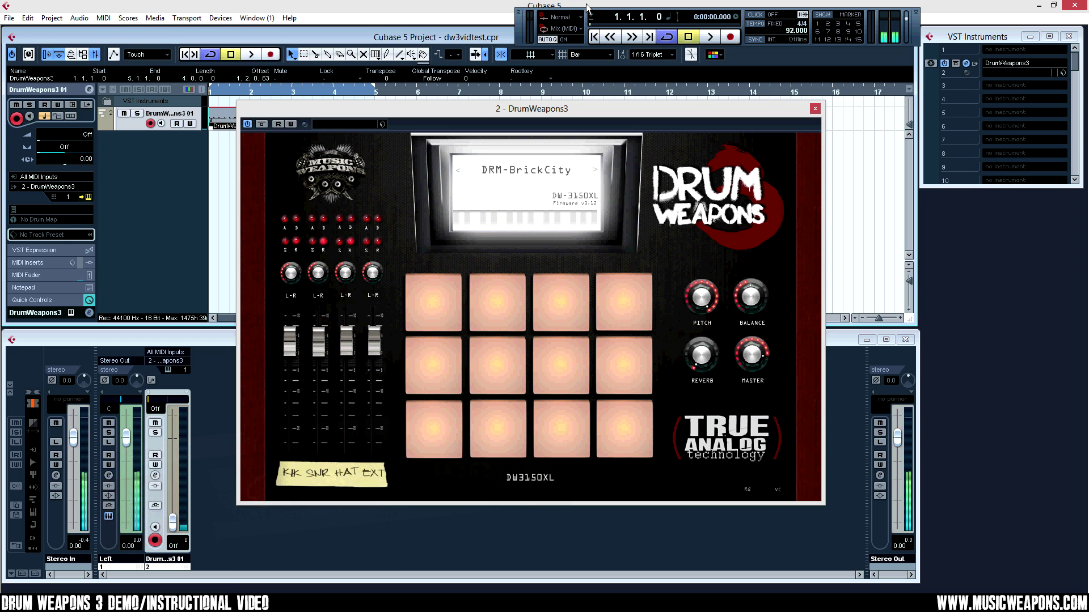
# Step: Load the DRM-Inferno kit from the instrument list in place of DRM-BrickCity
pyautogui.click(508, 152)
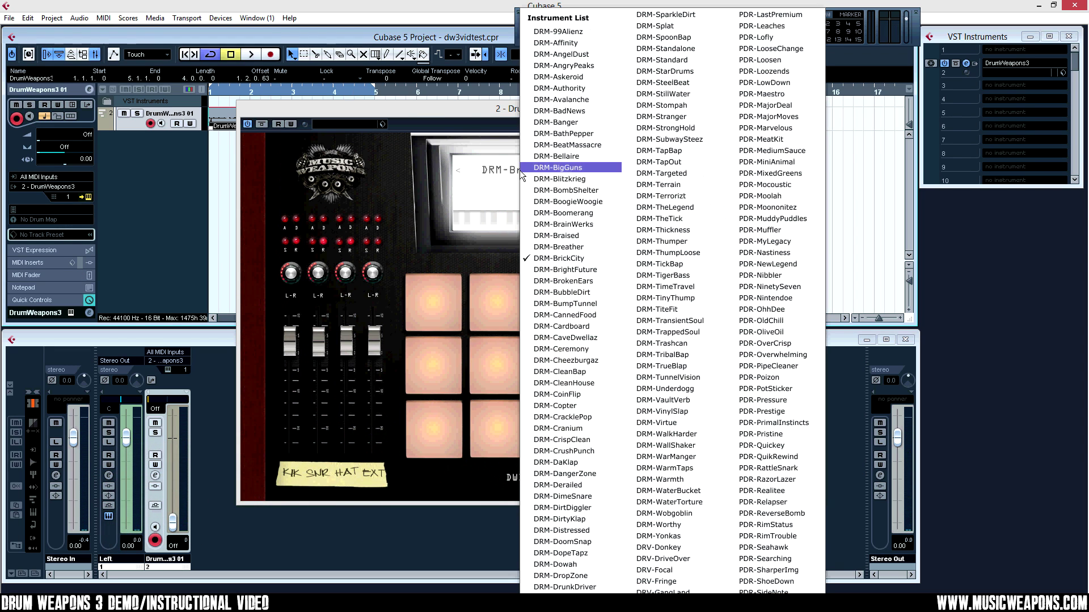
pyautogui.scroll(-3, 567, 519)
pyautogui.scroll(-18, 584, 567)
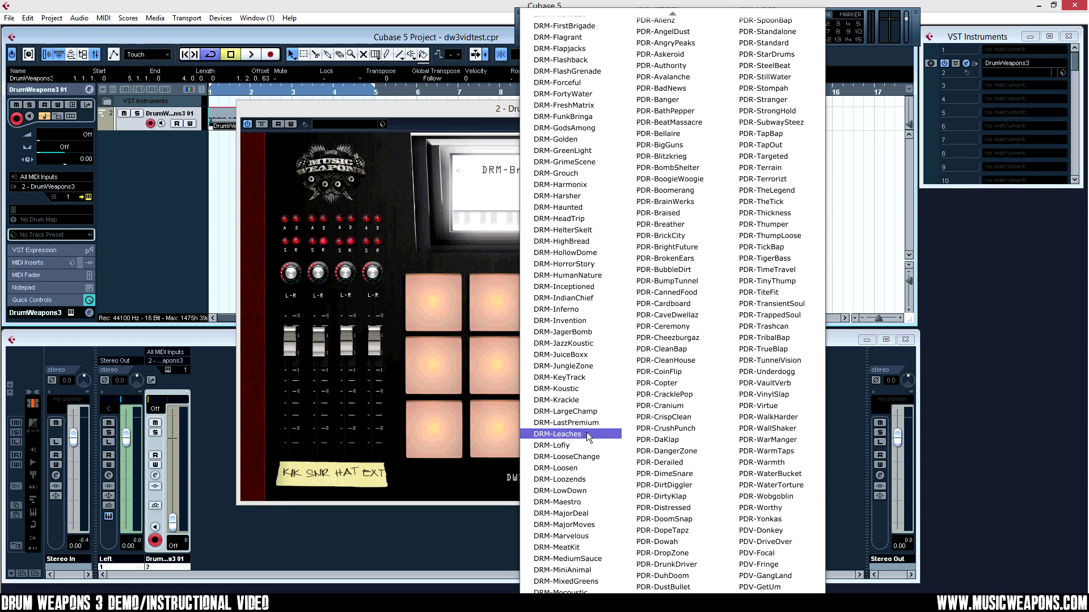
pyautogui.click(577, 313)
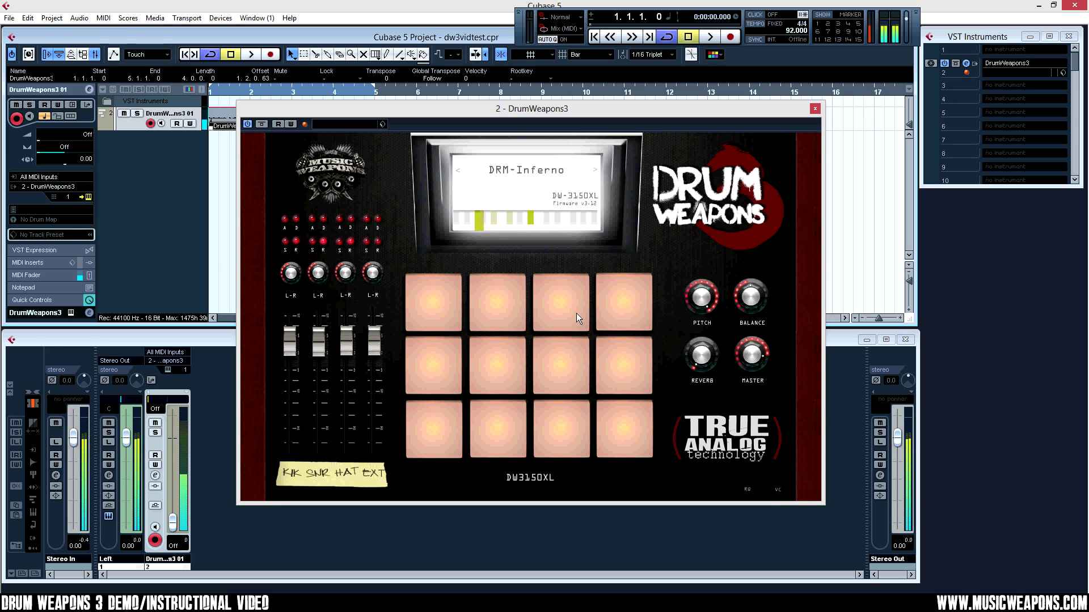
# Step: Replace the DRM-Inferno kit with DRM-Koustic from the instrument list
pyautogui.click(544, 175)
pyautogui.scroll(-15, 595, 592)
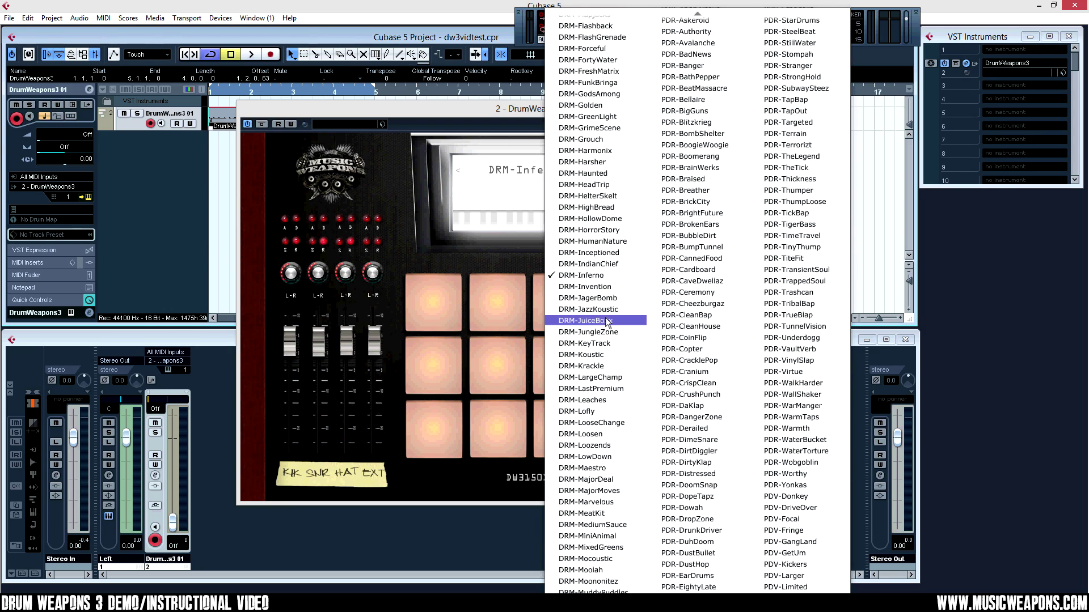
pyautogui.click(602, 356)
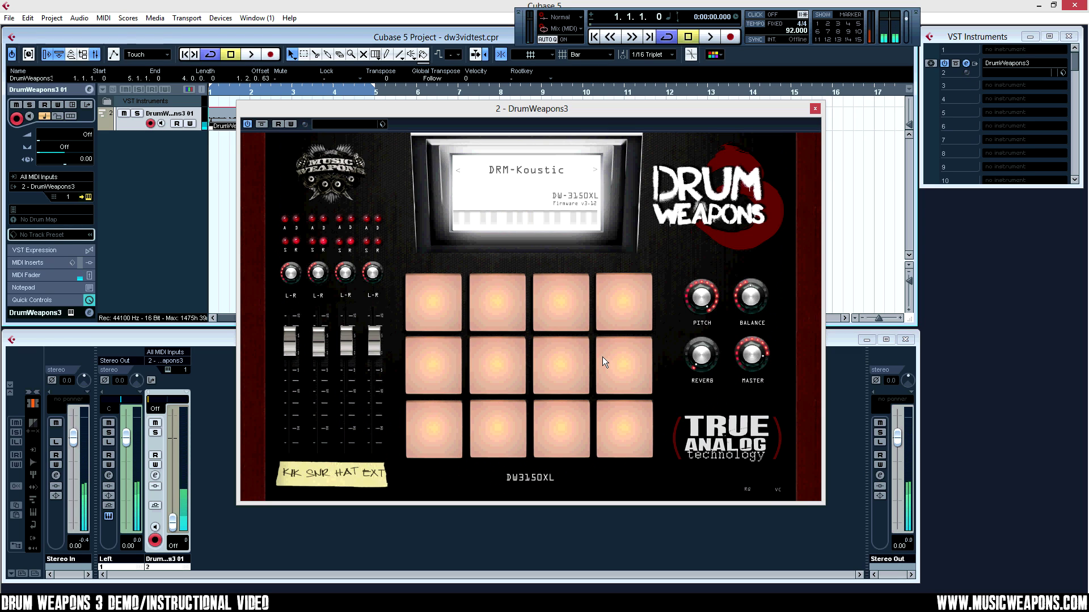
# Step: Switch the loaded kit from DRM-Koustic to DRM-TigerBass
pyautogui.click(518, 170)
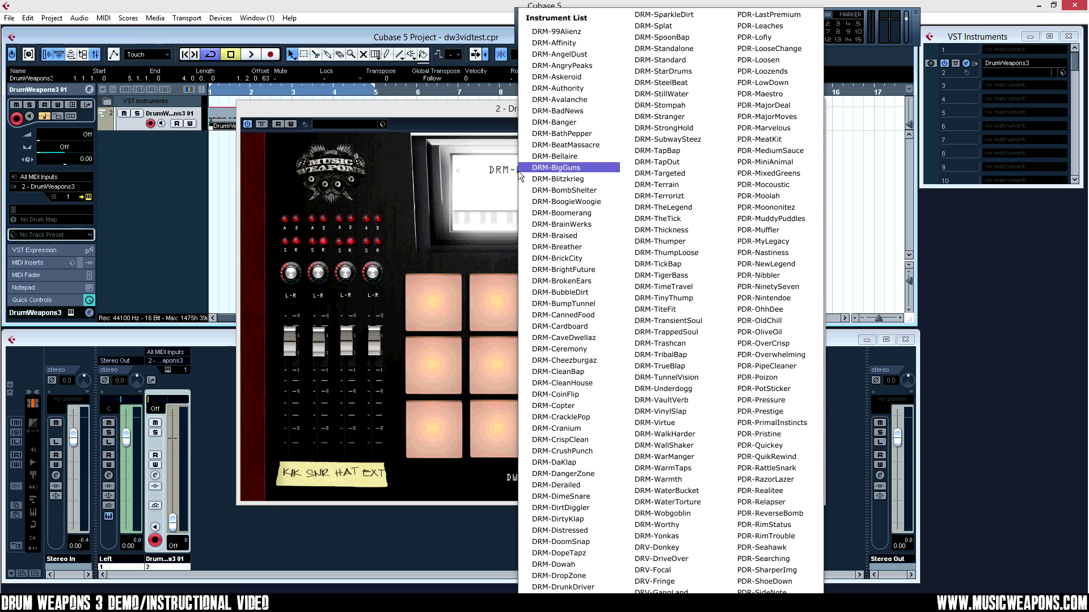
pyautogui.click(683, 277)
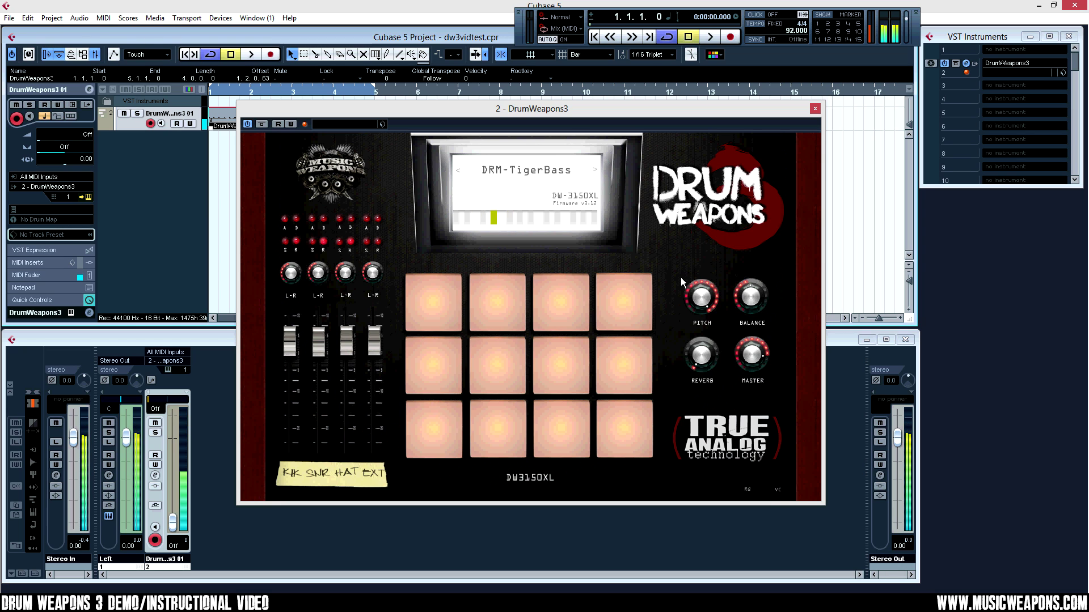
# Step: Replace the DRM-TigerBass kit with DRM-IndianChief from the instrument list
pyautogui.click(543, 169)
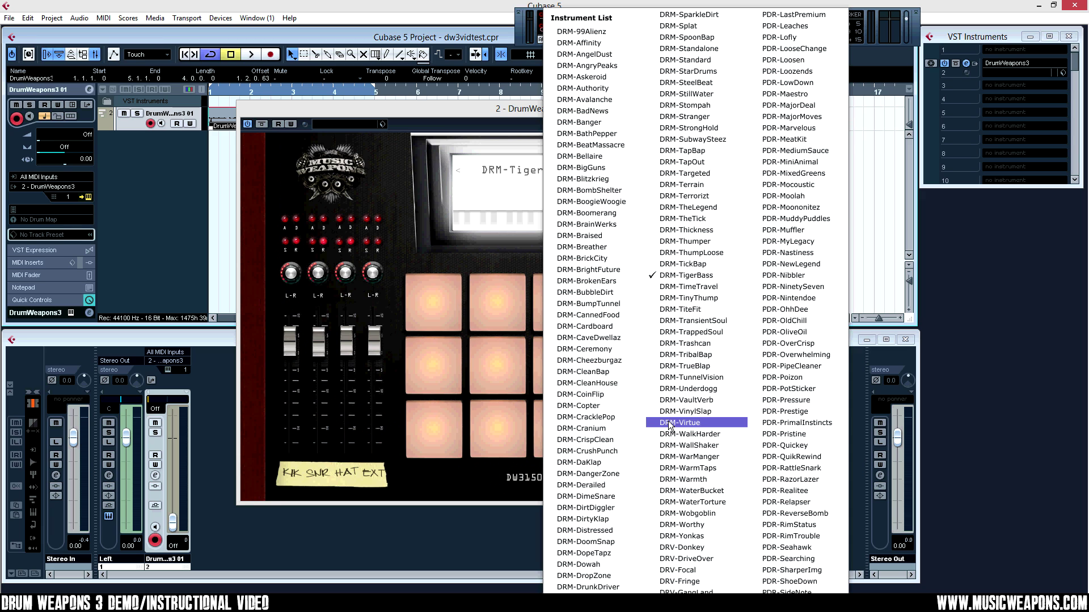
pyautogui.scroll(-5, 599, 461)
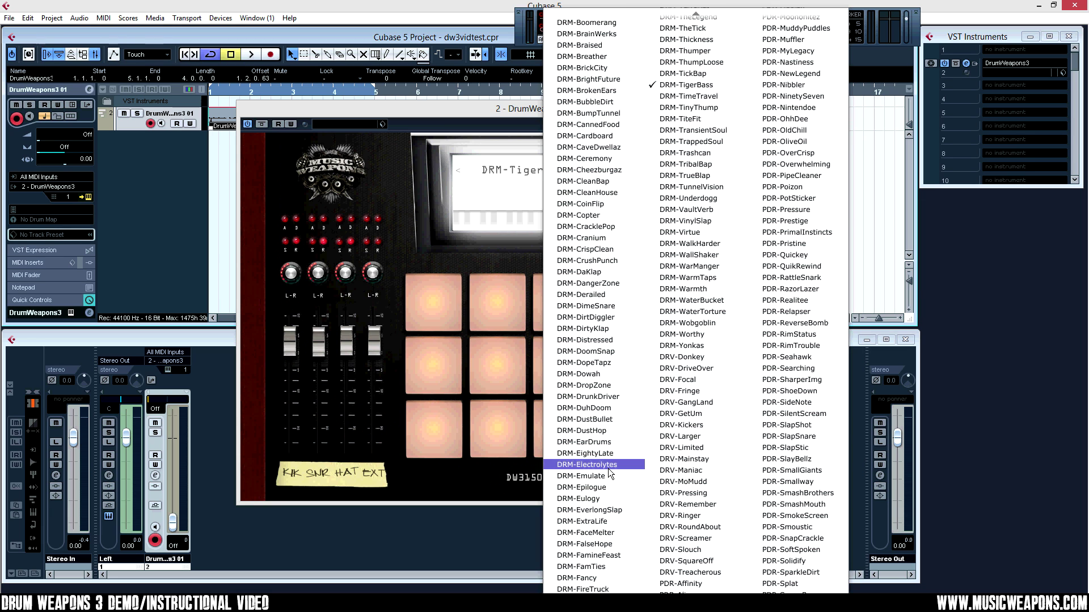
pyautogui.scroll(-10, 607, 469)
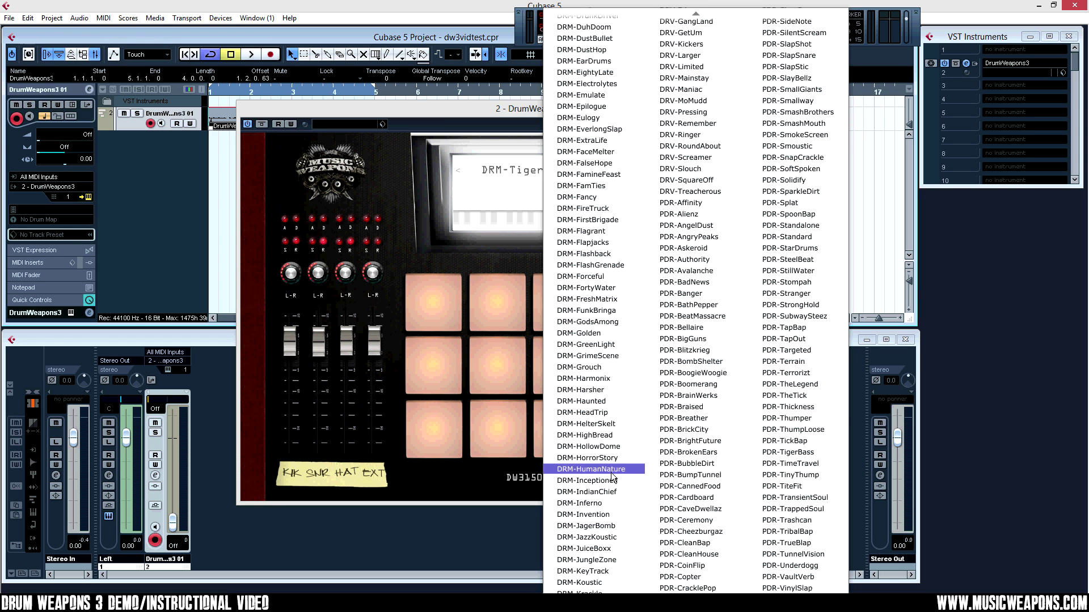
pyautogui.click(602, 489)
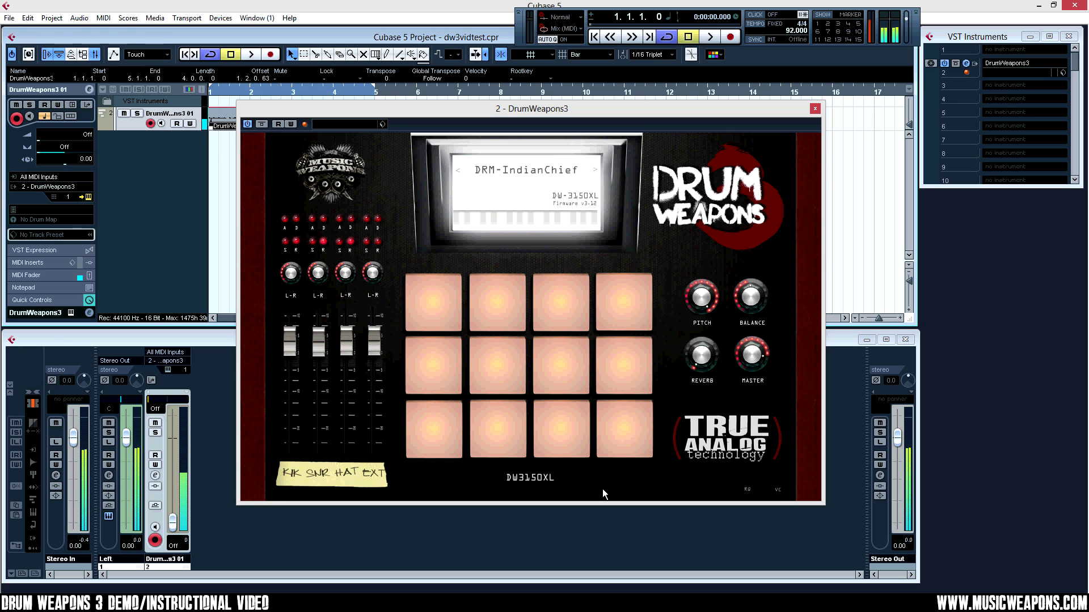
# Step: Load the DRM-VaultVerb kit and start playback of the drum pattern, with the plugin window moved down to reveal the clip
pyautogui.click(526, 170)
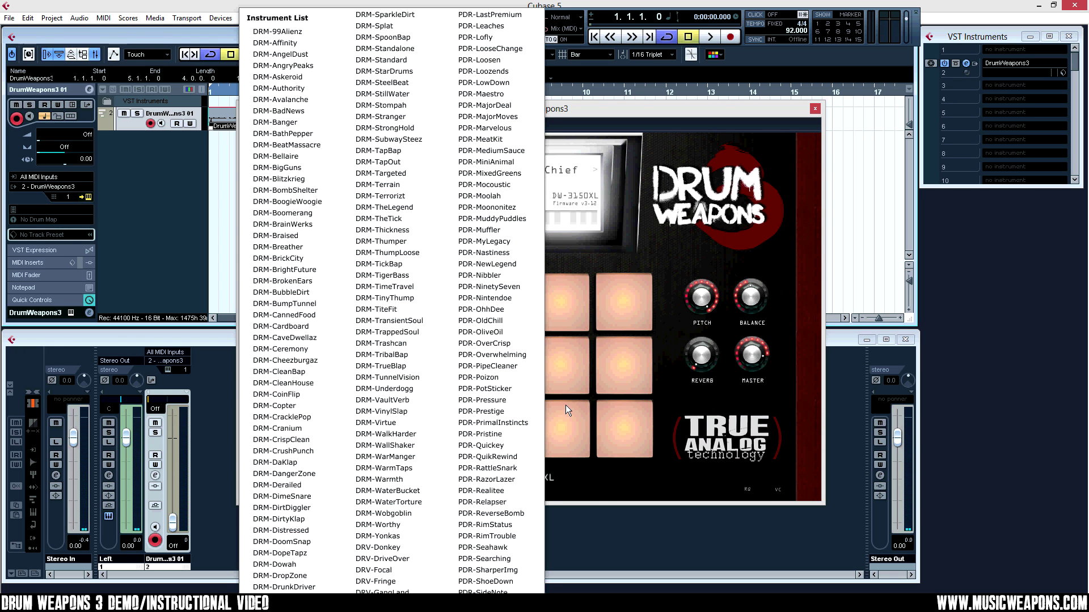
pyautogui.click(383, 400)
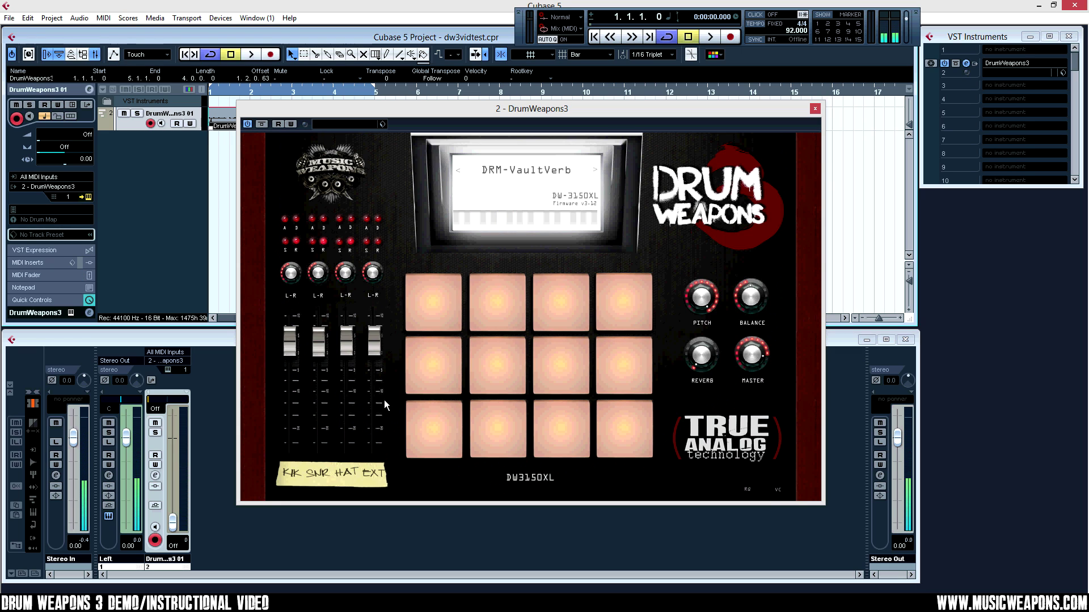
pyautogui.moveTo(596, 106); pyautogui.dragTo(602, 128)
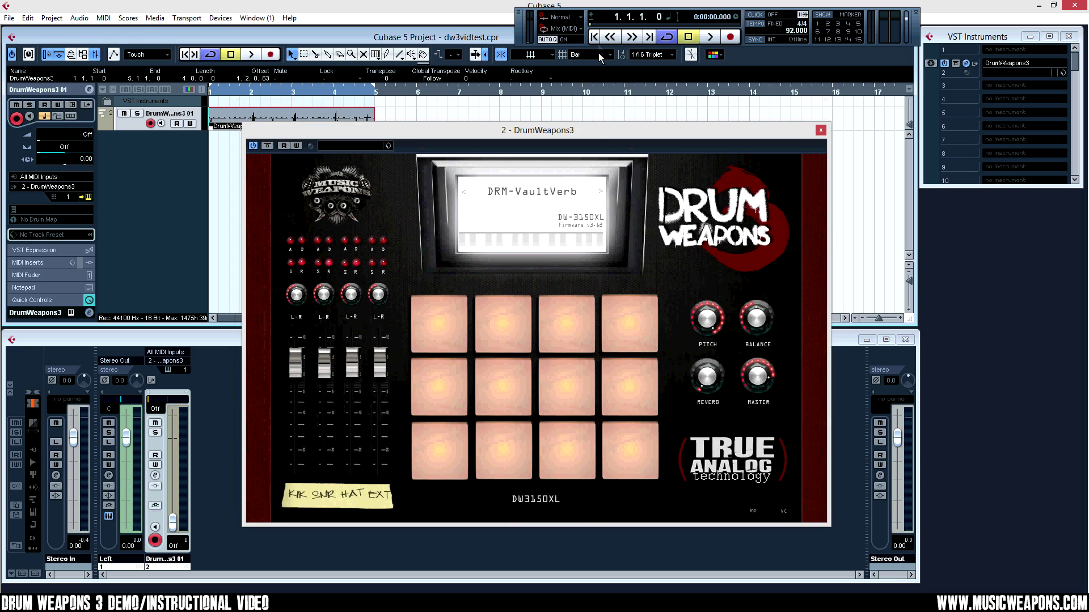
pyautogui.click(707, 37)
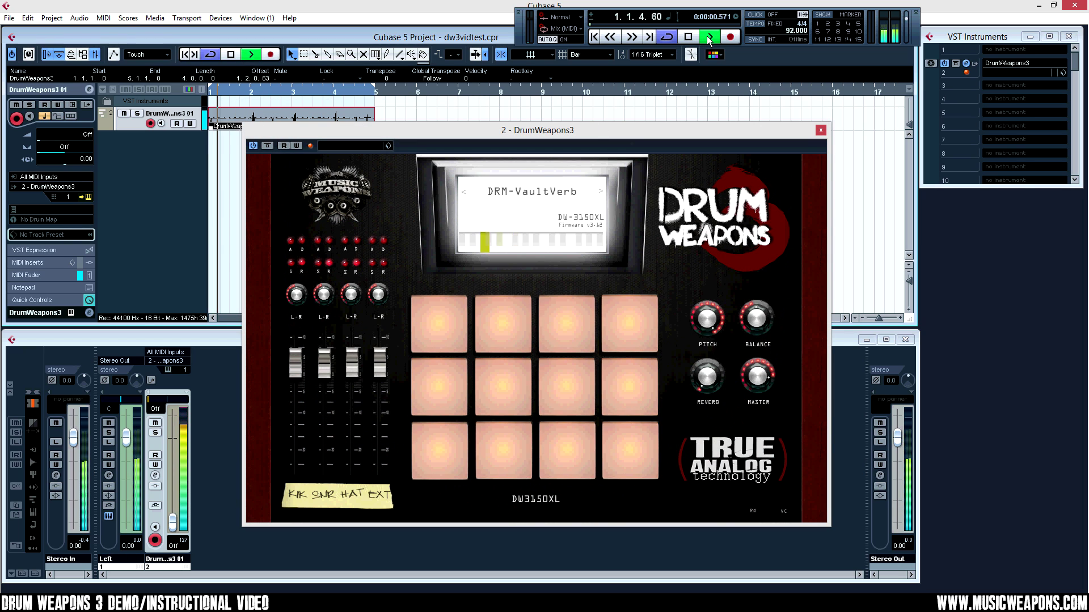
# Step: While the pattern plays, advance one kit to DRM-VinylSlap and replace it with DRM-SparkleDirt from the instrument list
pyautogui.click(601, 193)
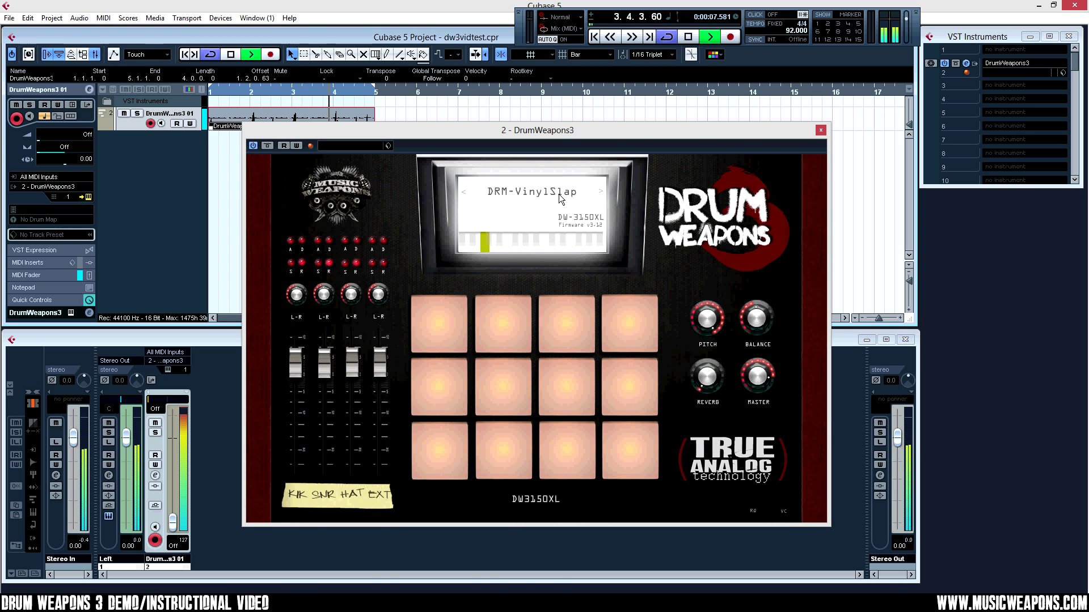
pyautogui.click(601, 193)
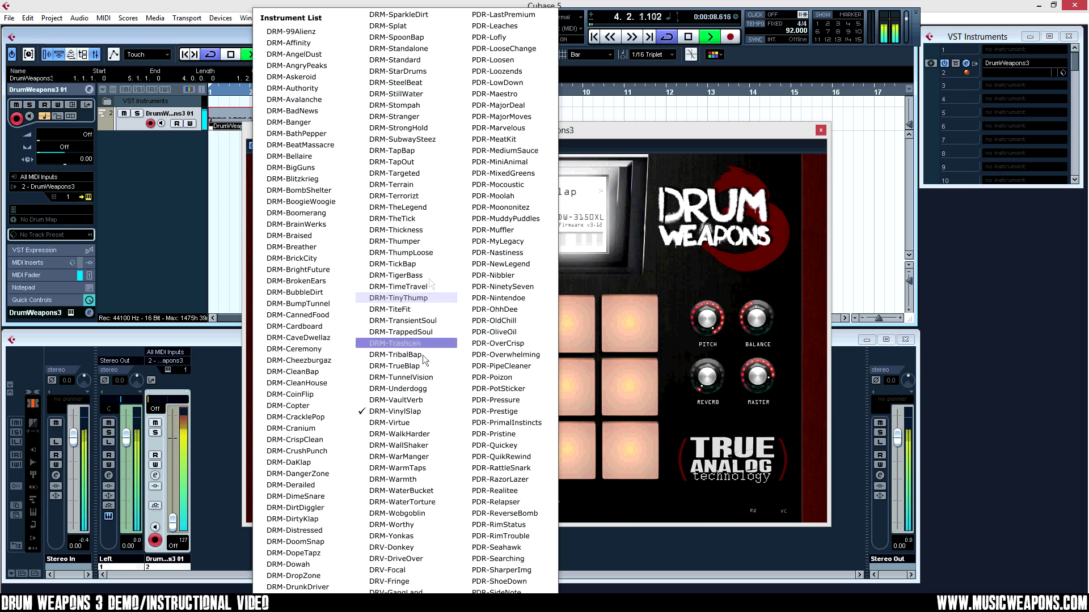
pyautogui.click(414, 15)
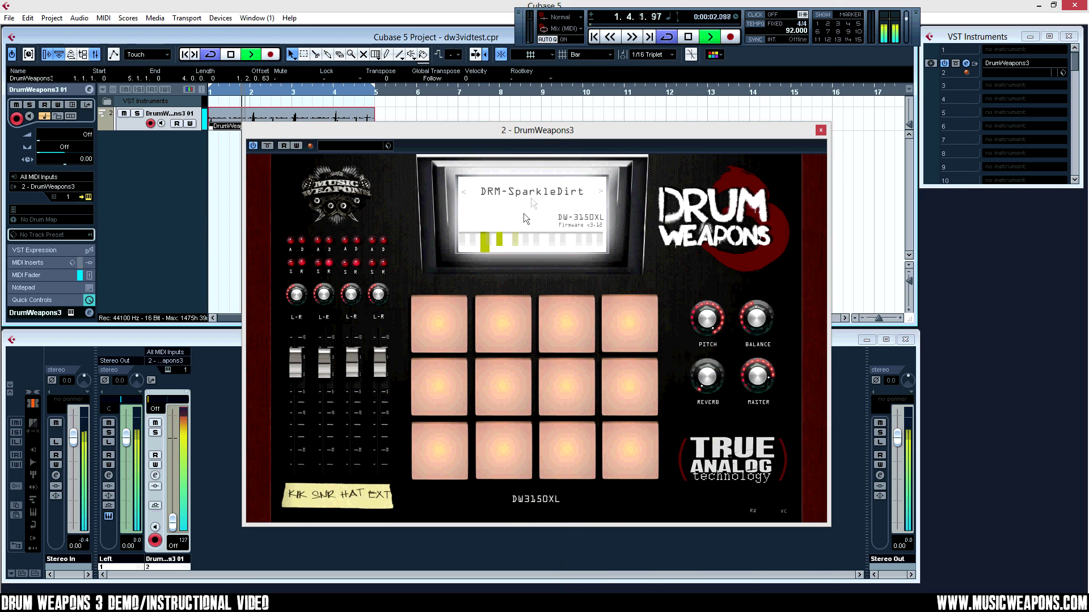
# Step: Audition the DRM-DimeSnare kit over the running pattern, followed by DRM-Forceful from further down the instrument list
pyautogui.click(523, 214)
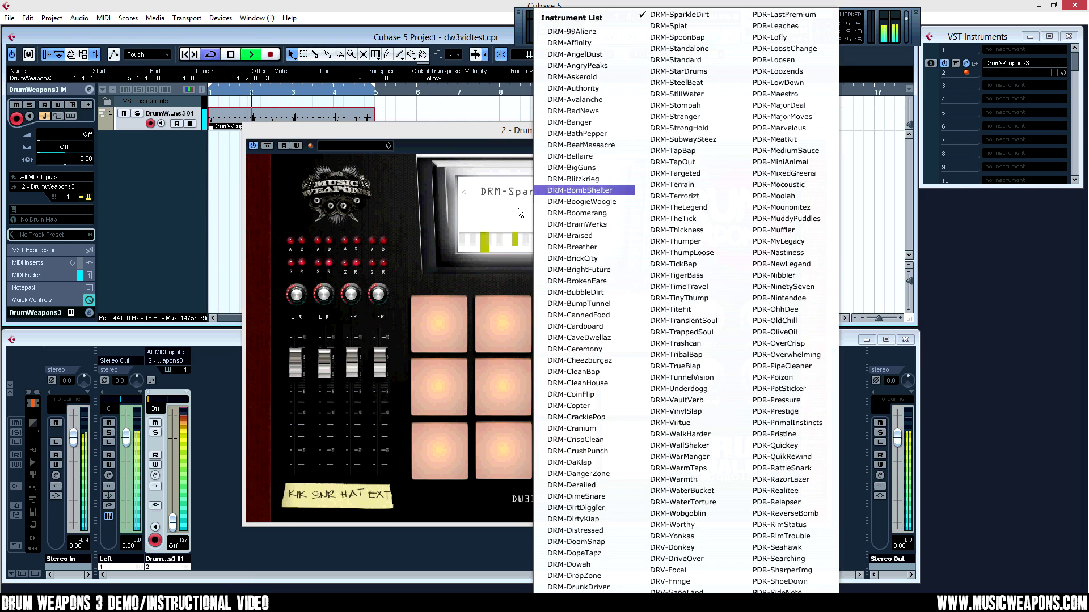
pyautogui.click(584, 496)
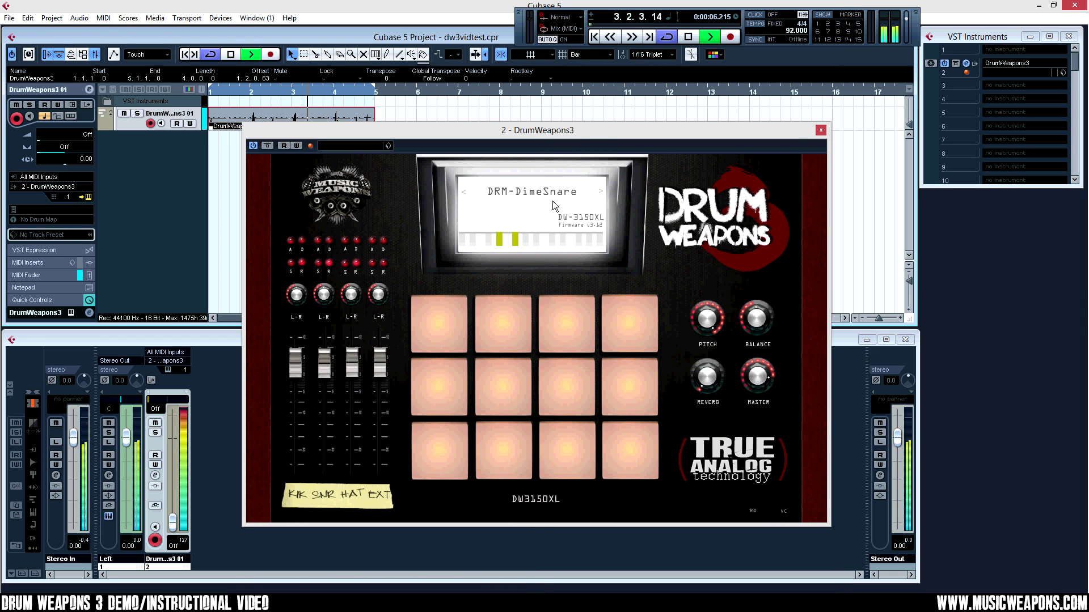
pyautogui.click(553, 201)
pyautogui.scroll(-10, 316, 538)
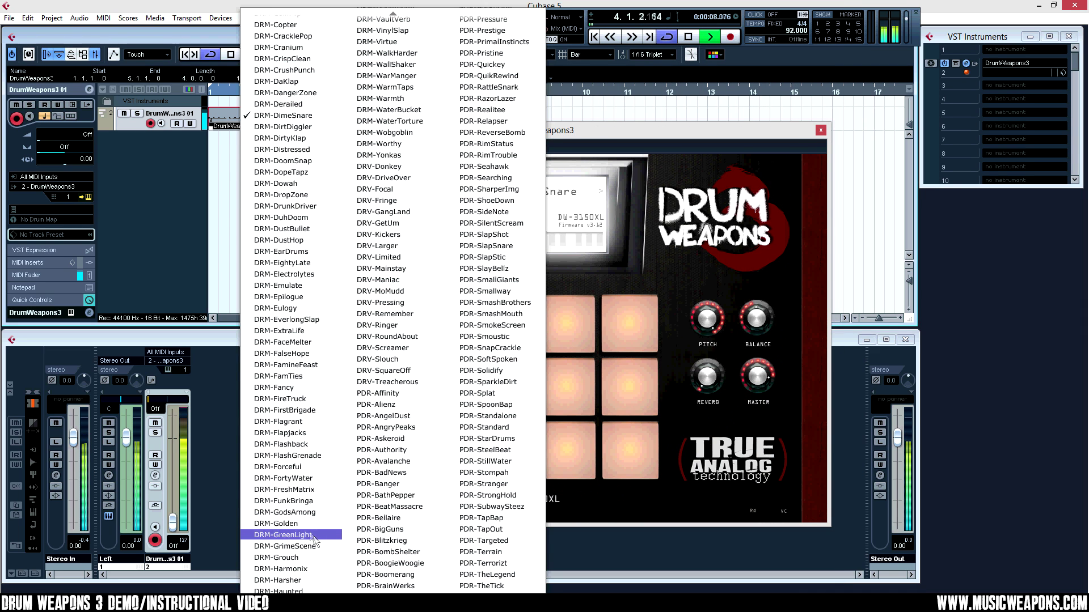
pyautogui.scroll(-6, 312, 536)
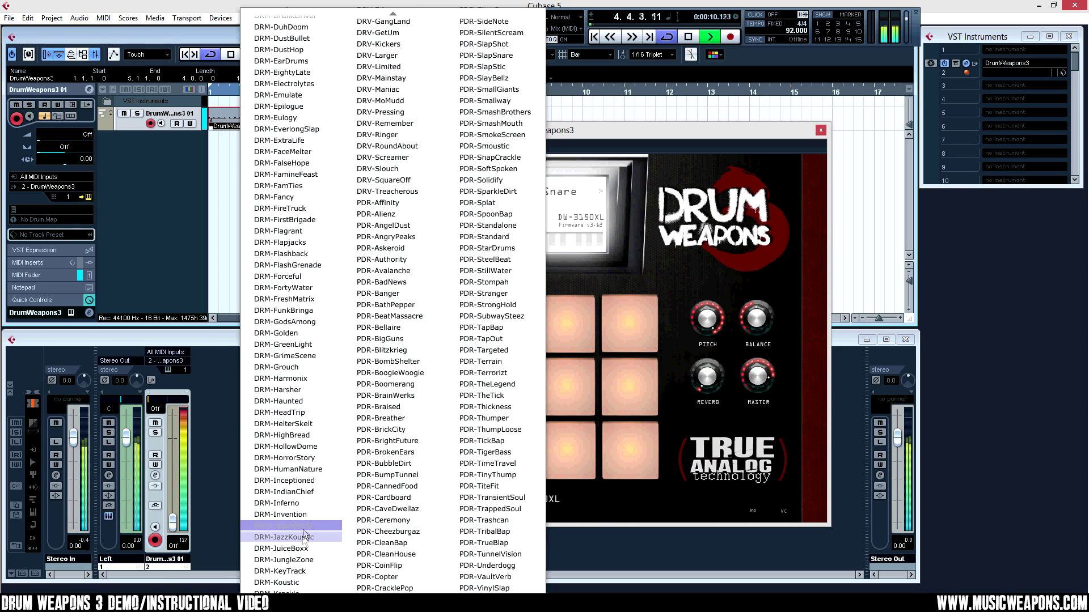
pyautogui.click(319, 265)
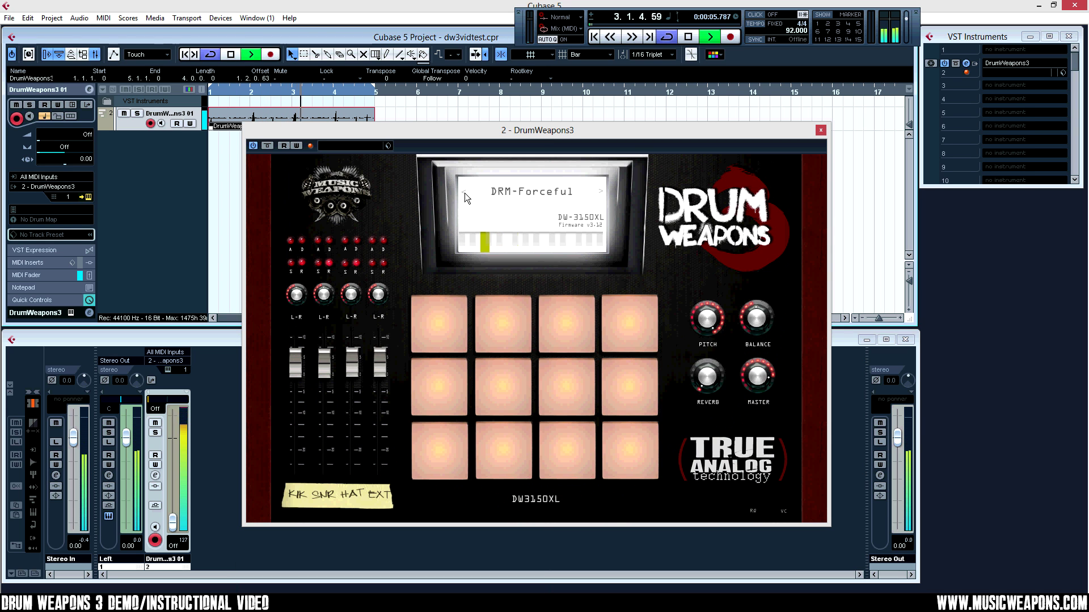
# Step: Go back one kit to DRM-FlashGrenade and swap it for DRM-BathPepper from the instrument list
pyautogui.click(464, 193)
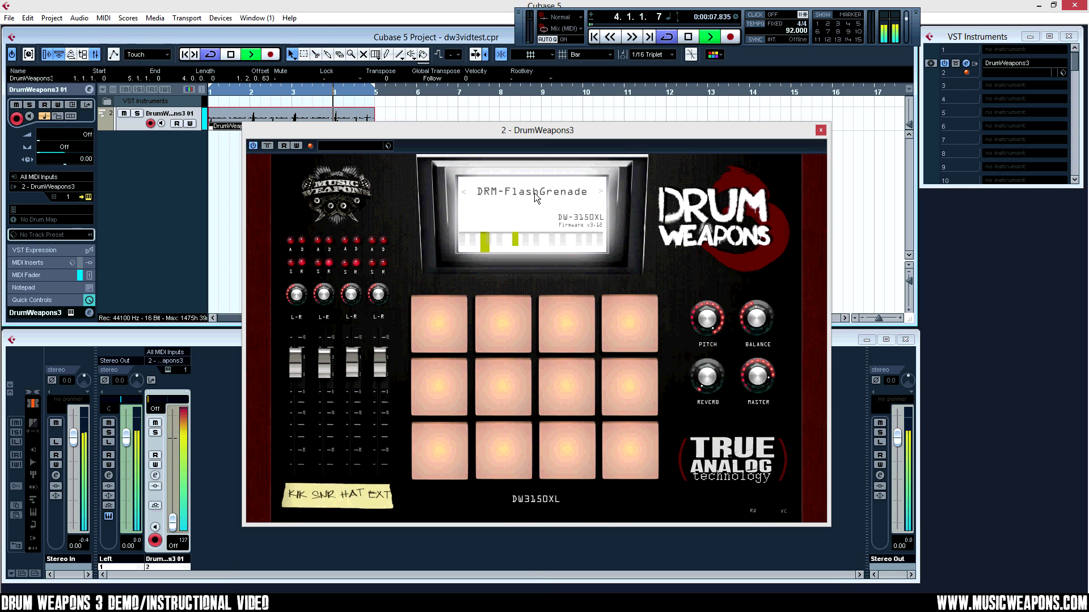
pyautogui.click(534, 193)
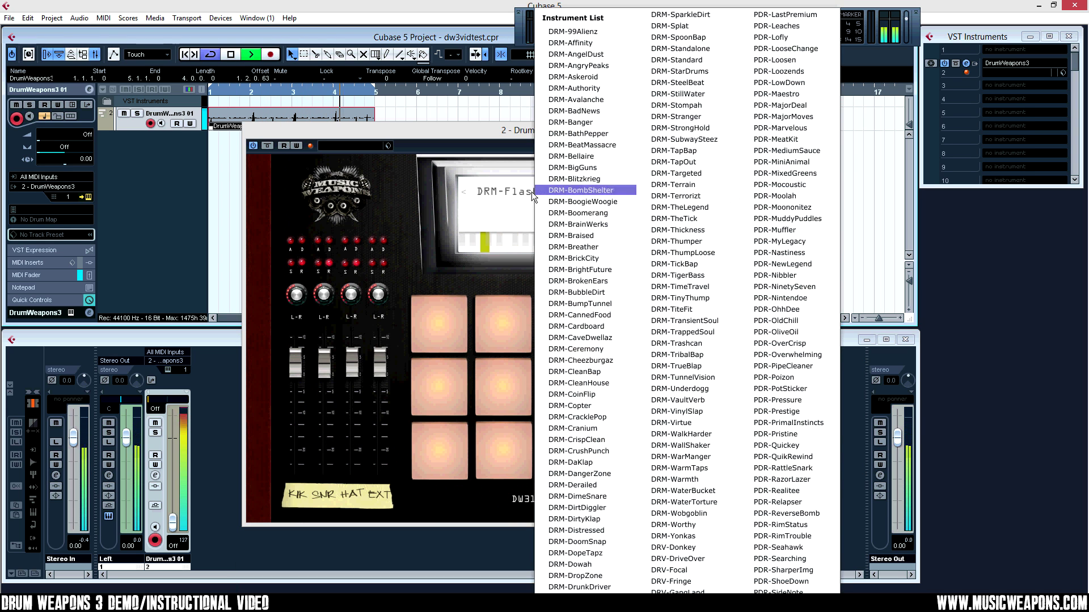
pyautogui.click(587, 134)
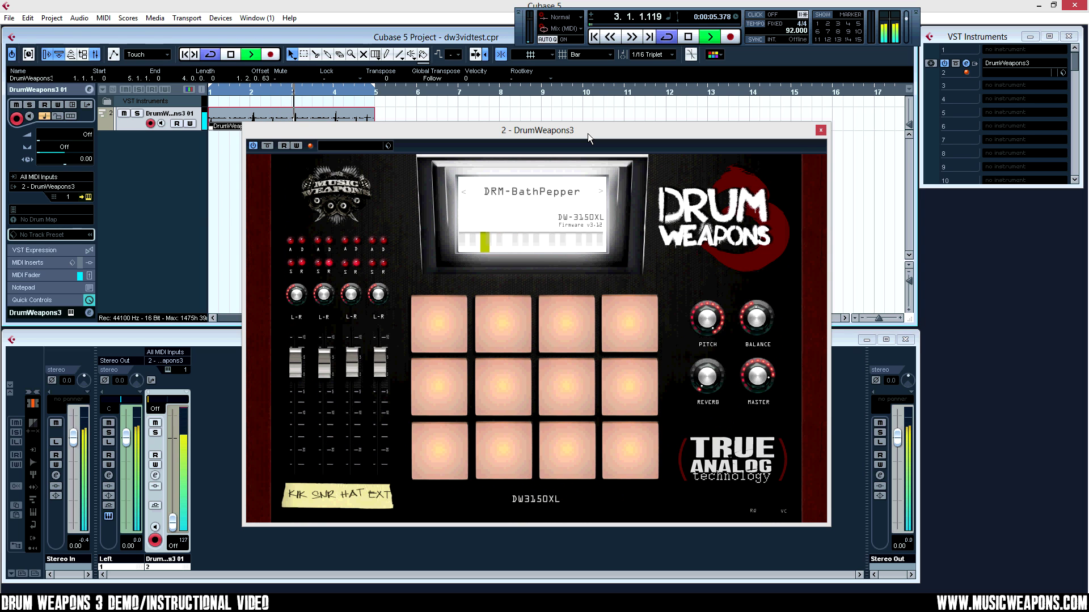
# Step: Switch the playing kit to DRM-StarDrums, followed by DRM-CoinFlip
pyautogui.click(522, 189)
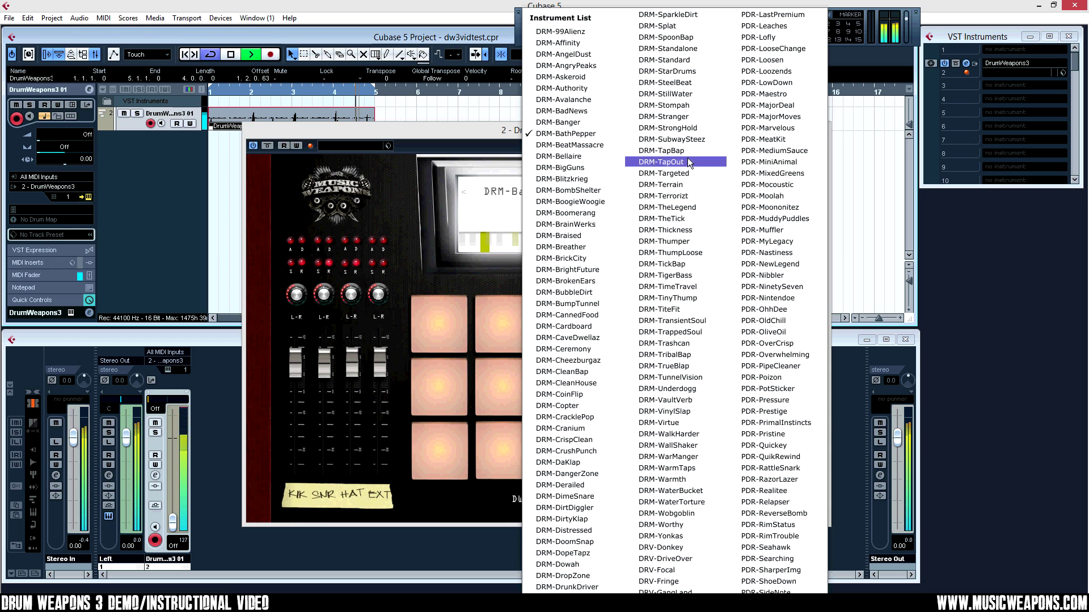
pyautogui.click(682, 61)
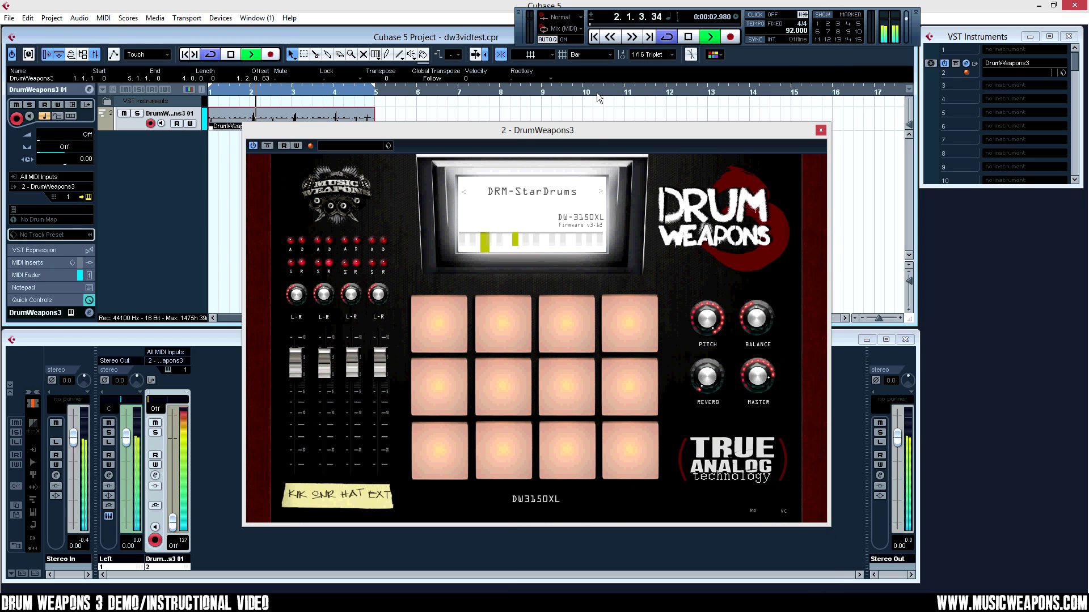
pyautogui.click(539, 193)
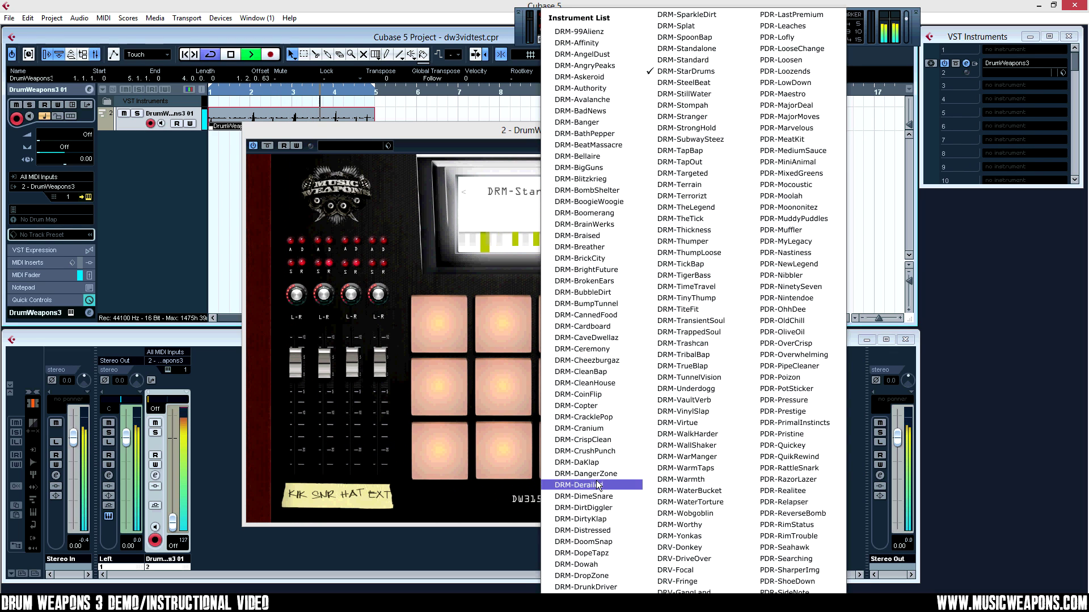
pyautogui.click(577, 416)
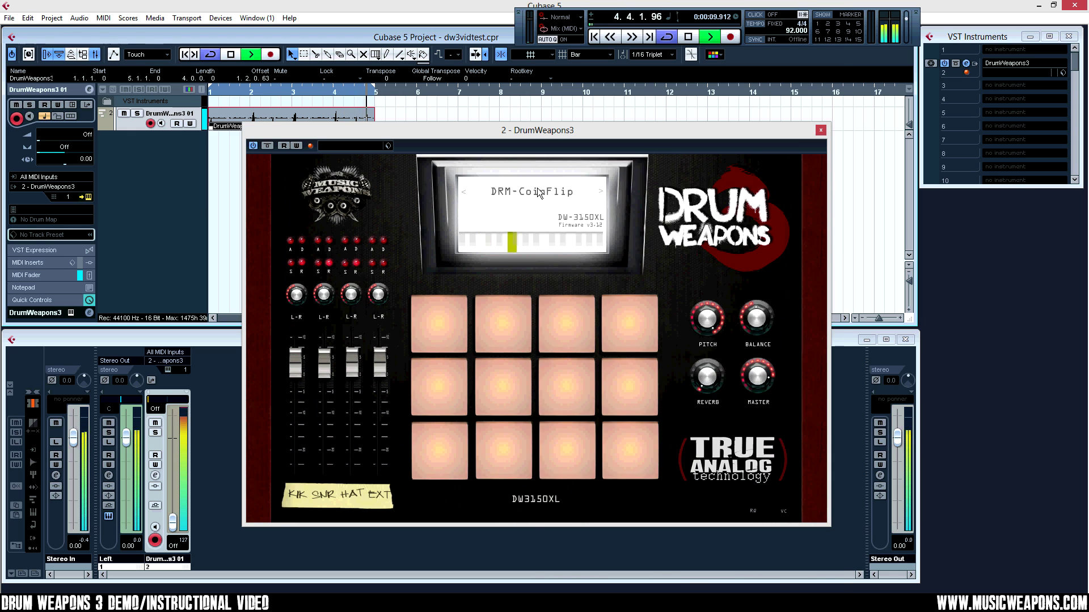
# Step: Load the DRM-Distressed kit from the instrument list in place of DRM-CoinFlip
pyautogui.click(538, 193)
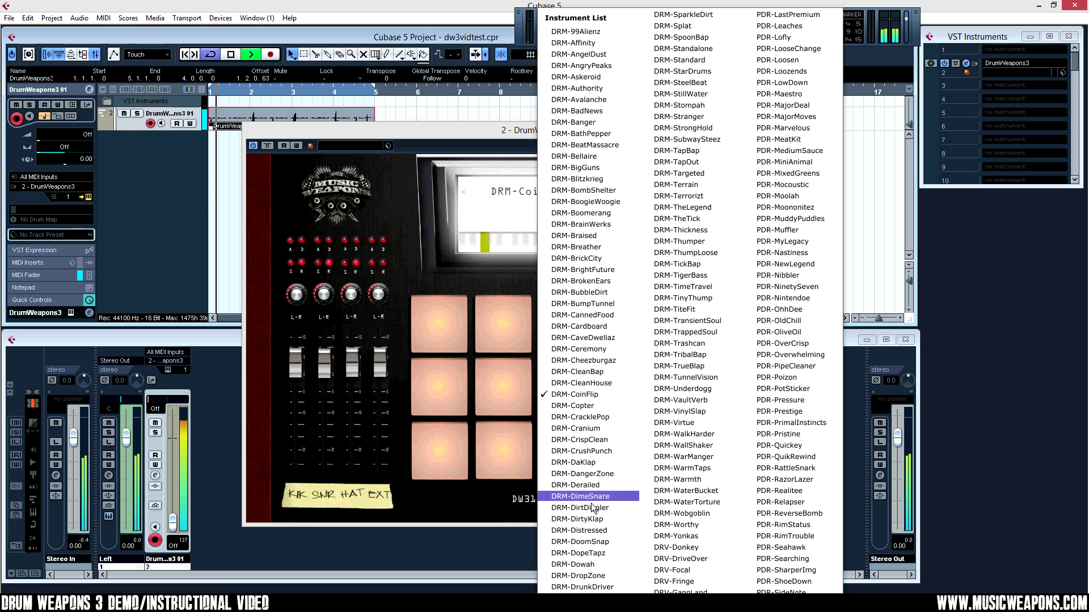
pyautogui.scroll(-3, 624, 505)
pyautogui.scroll(6, 601, 426)
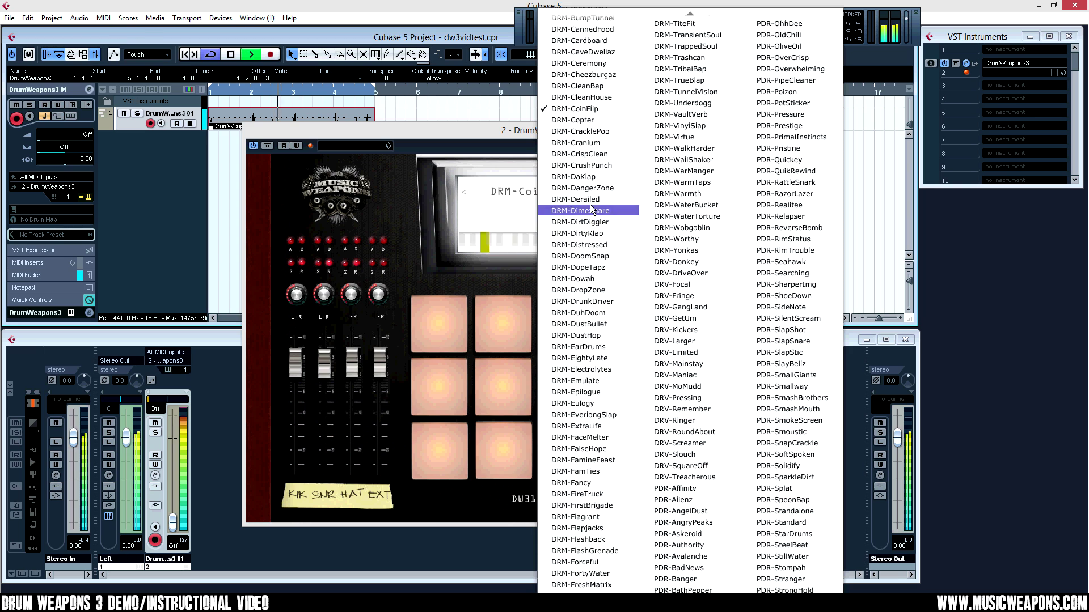
pyautogui.click(590, 245)
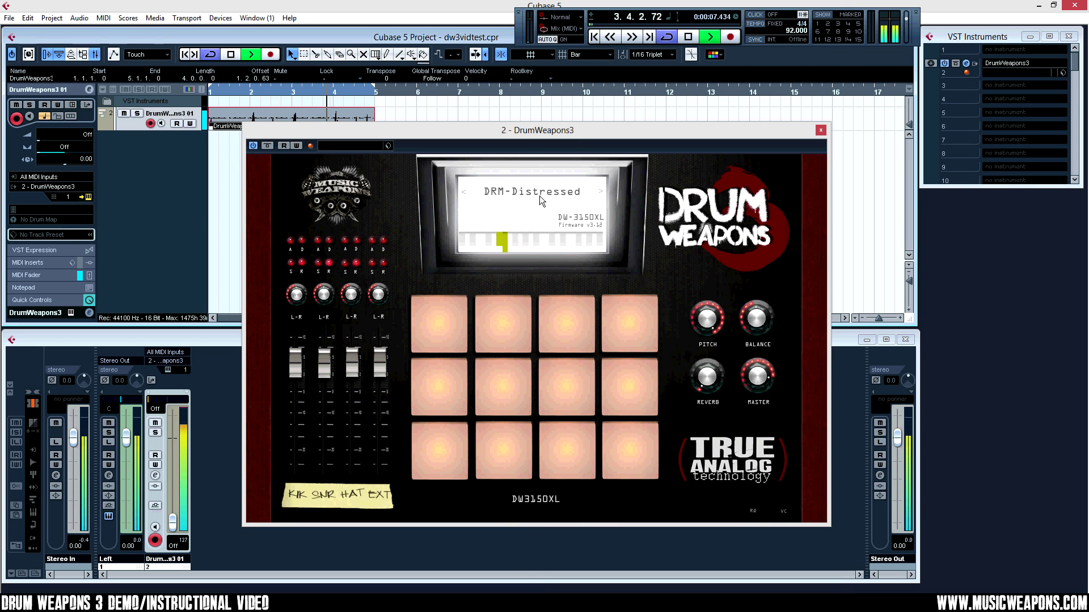
# Step: Change the kit from DRM-Distressed to DRM-CrushPunch, followed by DRM-TinyThump, with the pattern still playing
pyautogui.click(539, 196)
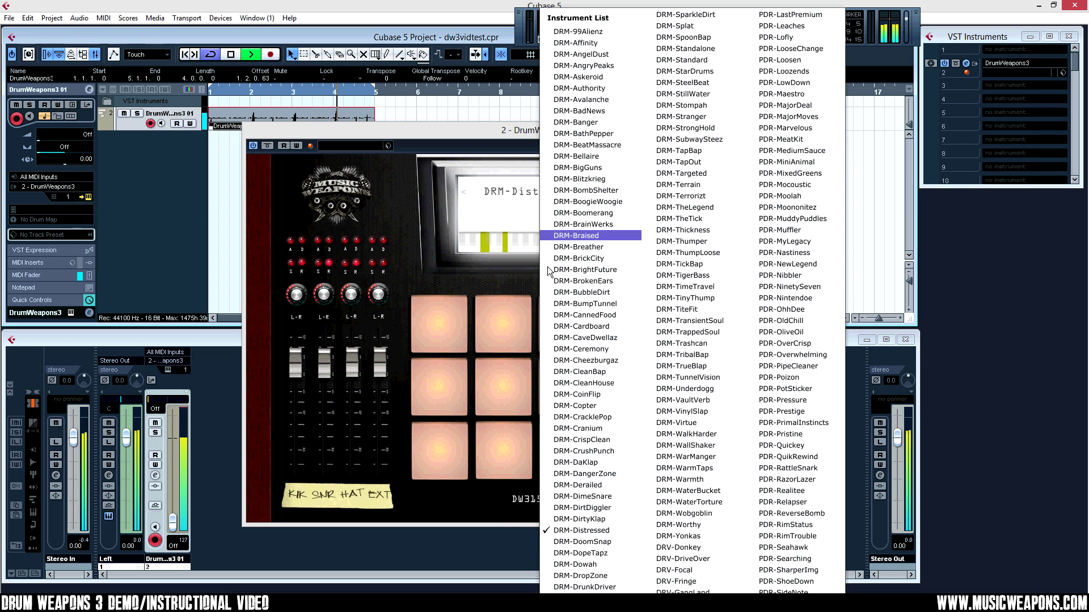
pyautogui.click(592, 447)
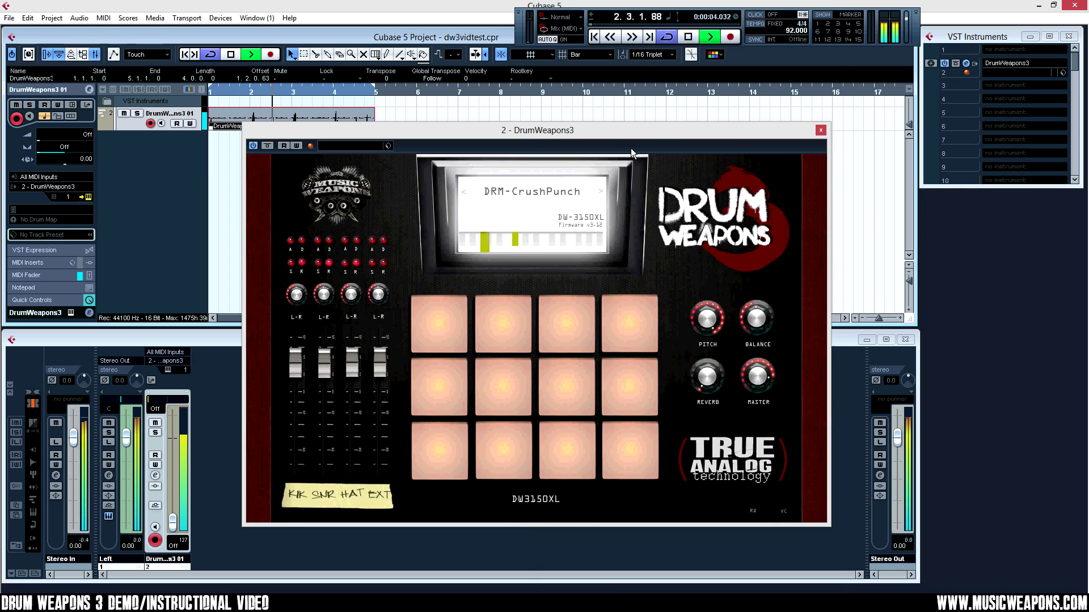
pyautogui.click(586, 199)
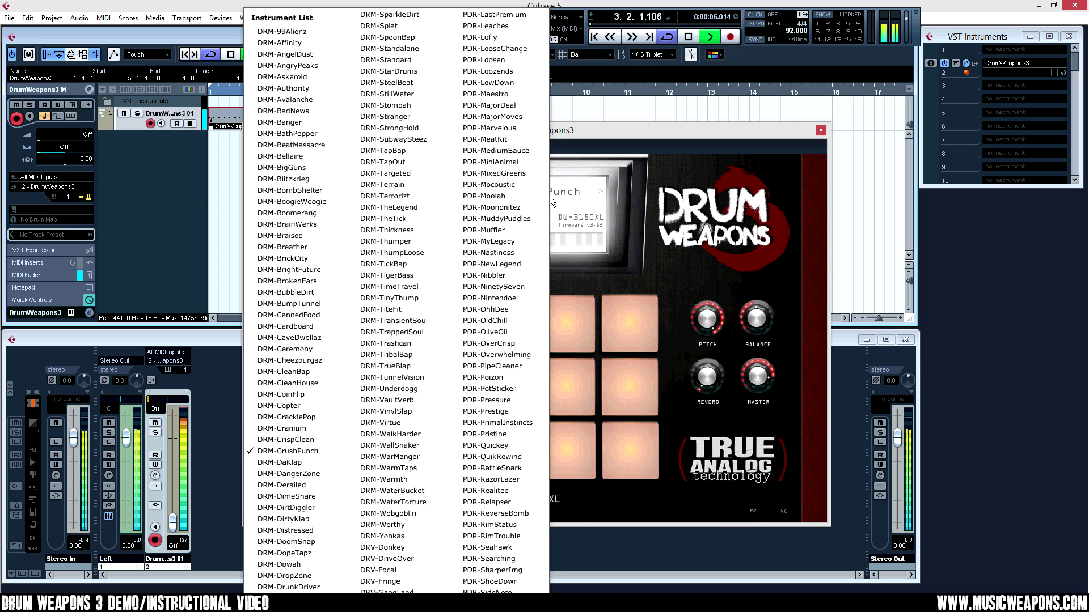
pyautogui.click(396, 297)
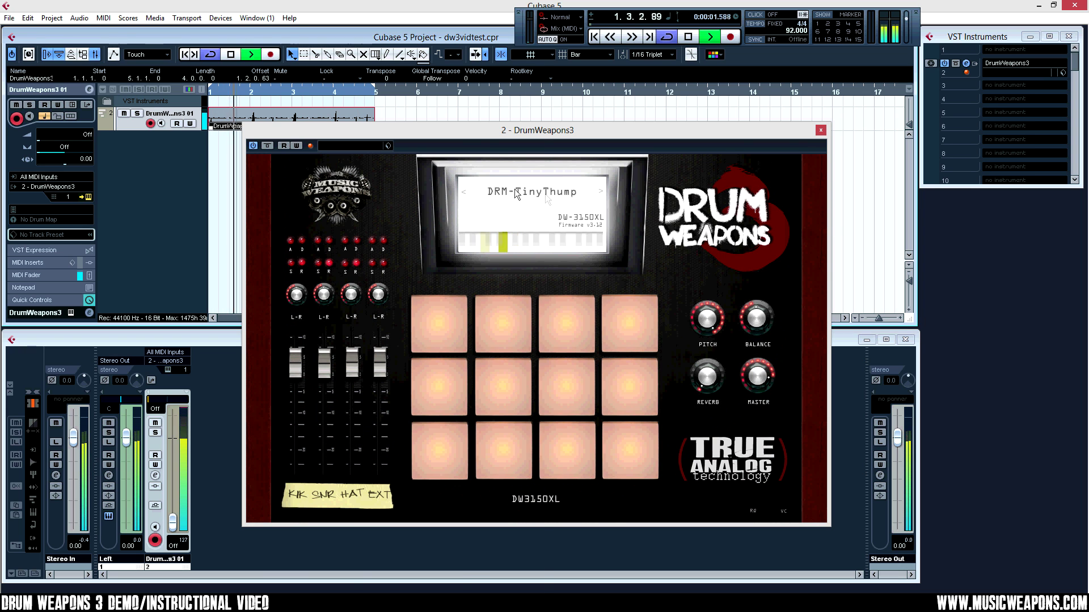
# Step: Replace the DRM-TinyThump kit with DRM-SmallGiants from deep in the instrument list
pyautogui.click(515, 188)
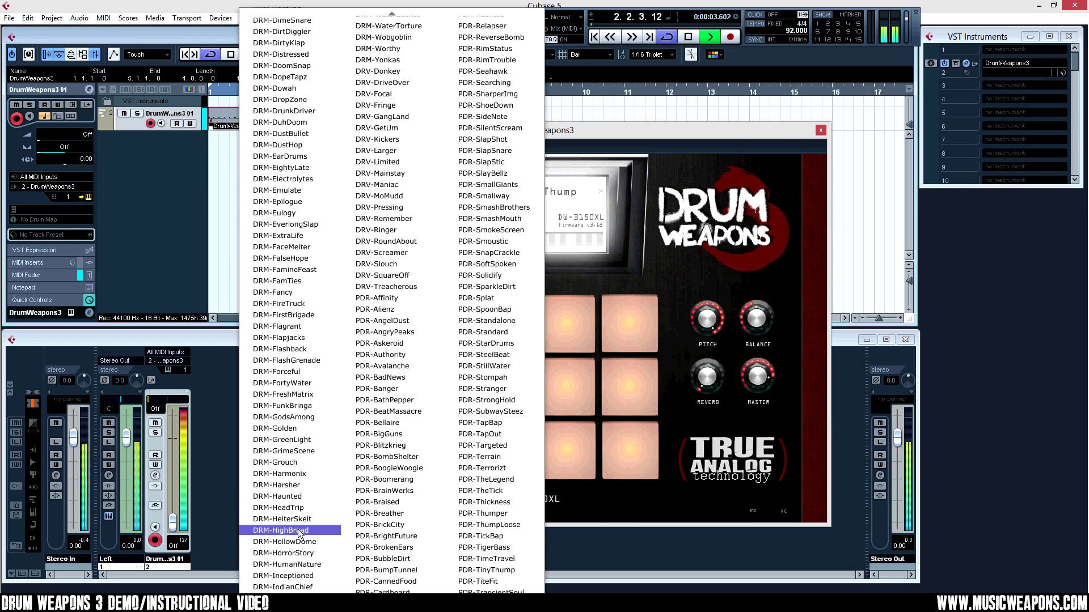
pyautogui.scroll(-8, 299, 533)
pyautogui.scroll(-14, 301, 563)
pyautogui.scroll(-2, 301, 544)
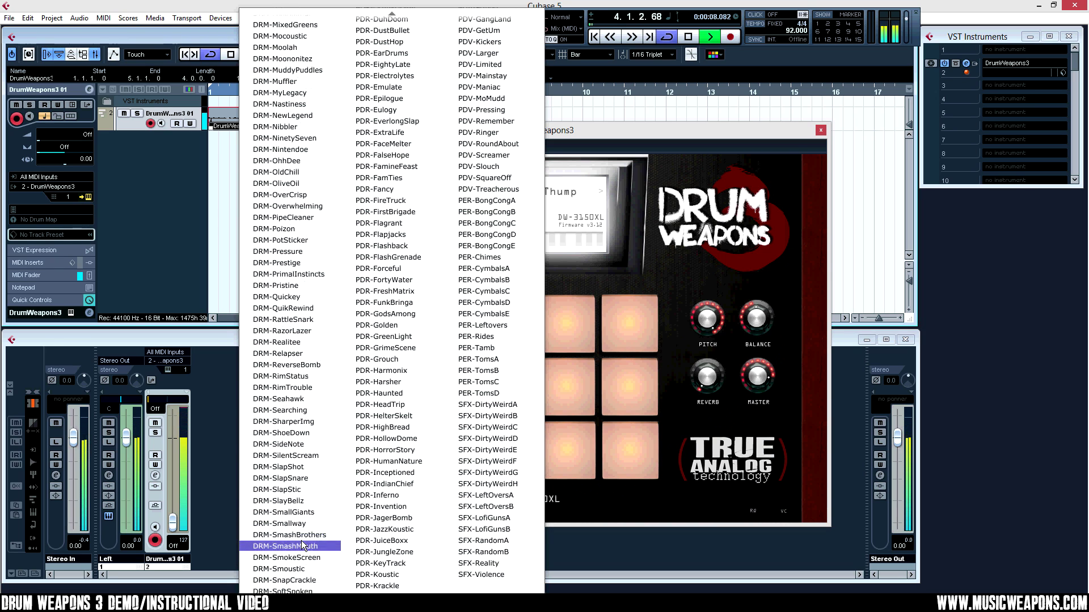
pyautogui.click(304, 512)
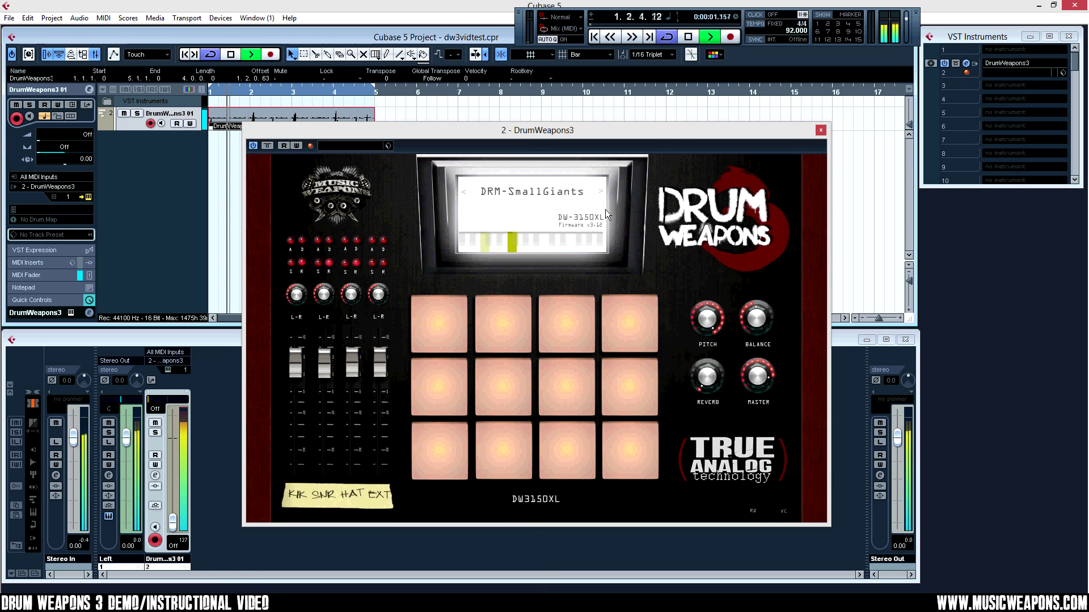
# Step: Replace the DRM-SmallGiants kit with DRM-LowDown while the pattern keeps playing
pyautogui.click(529, 197)
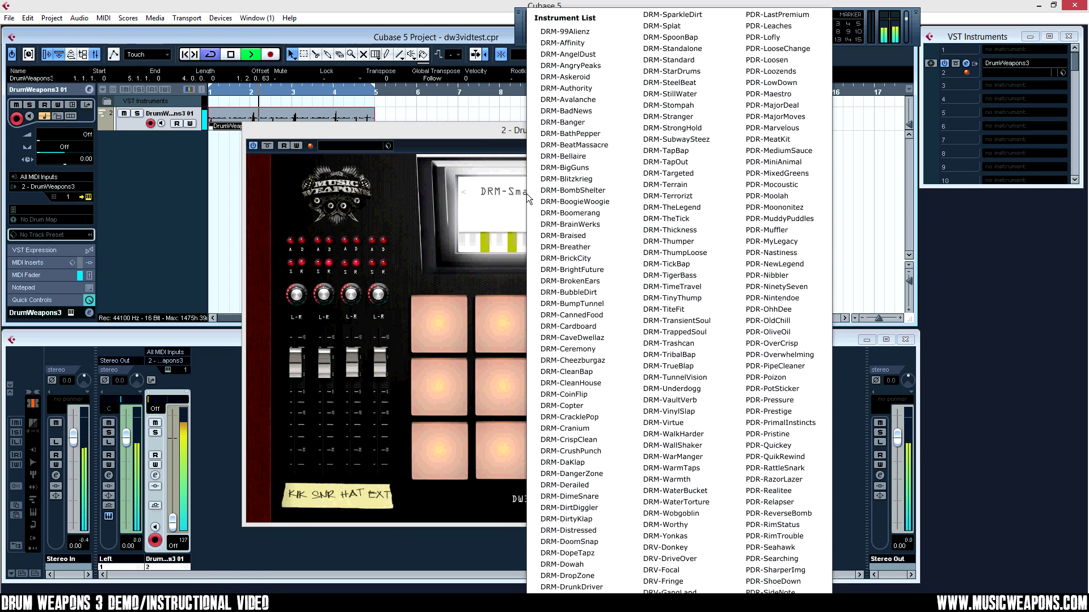
pyautogui.scroll(-10, 570, 524)
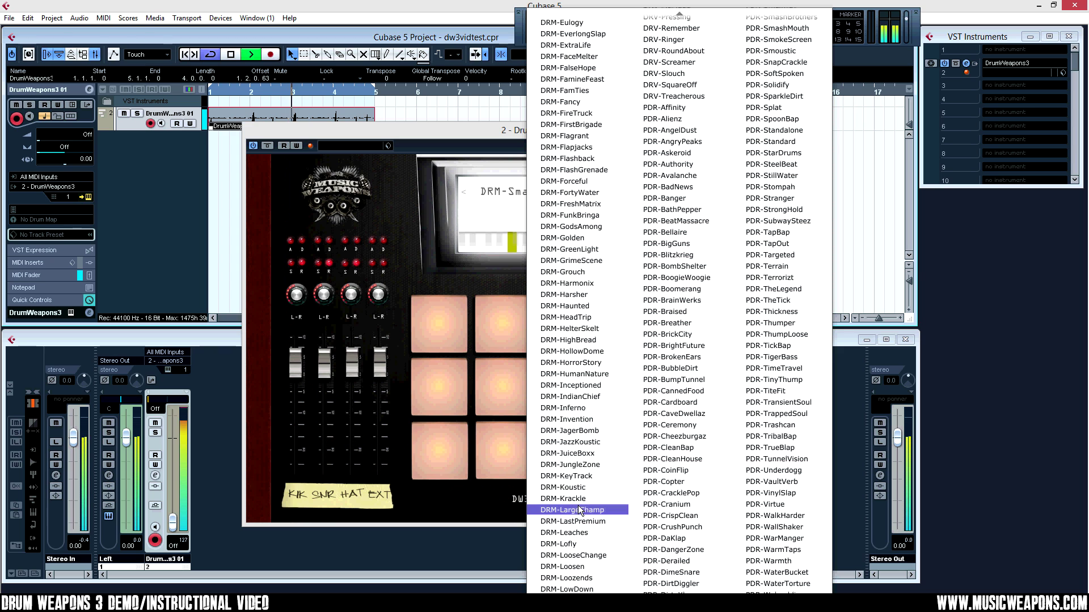
pyautogui.scroll(-2, 573, 553)
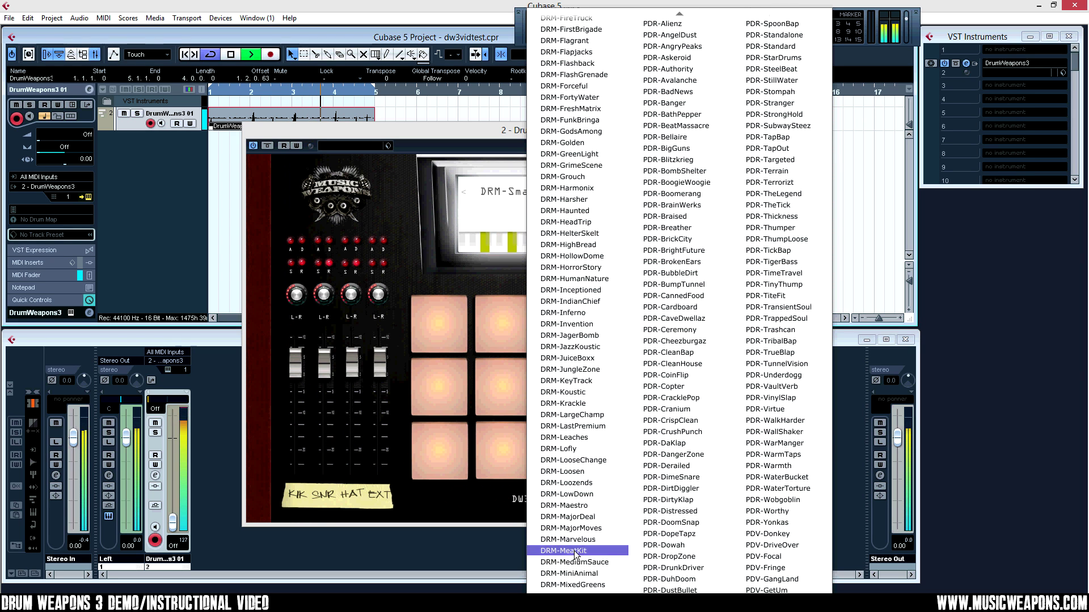
pyautogui.click(579, 494)
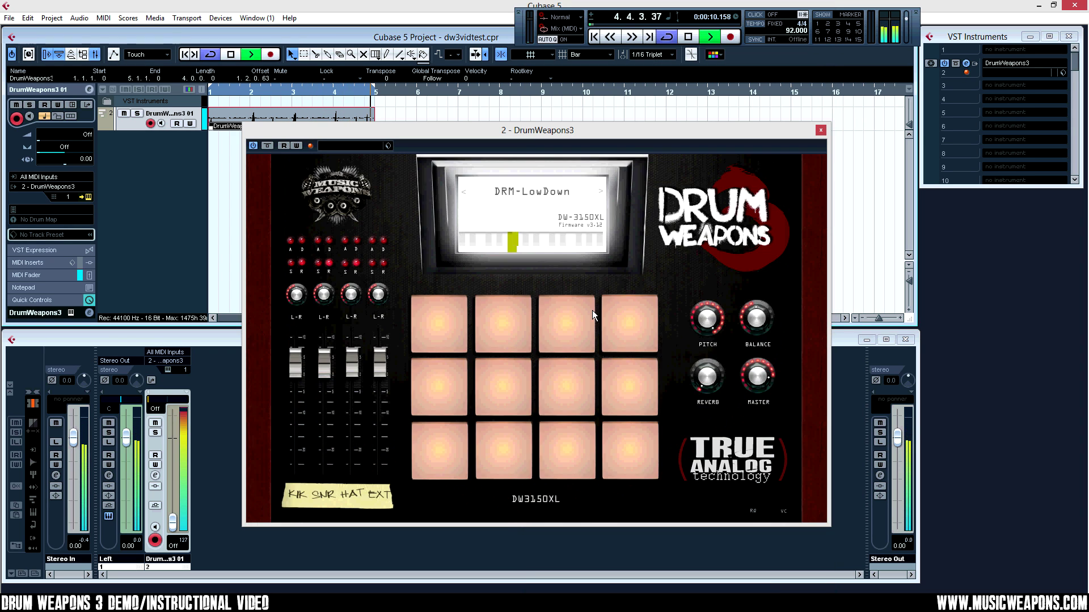
# Step: Change the playing kit to DRM-TunnelVision, followed by DRM-Yonkas
pyautogui.click(535, 188)
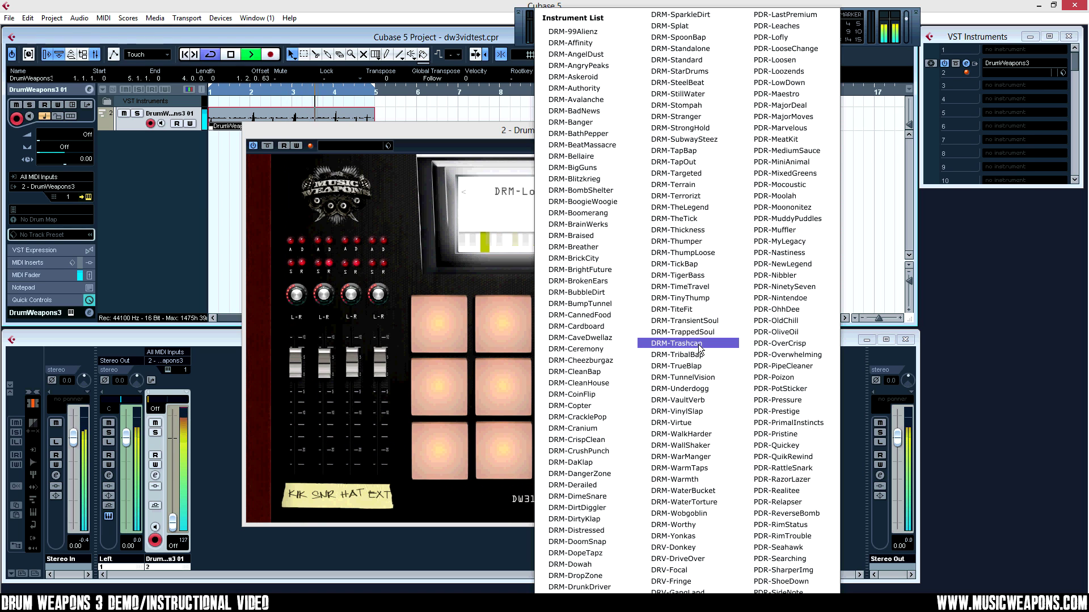
pyautogui.click(689, 376)
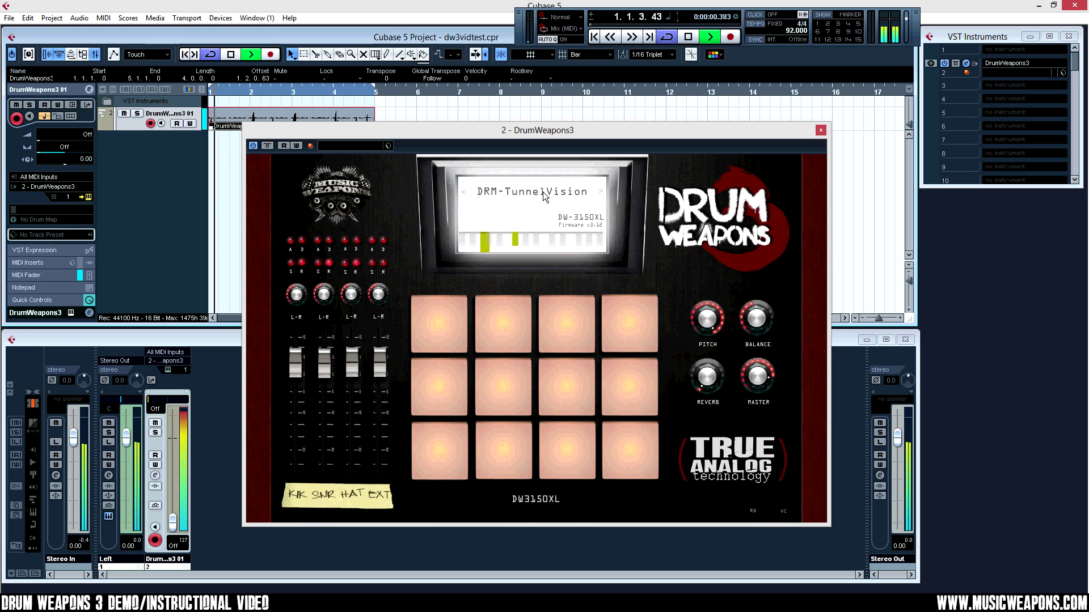
pyautogui.click(543, 191)
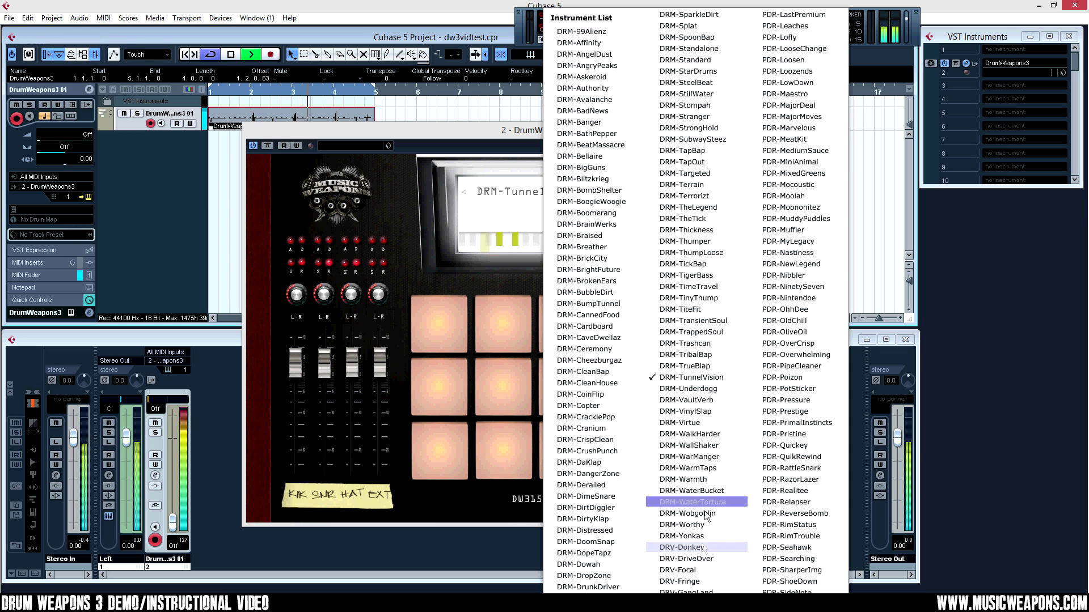
pyautogui.click(689, 536)
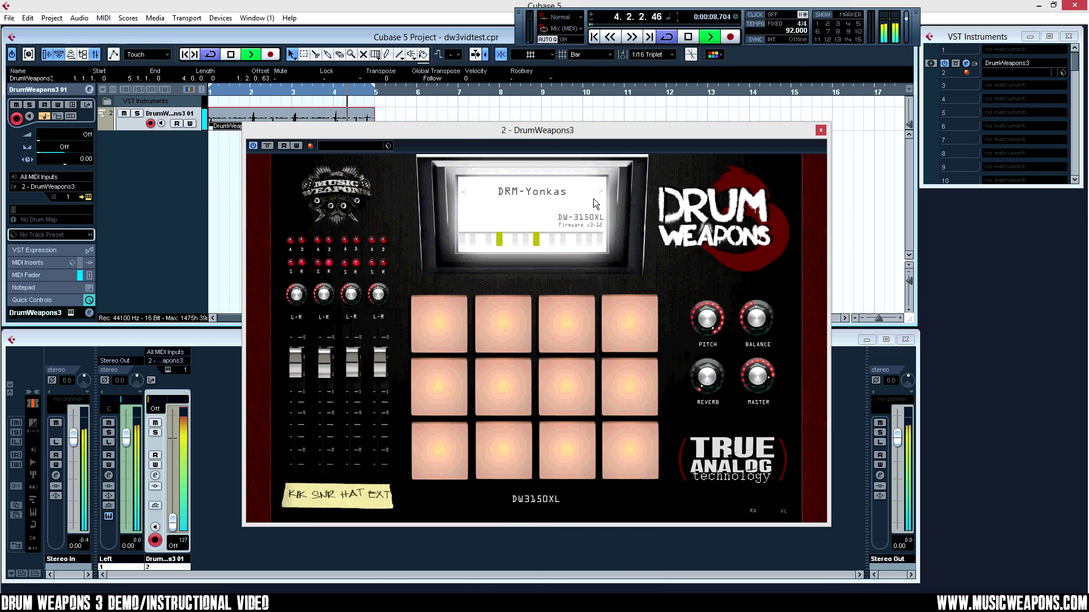
# Step: Load the DRV-GangLand kit from further down the instrument list in place of DRM-Yonkas
pyautogui.click(550, 192)
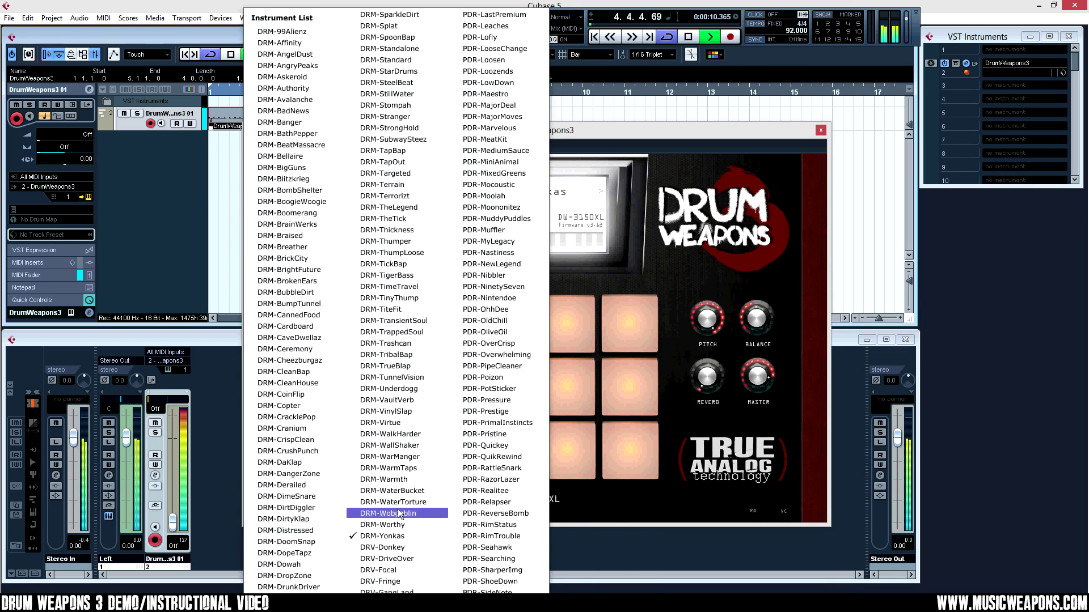
pyautogui.scroll(-5, 397, 513)
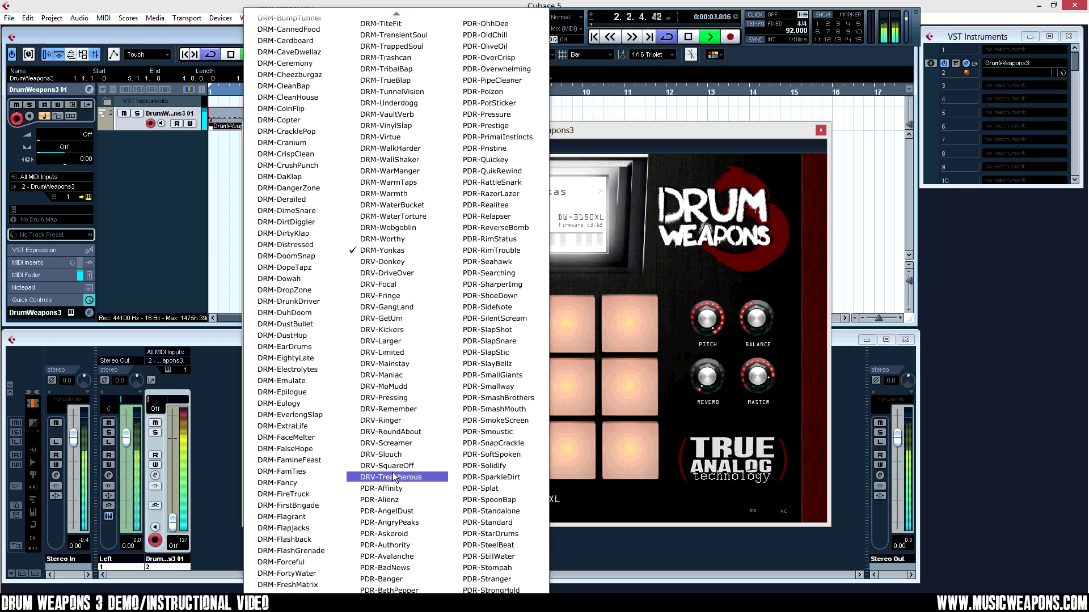
pyautogui.click(406, 285)
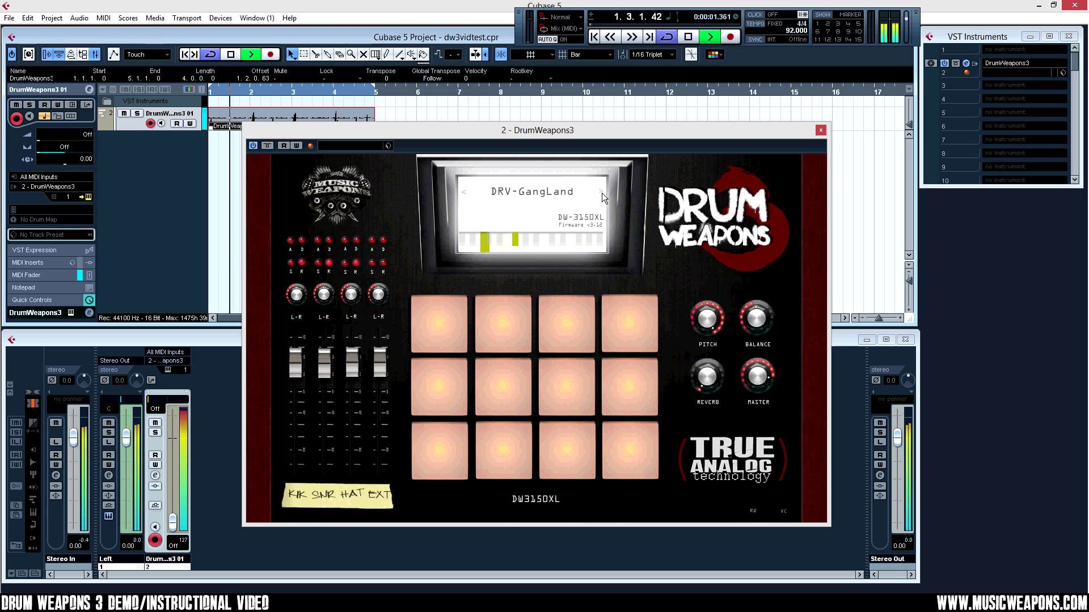
# Step: Advance the playing kit one at a time through DRV-GetUm and DRV-Kickers to DRV-Larger
pyautogui.click(601, 192)
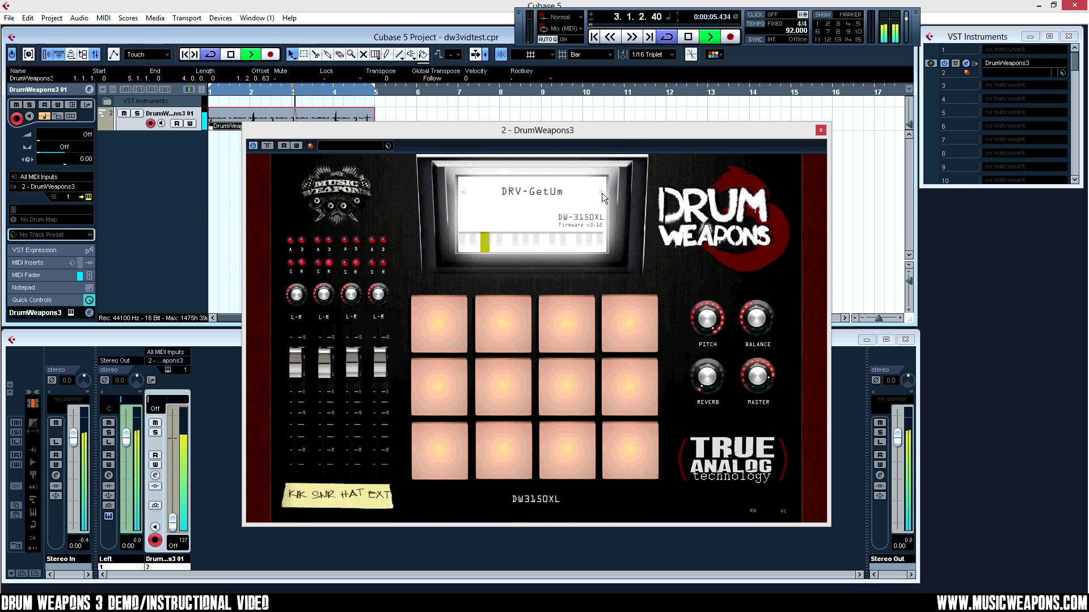
pyautogui.click(603, 194)
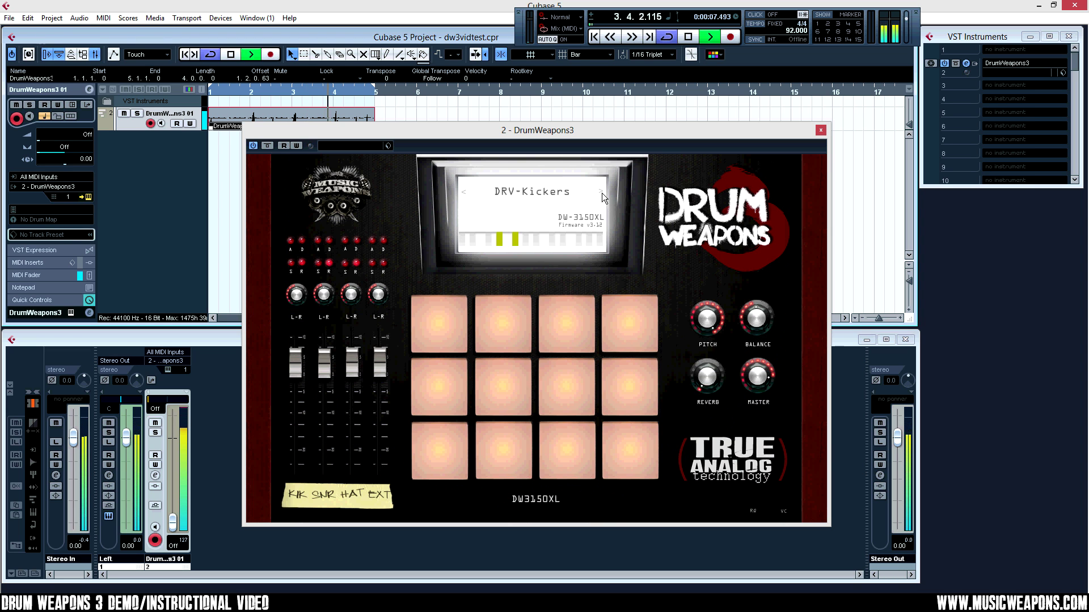
pyautogui.click(603, 195)
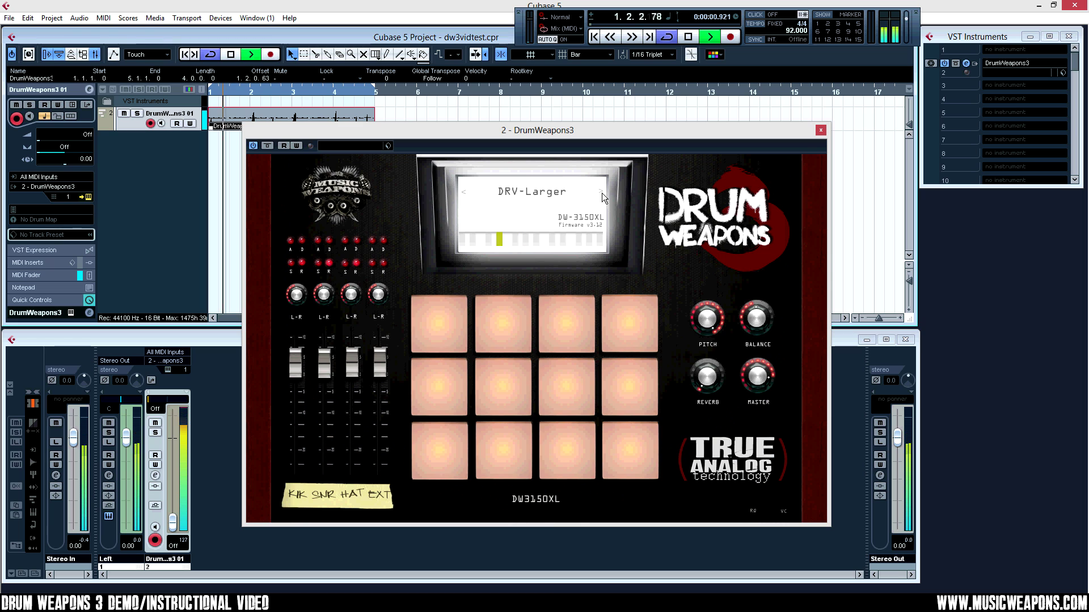
# Step: Load the DRM-Cranium kit and stop the pattern's playback
pyautogui.click(557, 198)
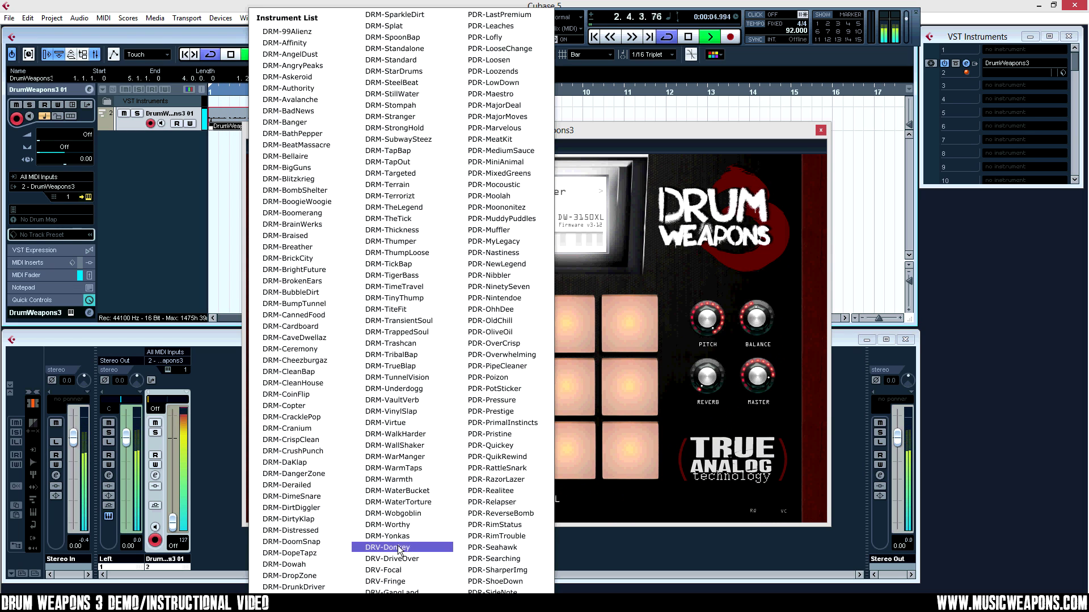
pyautogui.click(289, 429)
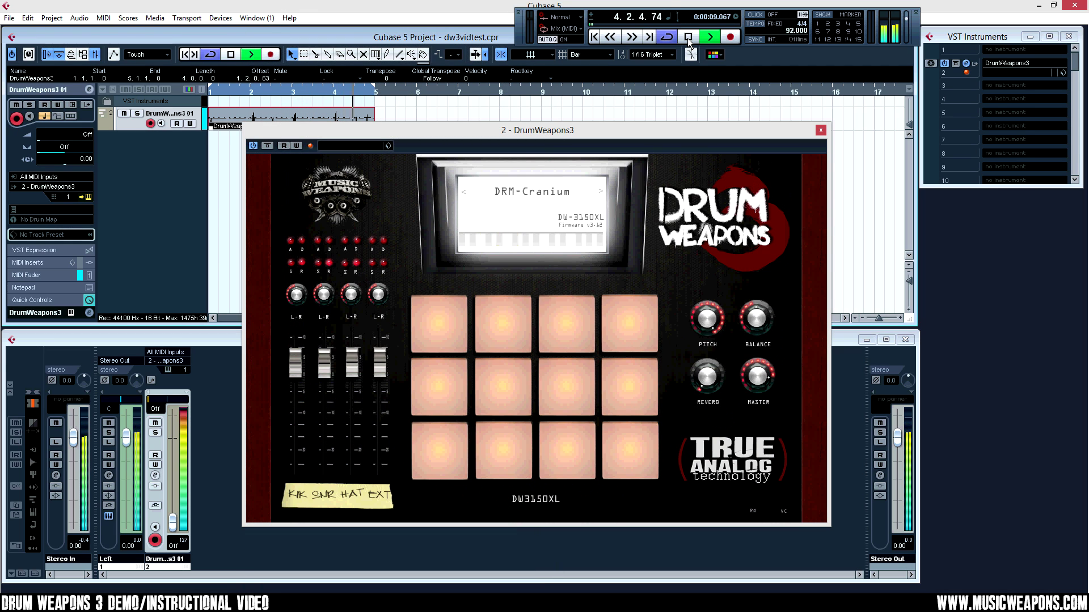
pyautogui.click(688, 37)
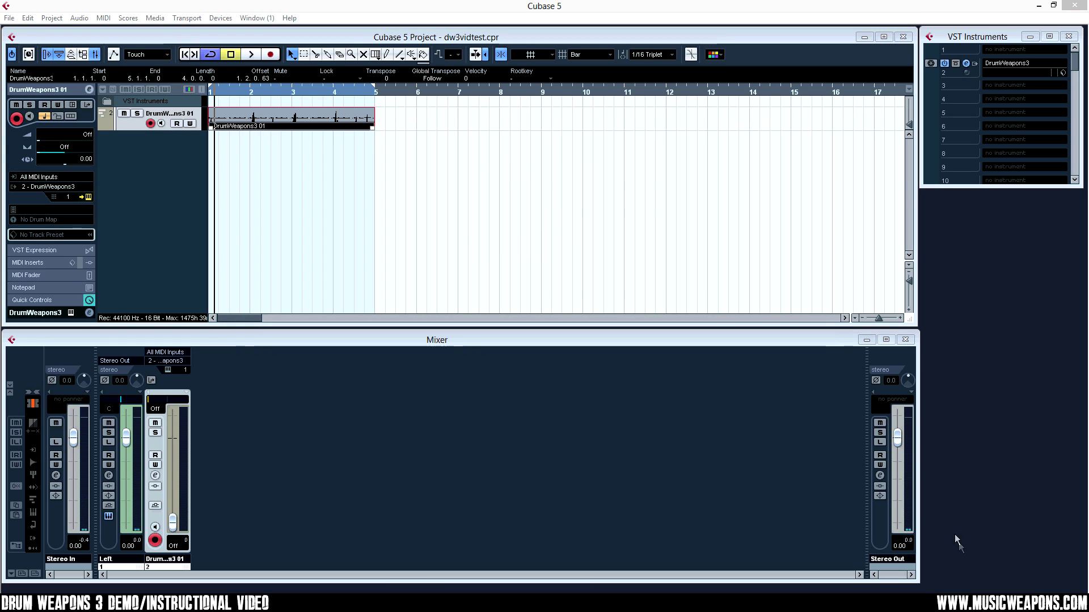
# Step: Switch to Reason and look through the Drum Weapons kit patches available in the Kong device, keeping Askeroid Kit loaded
pyautogui.click(976, 602)
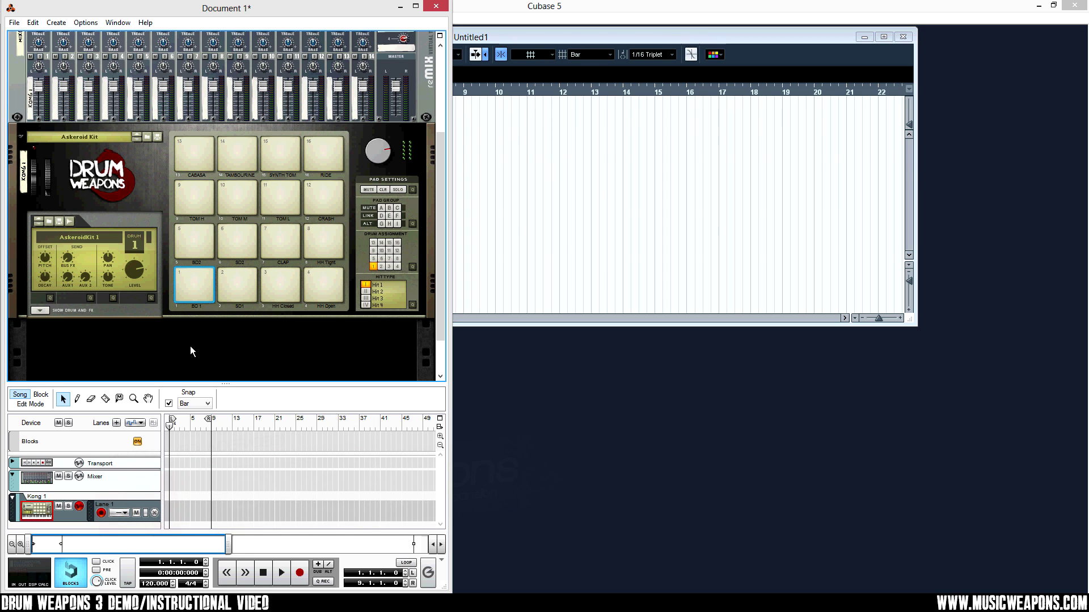
pyautogui.click(100, 138)
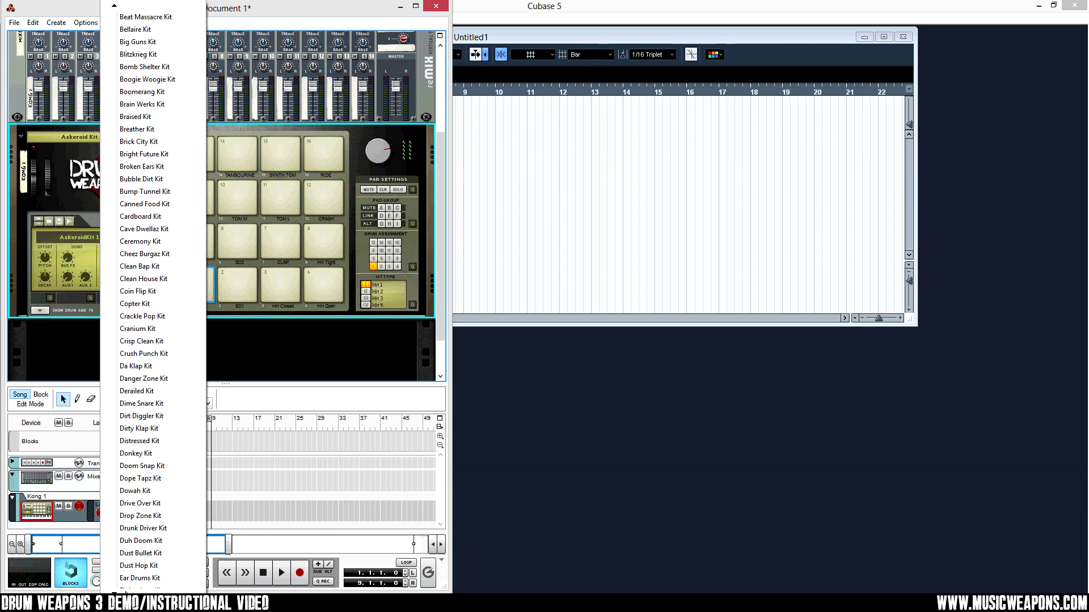
pyautogui.click(296, 358)
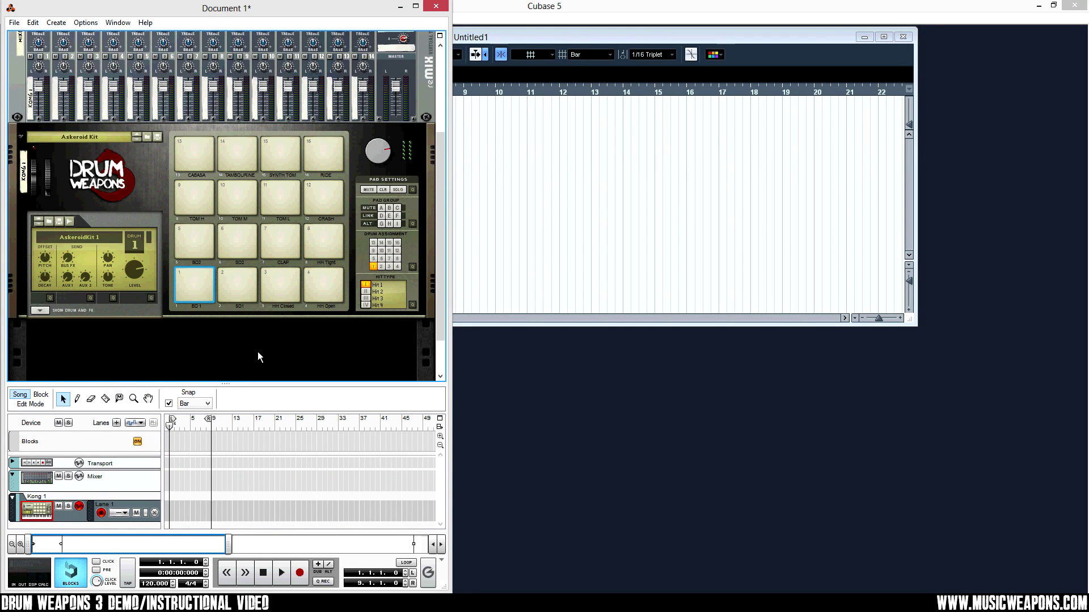
# Step: Fold the Drum Weapons Kong device in the rack and unfold it again
pyautogui.click(21, 136)
pyautogui.click(180, 337)
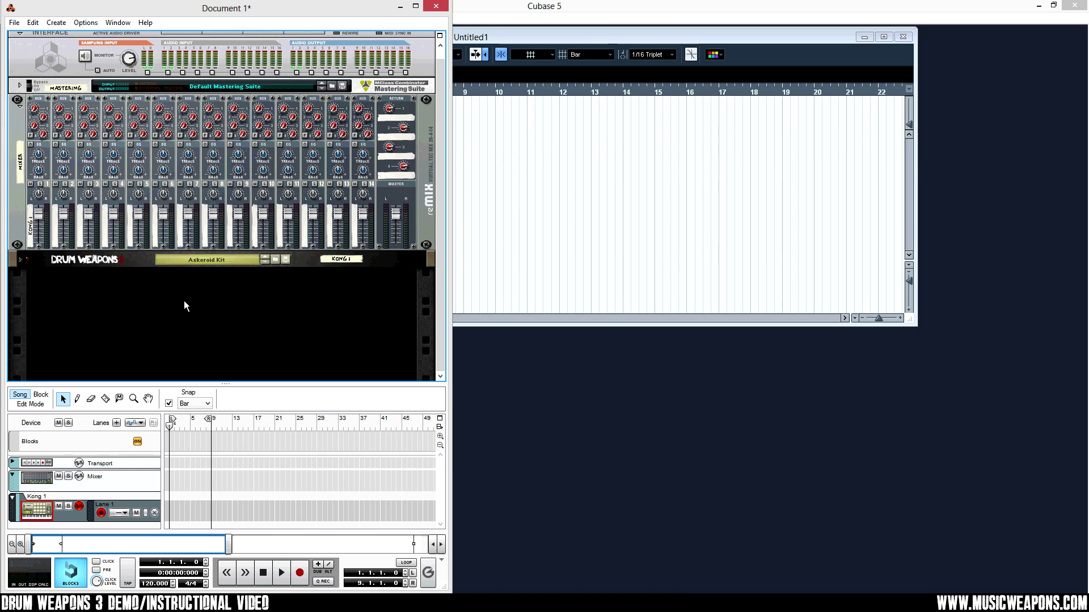
pyautogui.click(21, 261)
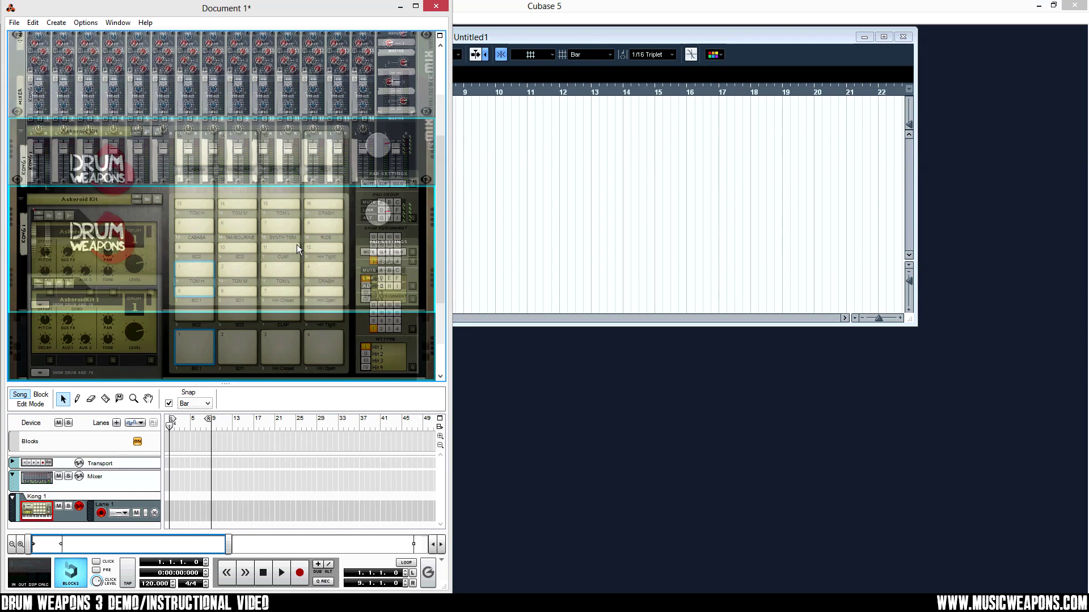
pyautogui.click(280, 339)
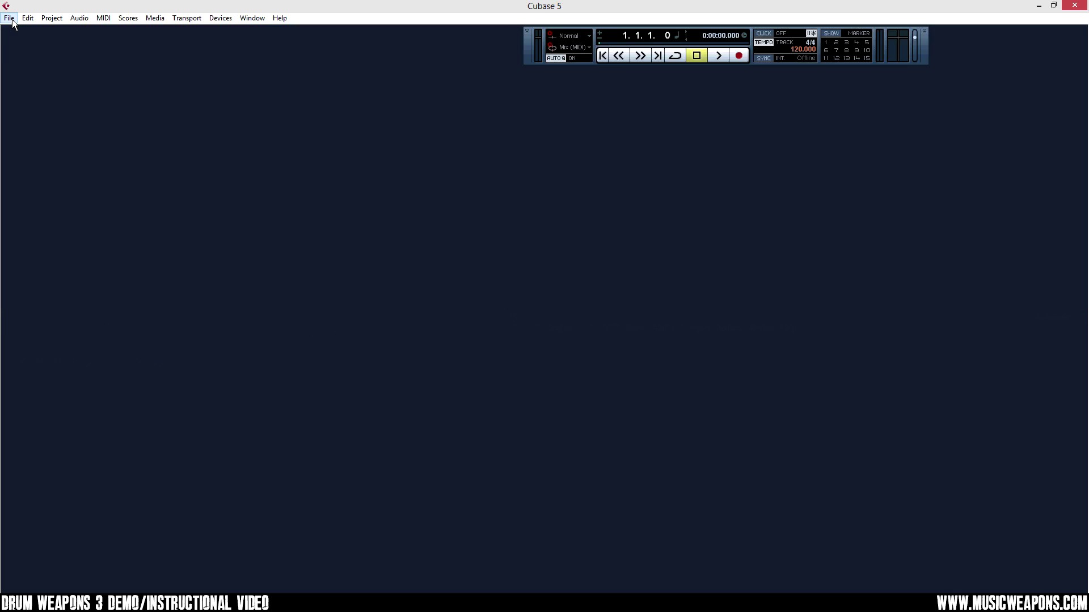
# Step: In Cubase, create a new project from the Empty template in the !!PROJECTS!! folder and move its window directly beneath the menu bar
pyautogui.click(12, 18)
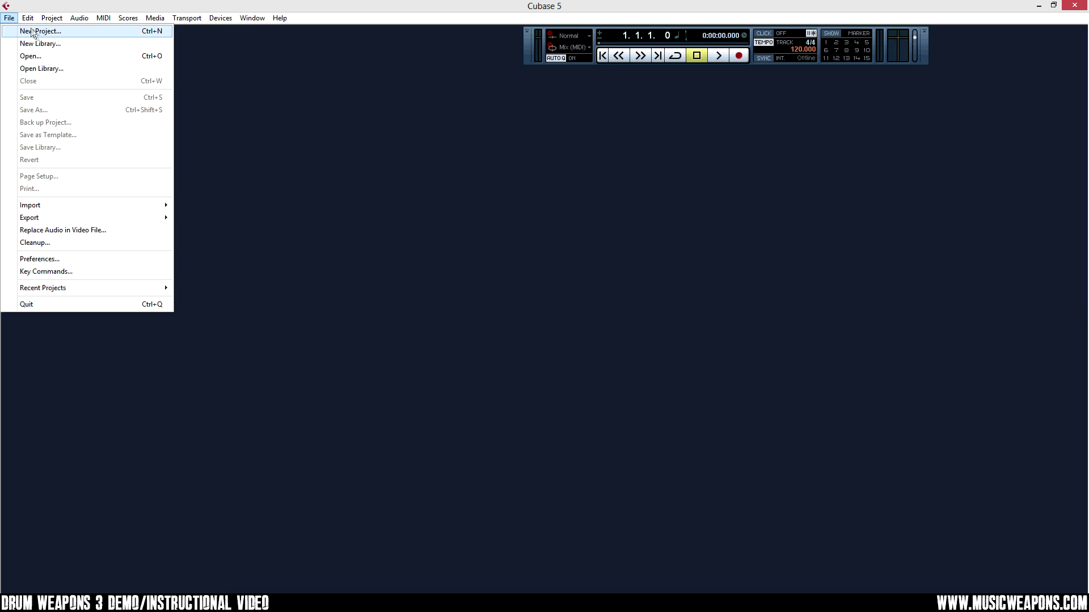
pyautogui.click(37, 32)
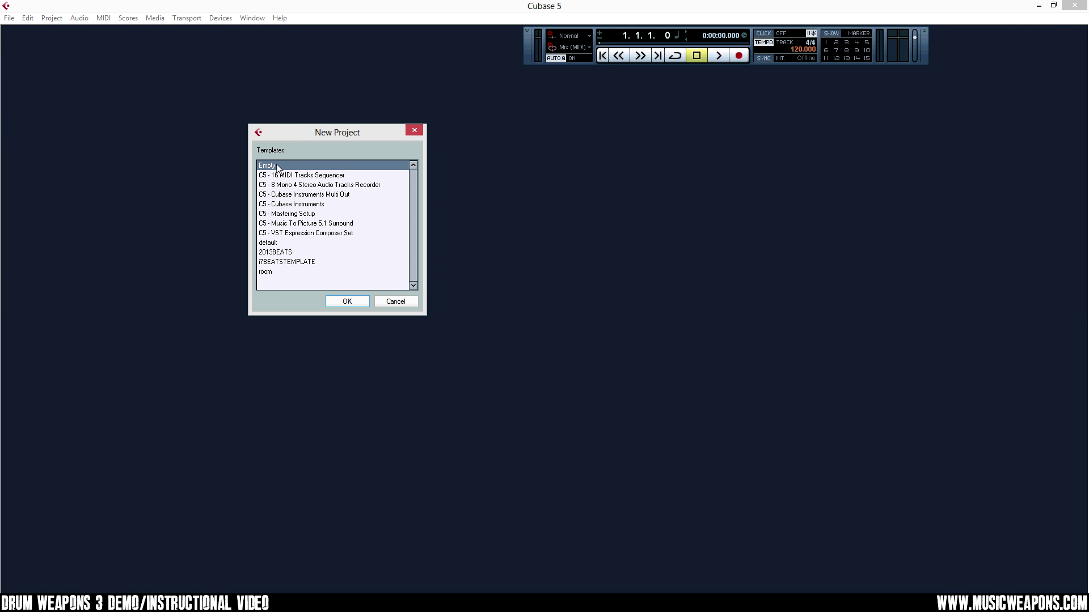
pyautogui.click(344, 302)
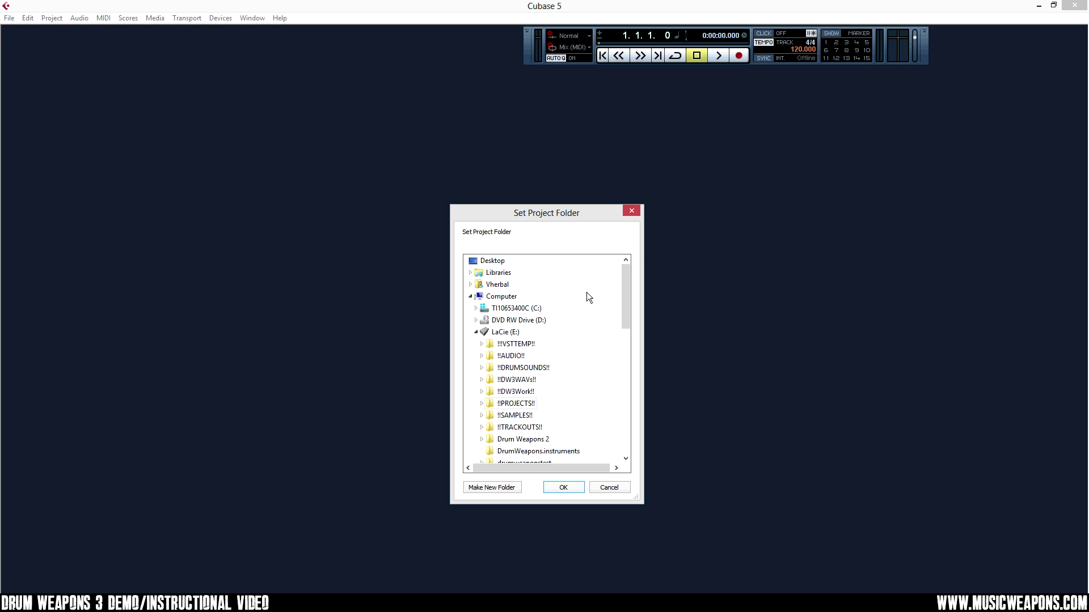
pyautogui.click(526, 405)
pyautogui.click(520, 427)
pyautogui.click(522, 405)
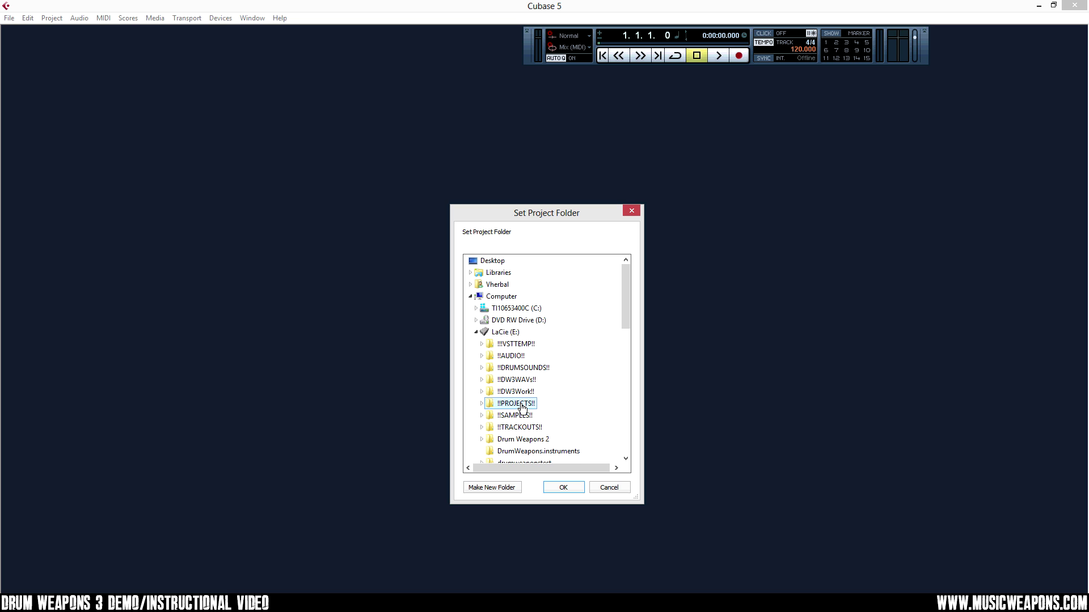
pyautogui.click(563, 488)
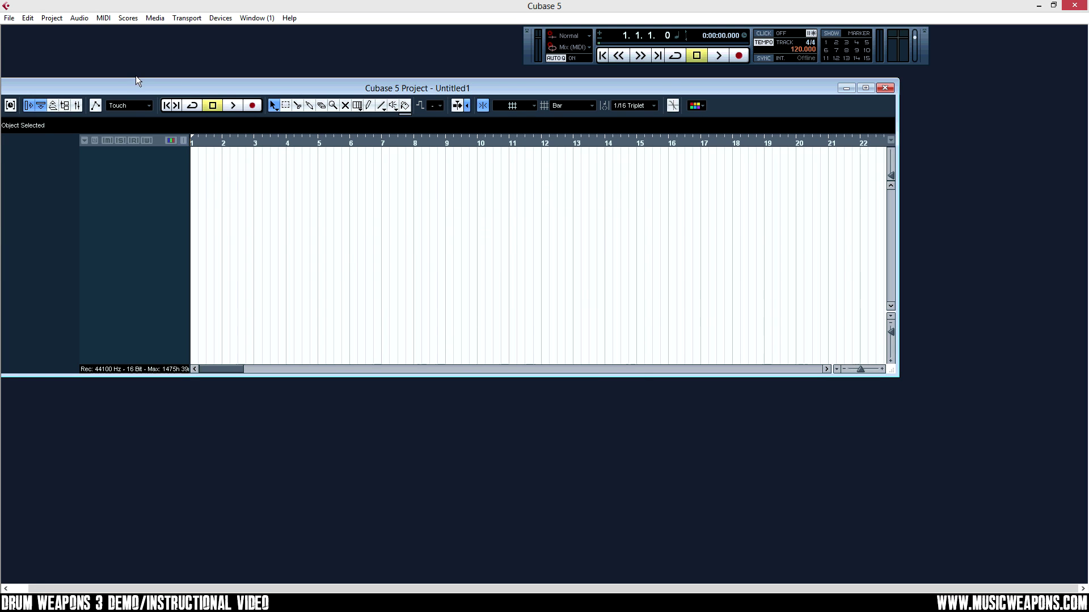
pyautogui.moveTo(136, 85); pyautogui.dragTo(145, 37)
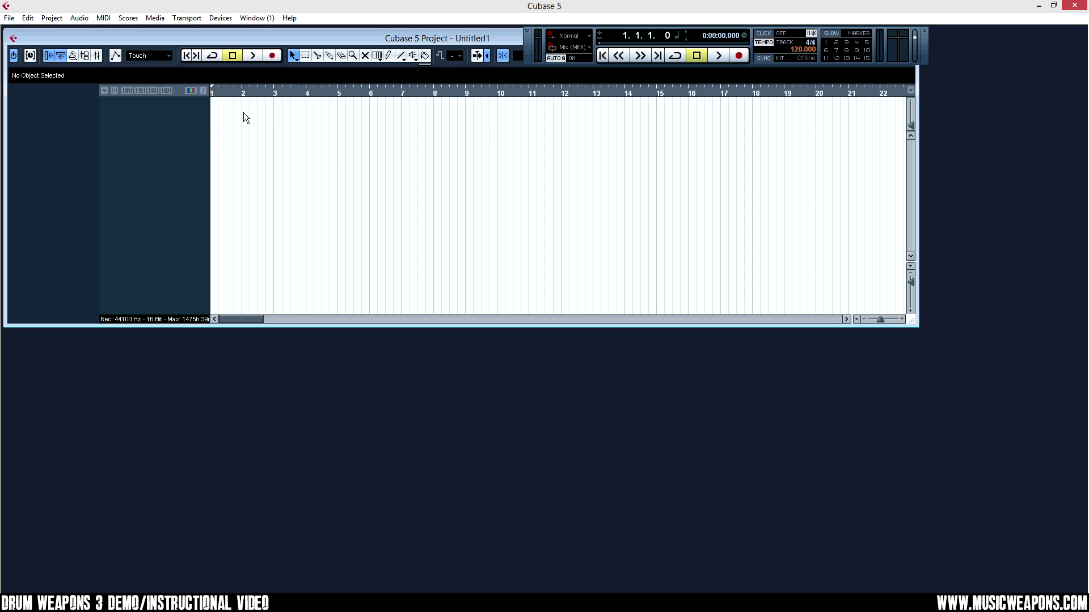
# Step: Look over the available track types, and open the VST Instruments rack for the new project
pyautogui.click(53, 18)
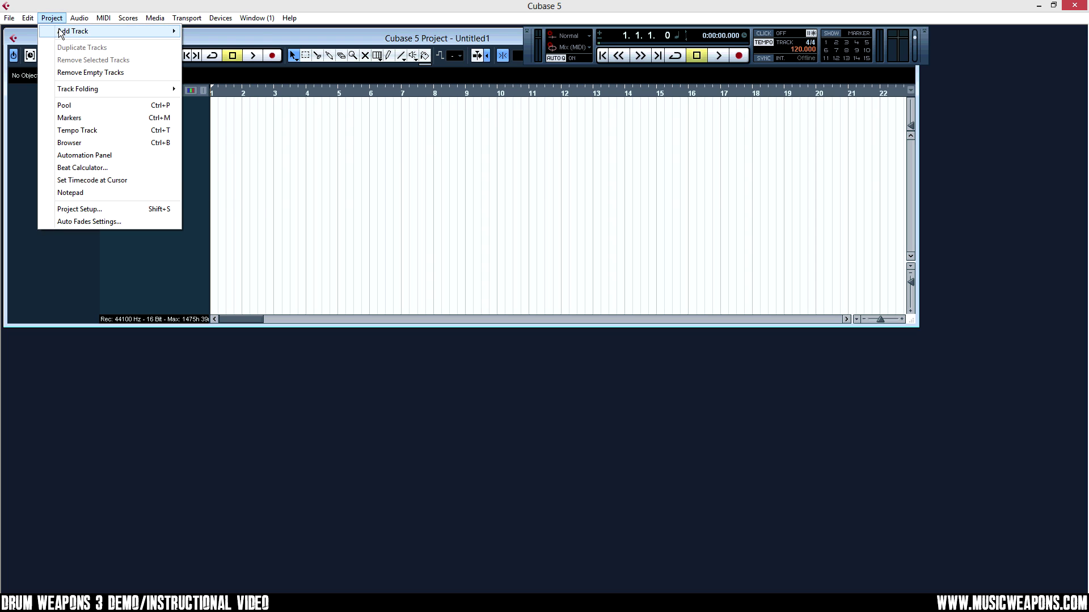
pyautogui.moveTo(85, 34)
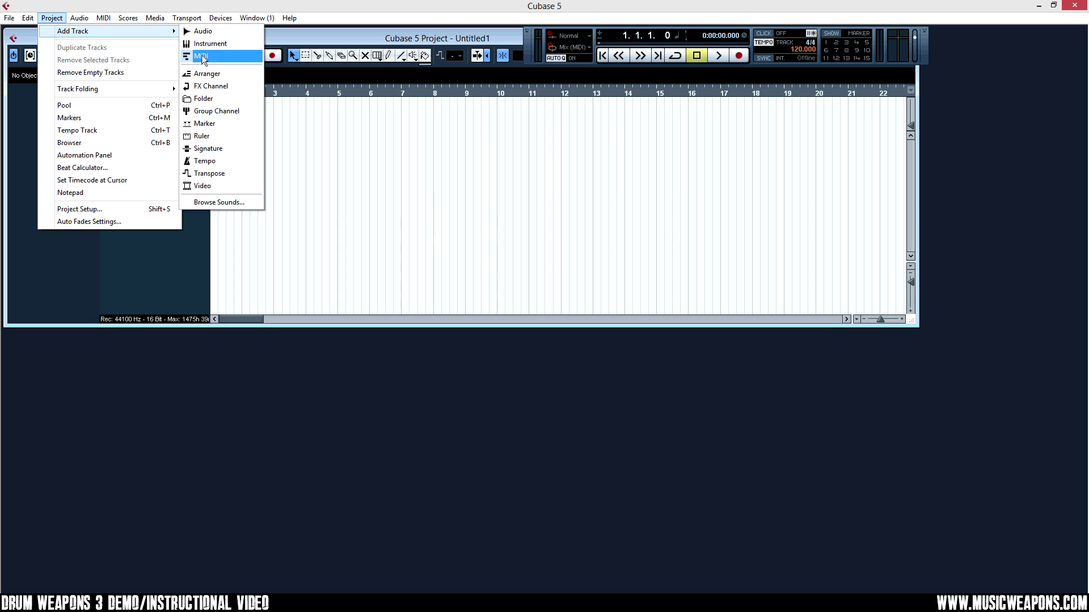
pyautogui.moveTo(216, 22)
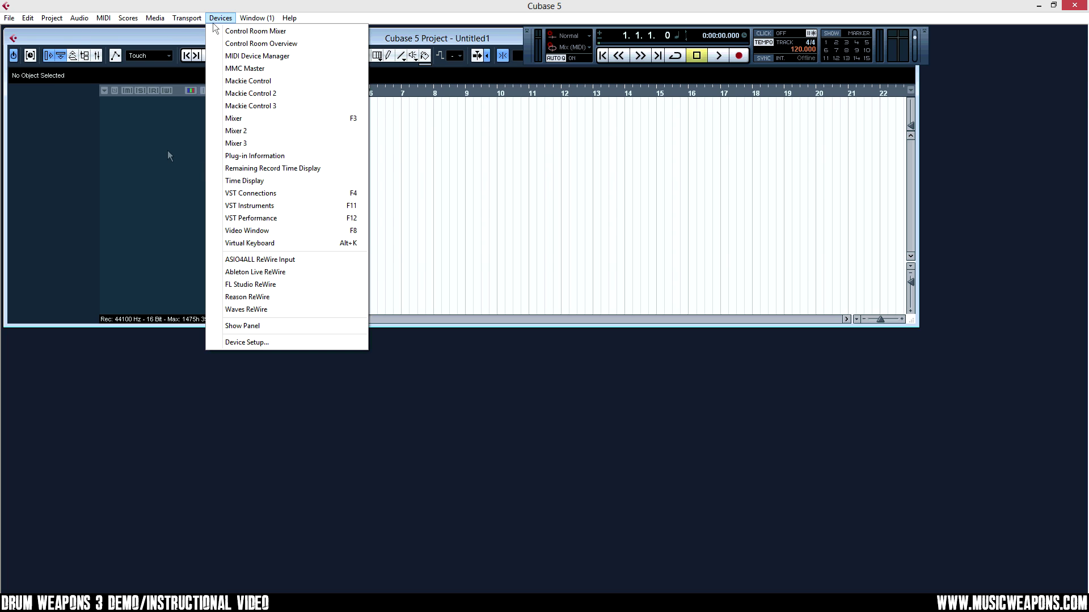
pyautogui.click(215, 21)
pyautogui.click(216, 23)
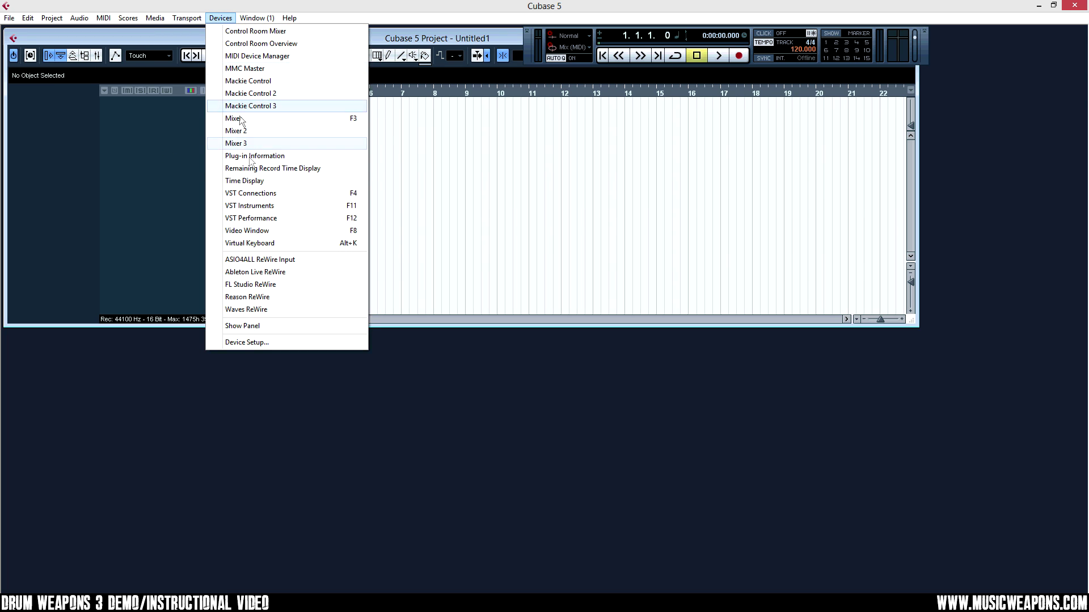
pyautogui.click(257, 208)
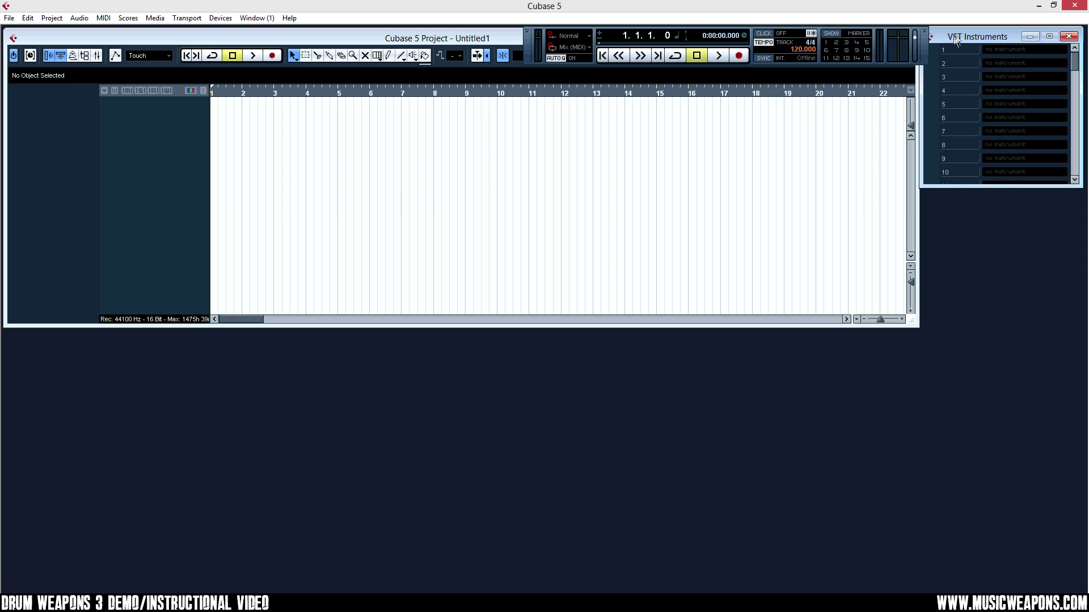
pyautogui.moveTo(1070, 55); pyautogui.dragTo(1080, 22)
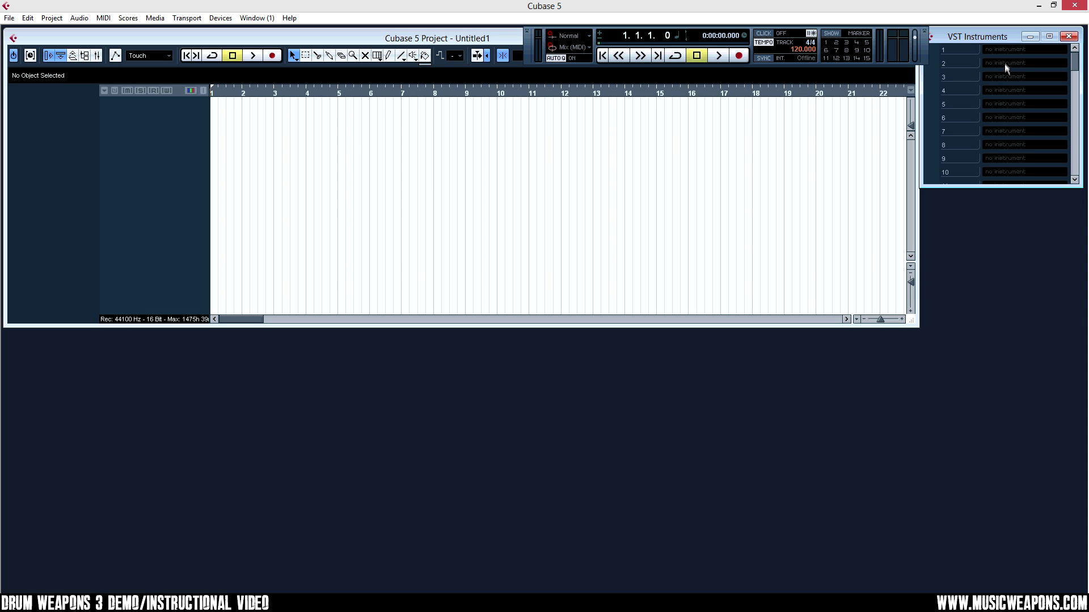
# Step: Load DrumWeapons3 into the second instrument slot, create its assigned MIDI track, and open the mixer
pyautogui.click(1002, 62)
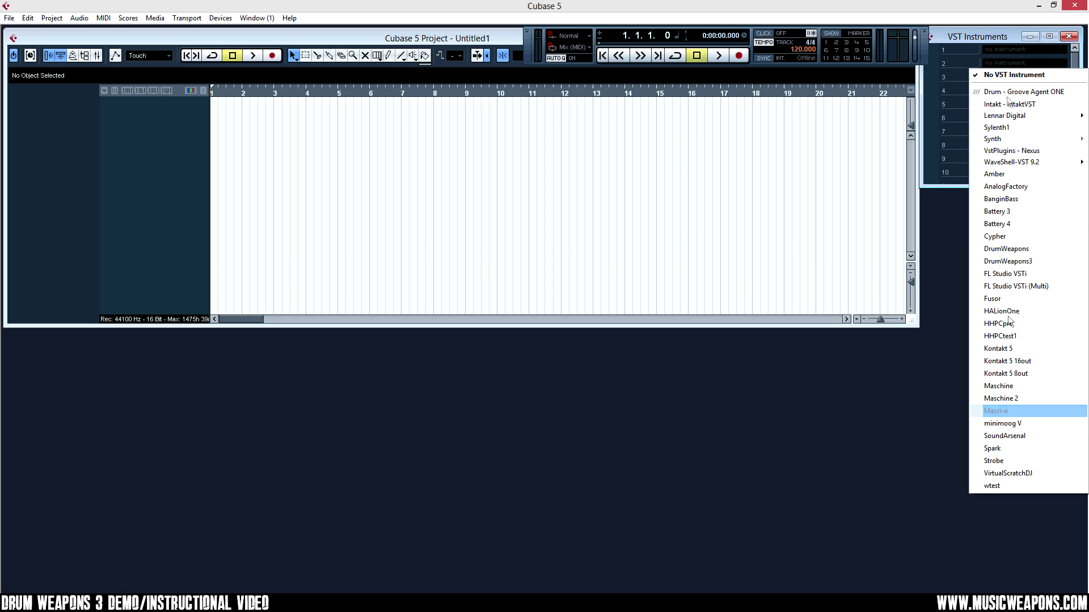
pyautogui.click(1006, 262)
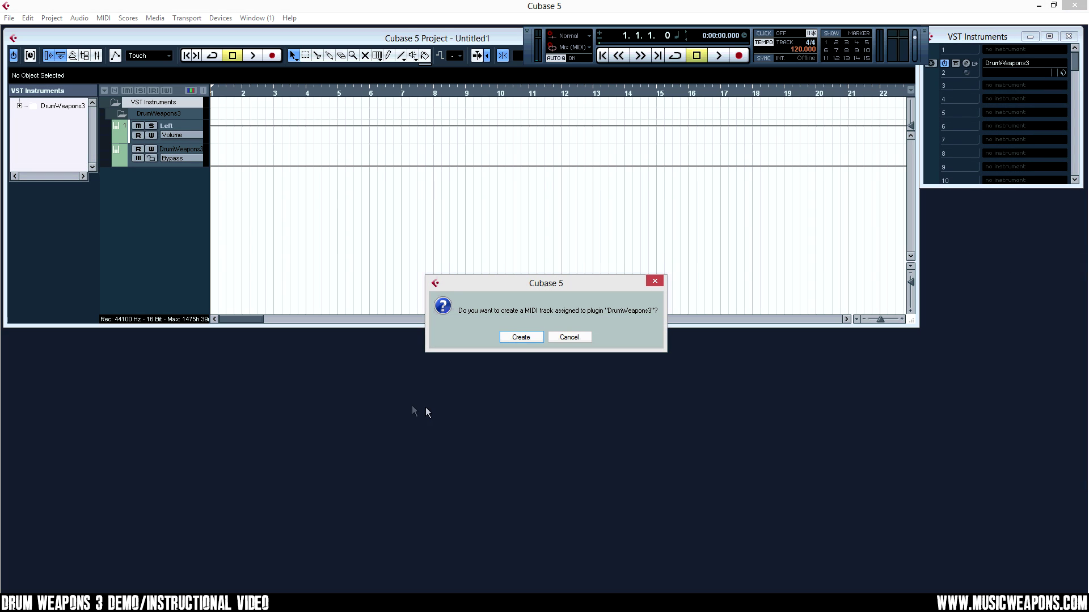
pyautogui.click(521, 337)
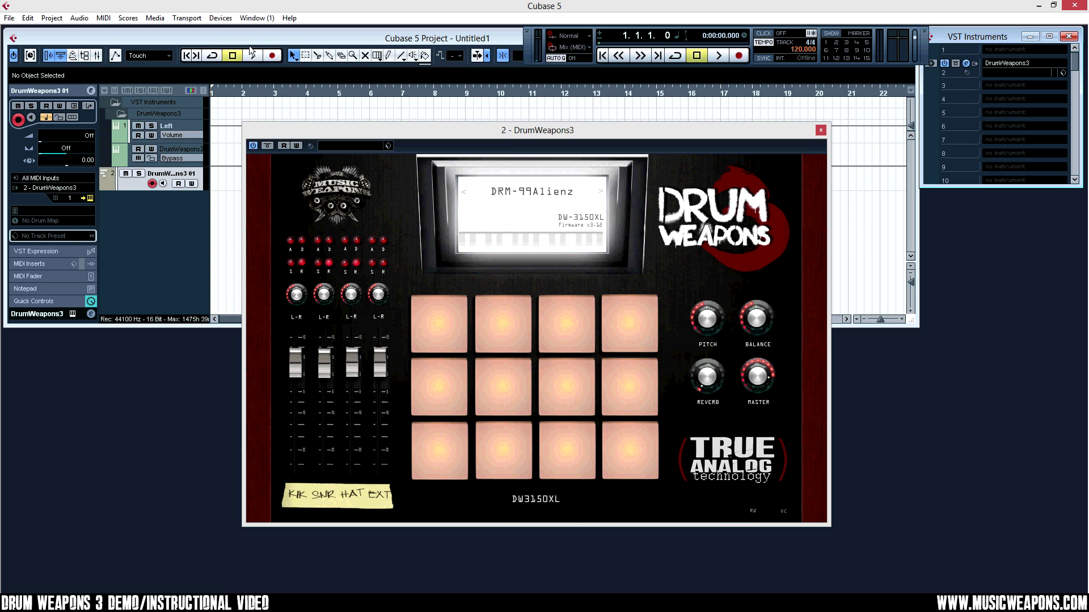
pyautogui.click(220, 17)
pyautogui.click(244, 118)
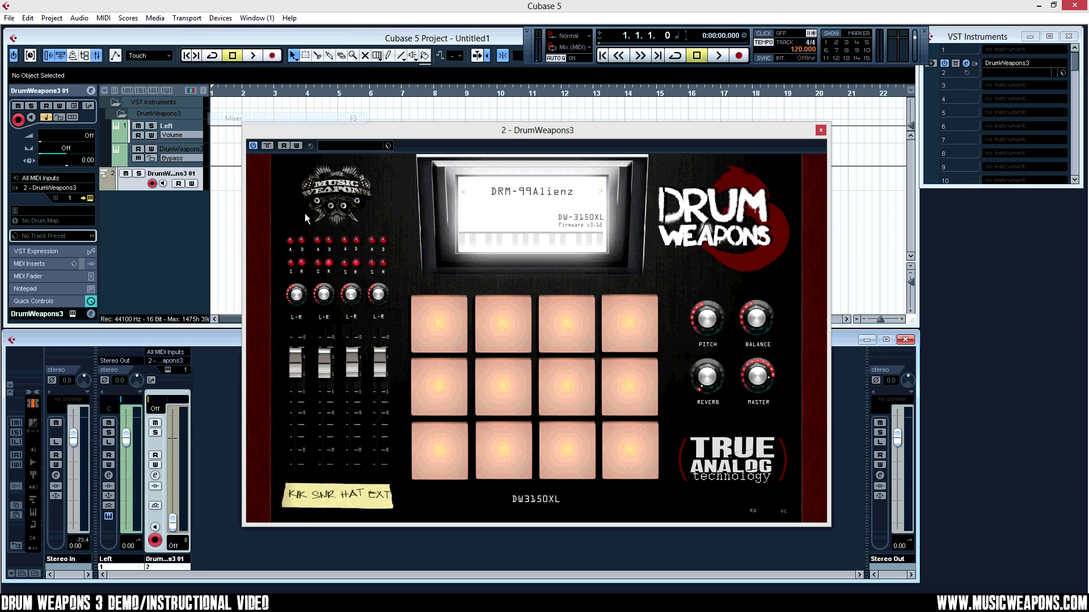
# Step: Play pads in the lowest row of DrumWeapons3 and look over the MIDI input choices of its track
pyautogui.click(452, 453)
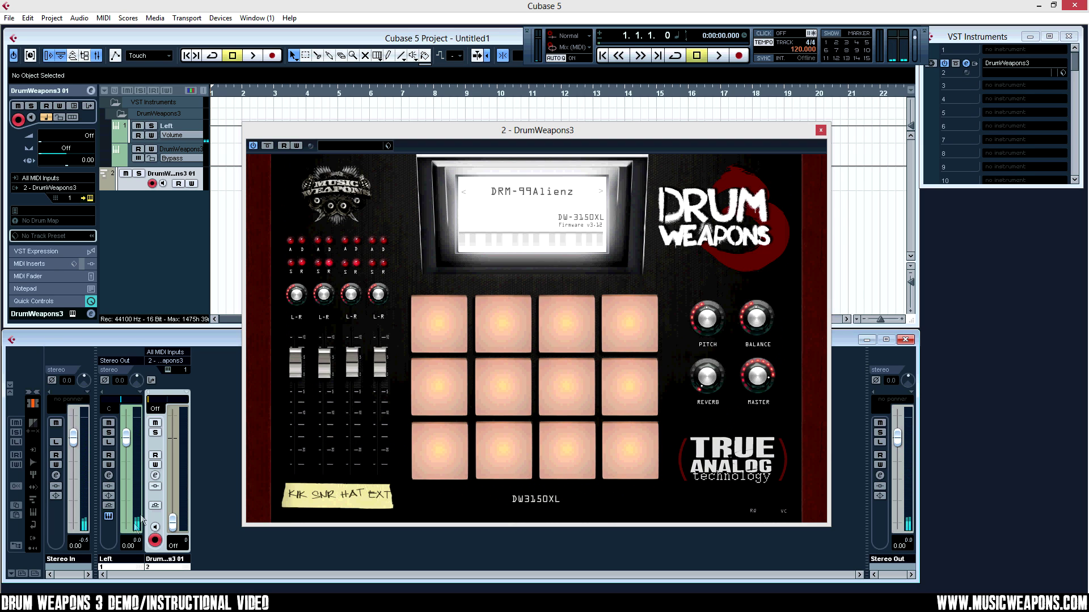
pyautogui.click(491, 456)
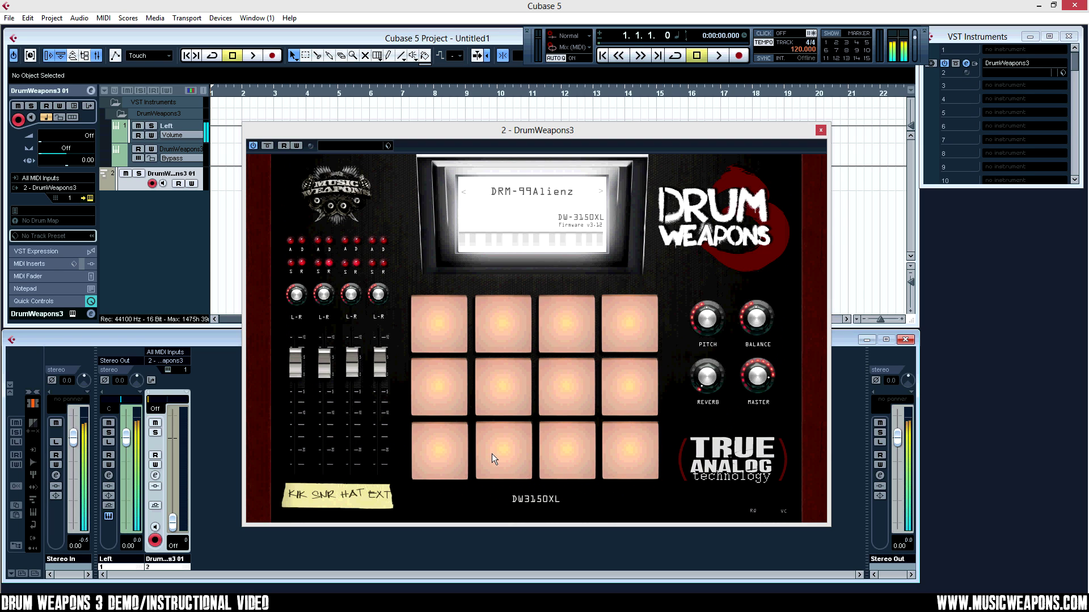
pyautogui.click(616, 445)
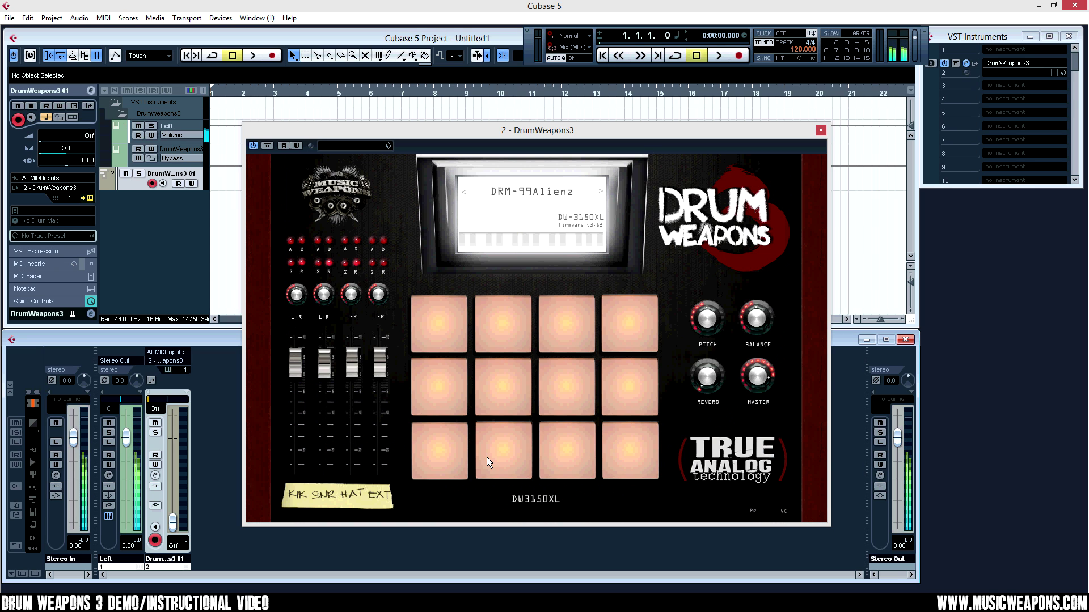
pyautogui.click(51, 178)
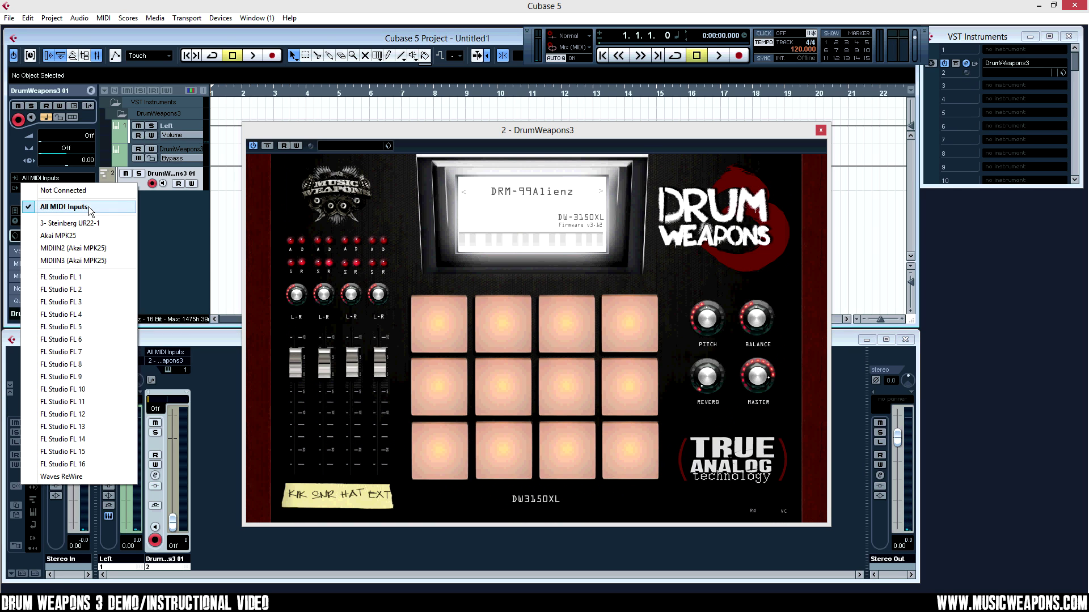
pyautogui.click(167, 243)
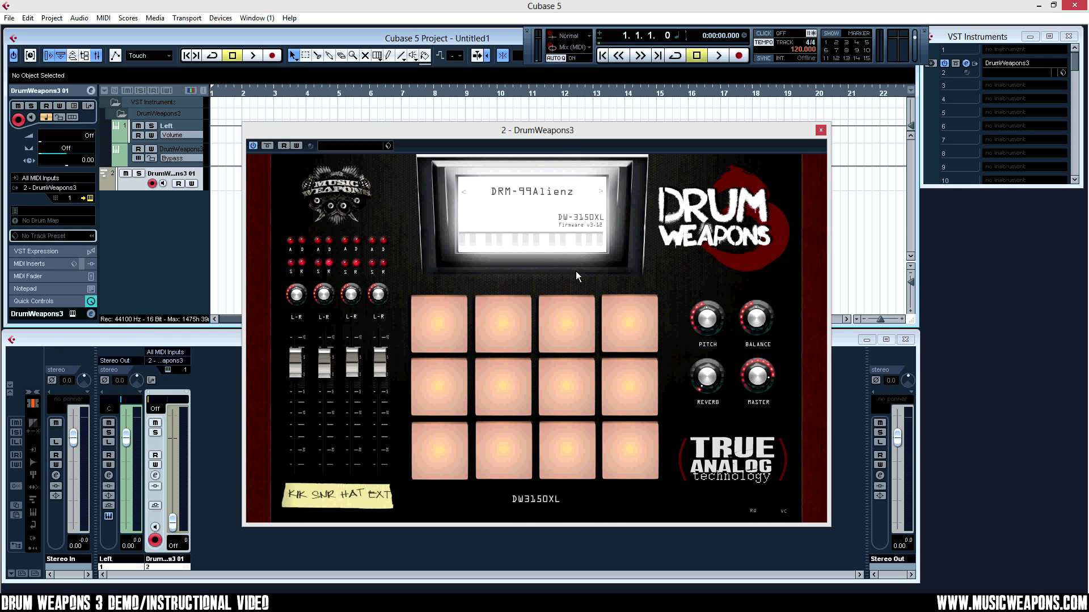
# Step: Load the PDR-Nibbler kit in DrumWeapons3 and play the first two pads of the lowest row
pyautogui.click(540, 195)
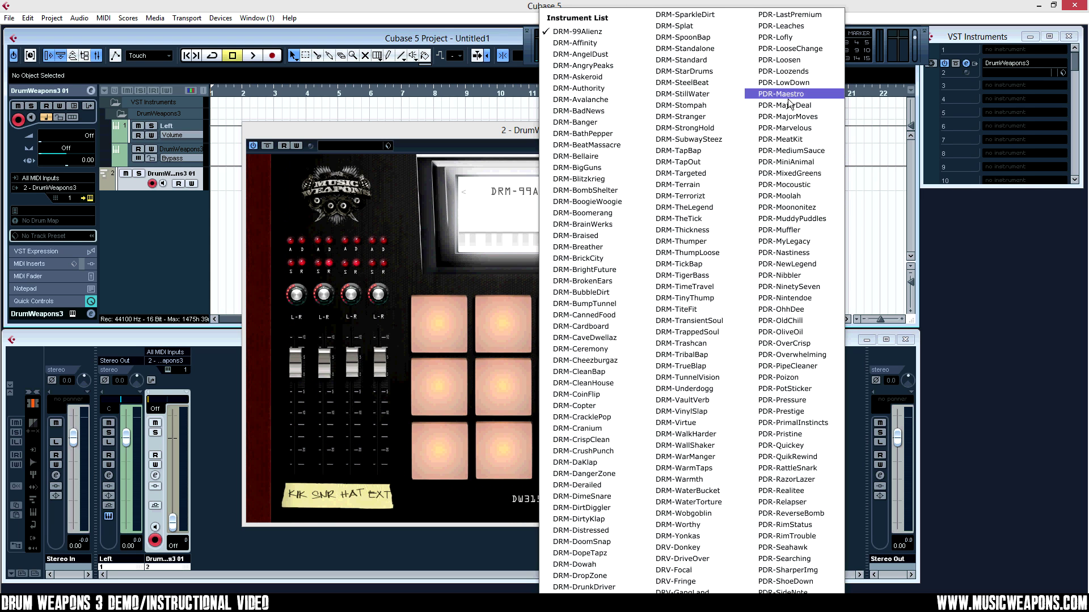
pyautogui.click(804, 275)
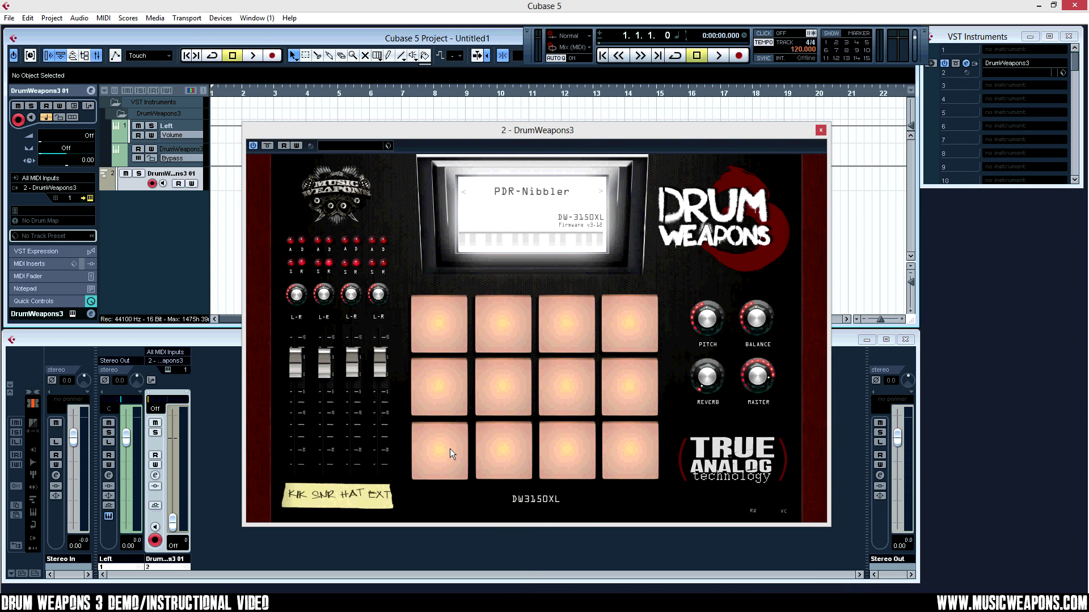
pyautogui.click(450, 450)
pyautogui.click(486, 447)
# Step: Activate two additional Right [Stereo] outputs for DrumWeapons3
pyautogui.click(981, 60)
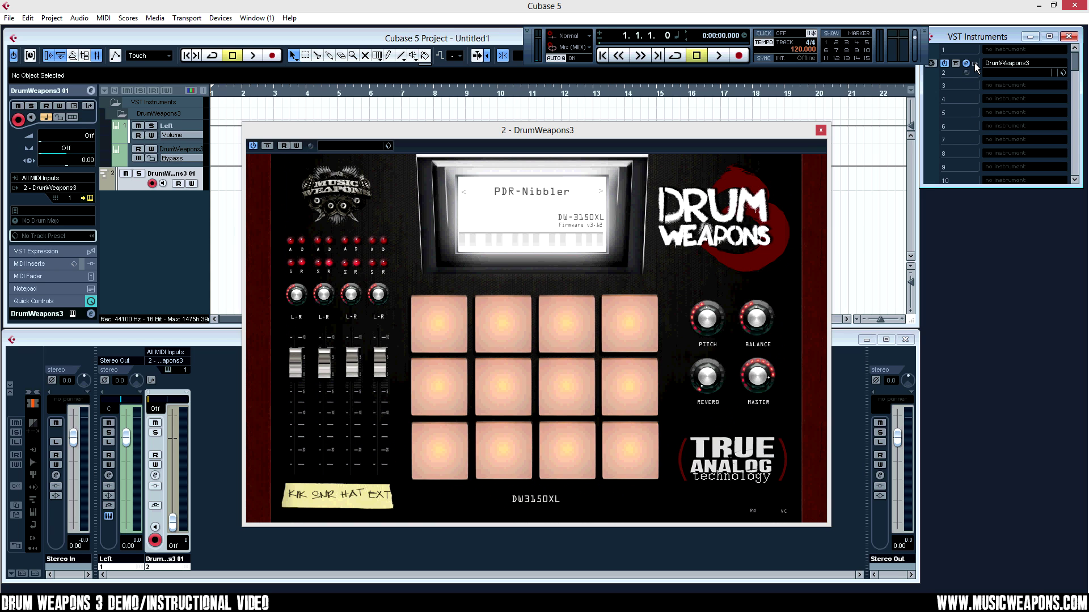
pyautogui.click(975, 66)
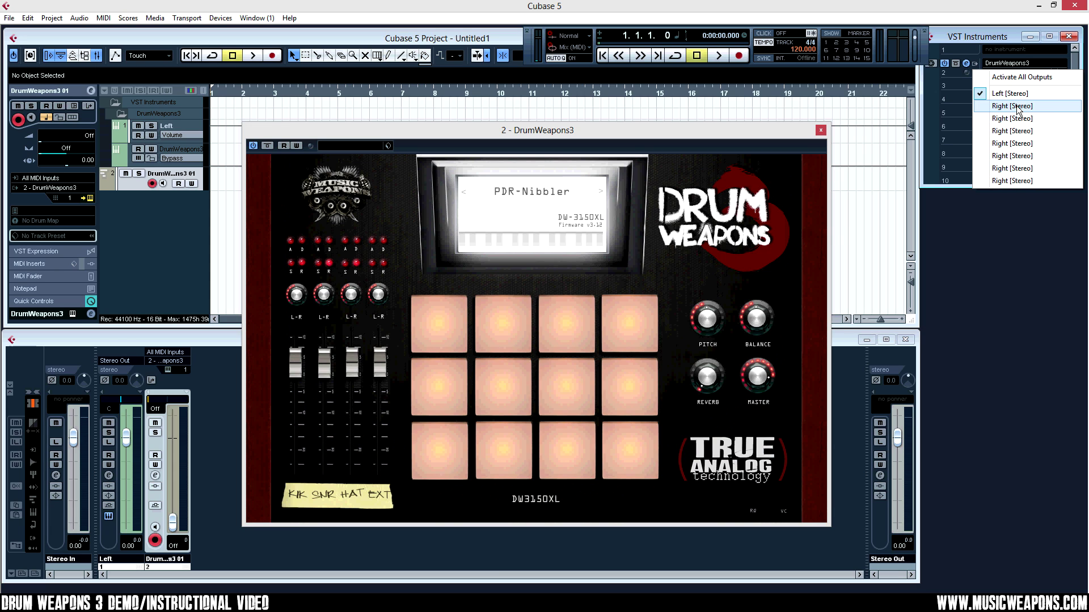
pyautogui.click(1018, 109)
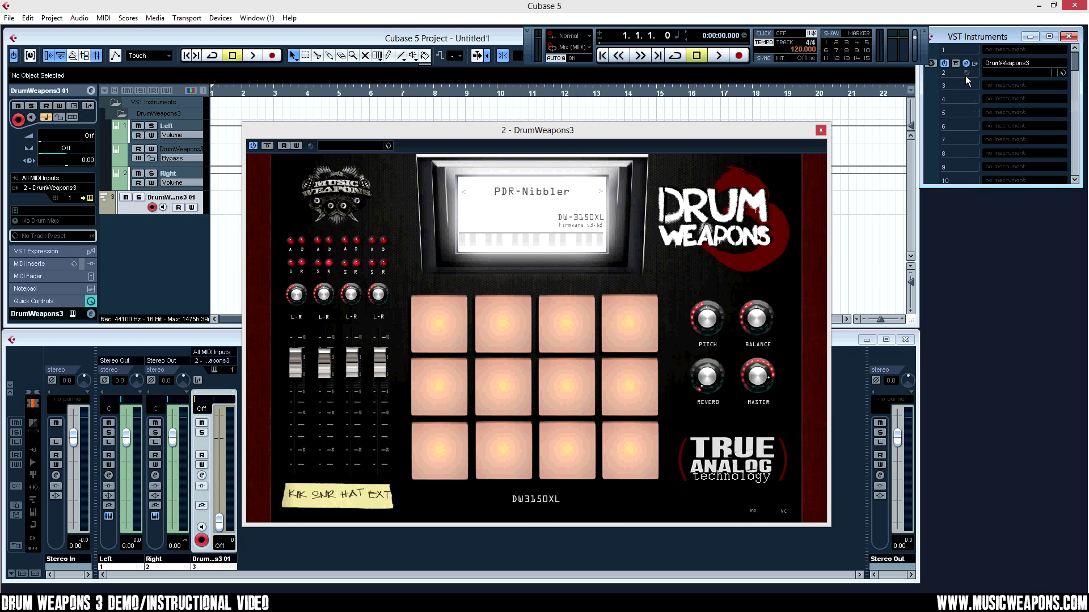
pyautogui.click(975, 64)
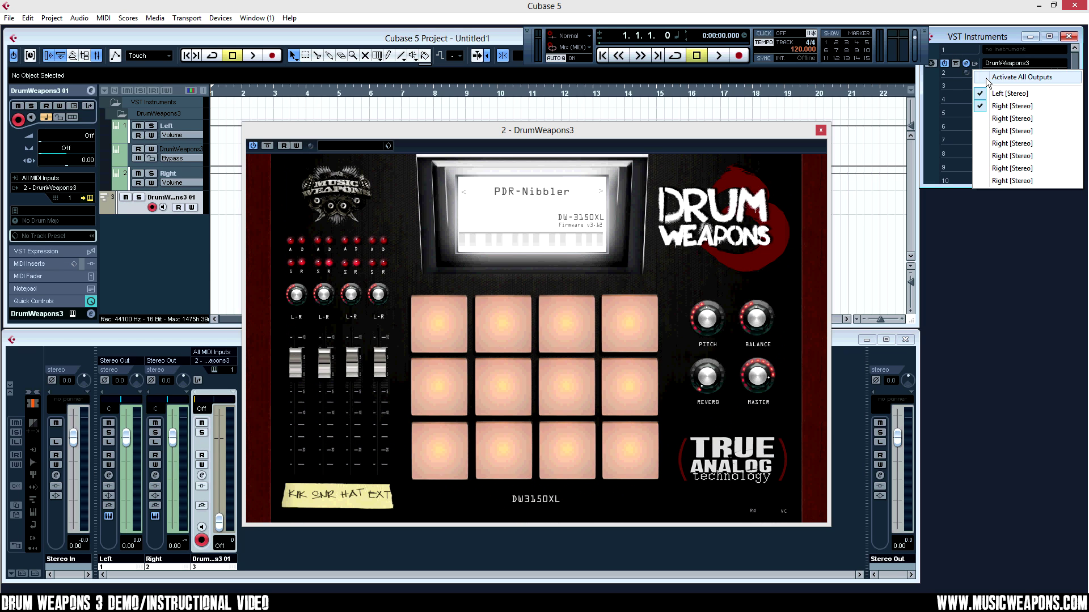
pyautogui.click(1001, 120)
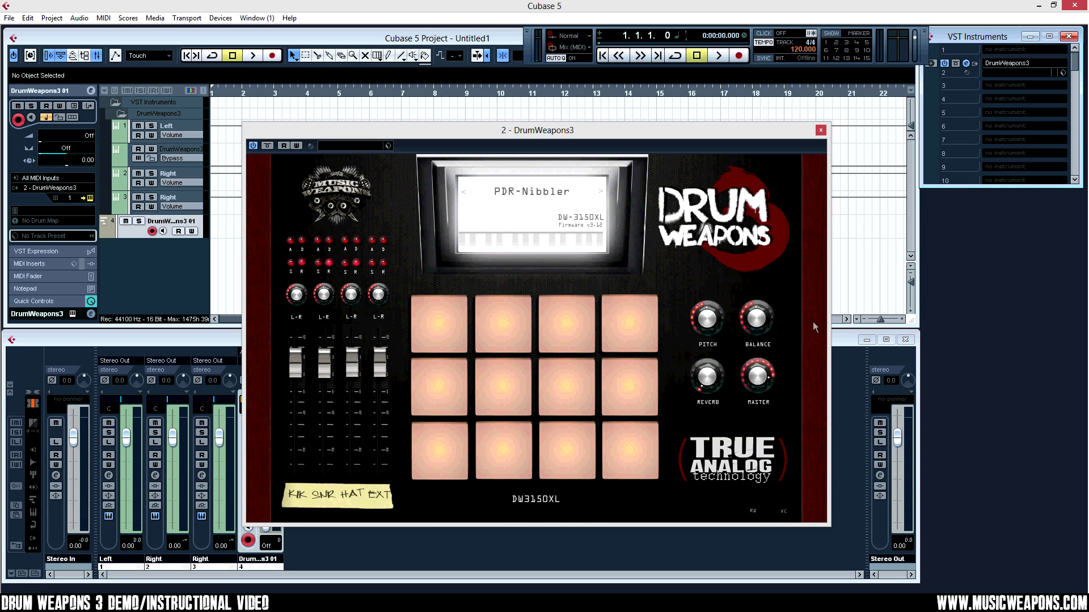
pyautogui.click(974, 63)
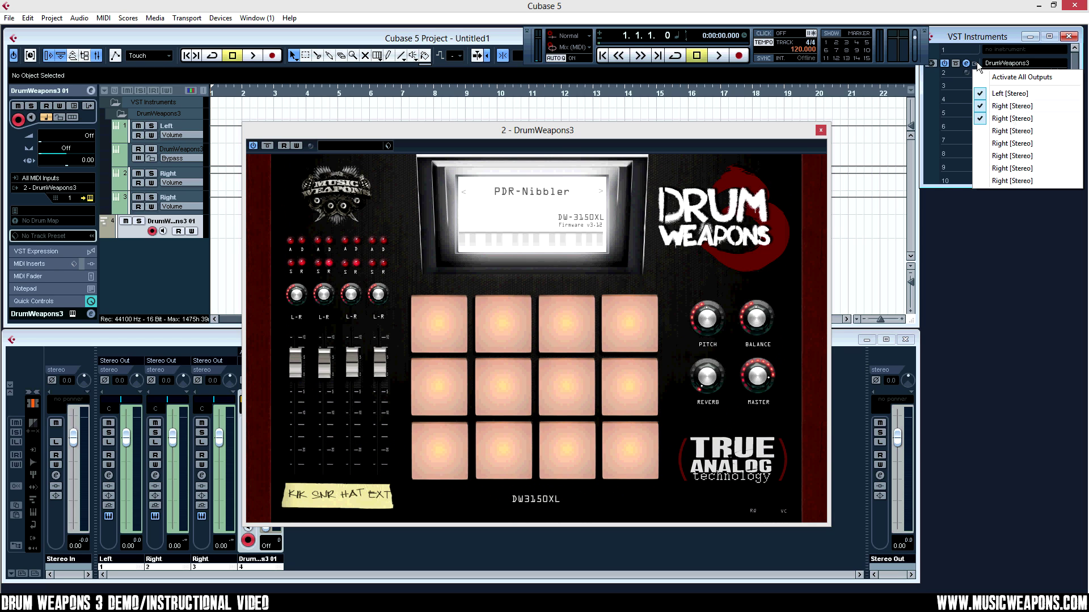
pyautogui.click(737, 141)
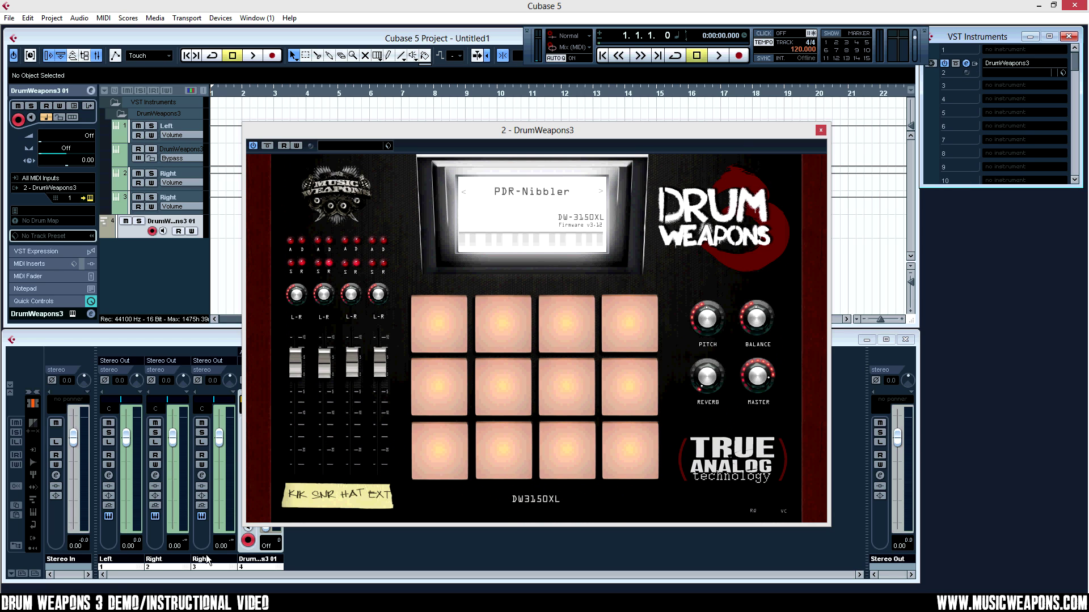
# Step: Play the first three pads of the lowest row to check which mixer channel each one uses
pyautogui.click(437, 451)
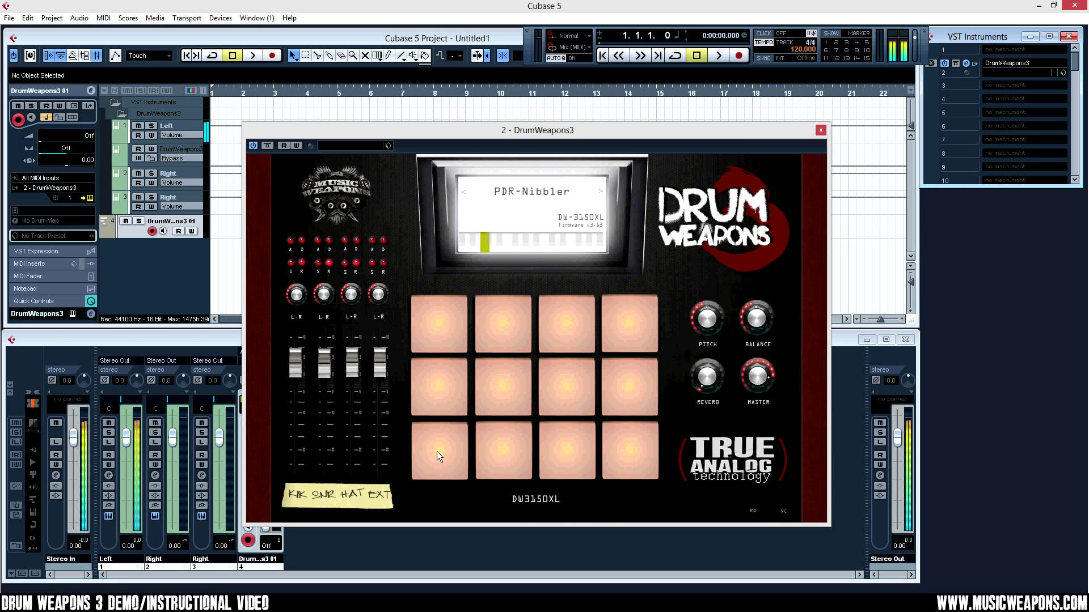
pyautogui.click(515, 454)
pyautogui.click(558, 451)
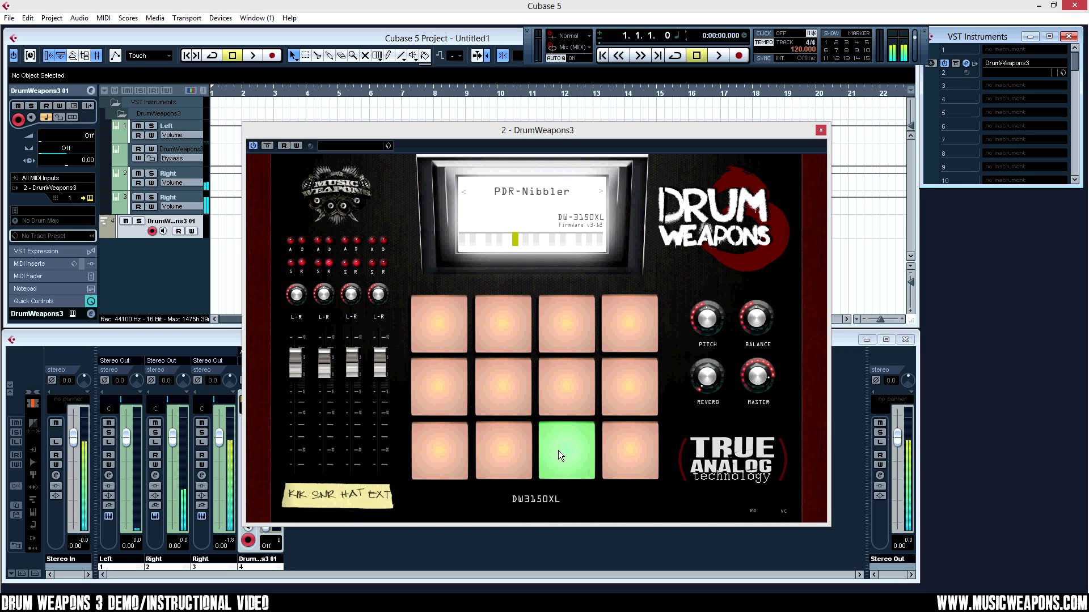
# Step: Rename the three DrumWeapons3 output channels in the mixer as kik, snr and hat
pyautogui.doubleClick(116, 563)
pyautogui.write('kik')
pyautogui.press('Return')
pyautogui.doubleClick(163, 562)
pyautogui.write('snr')
pyautogui.press('Return')
pyautogui.doubleClick(203, 560)
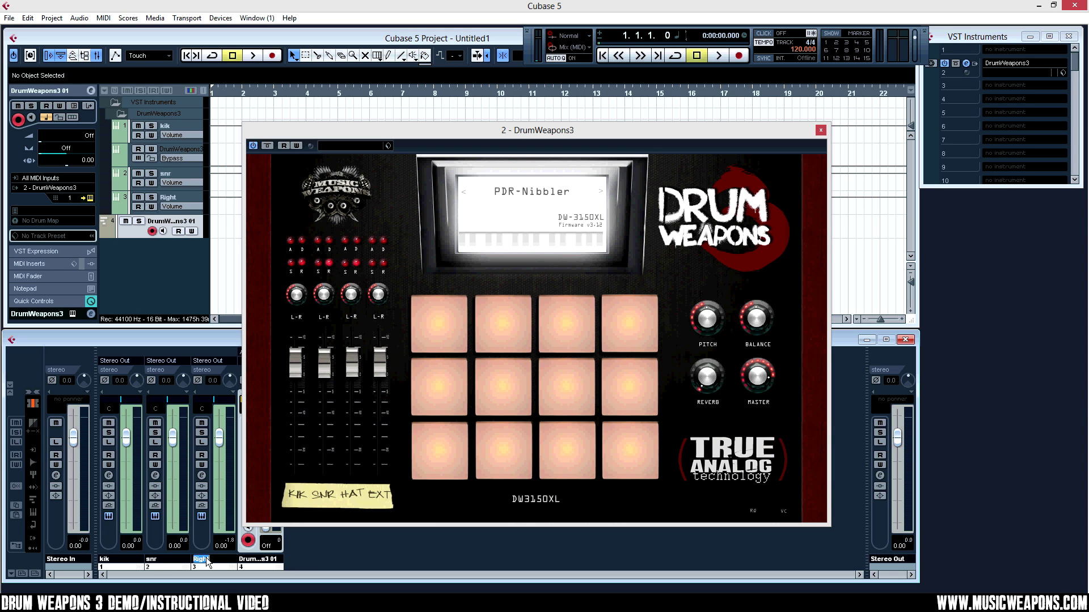
pyautogui.write('hat')
pyautogui.press('Return')
# Step: Hide the MIDI channel in the mixer with the instrument window moved aside, and test the first three pads of the lowest row
pyautogui.moveTo(502, 134); pyautogui.dragTo(570, 131)
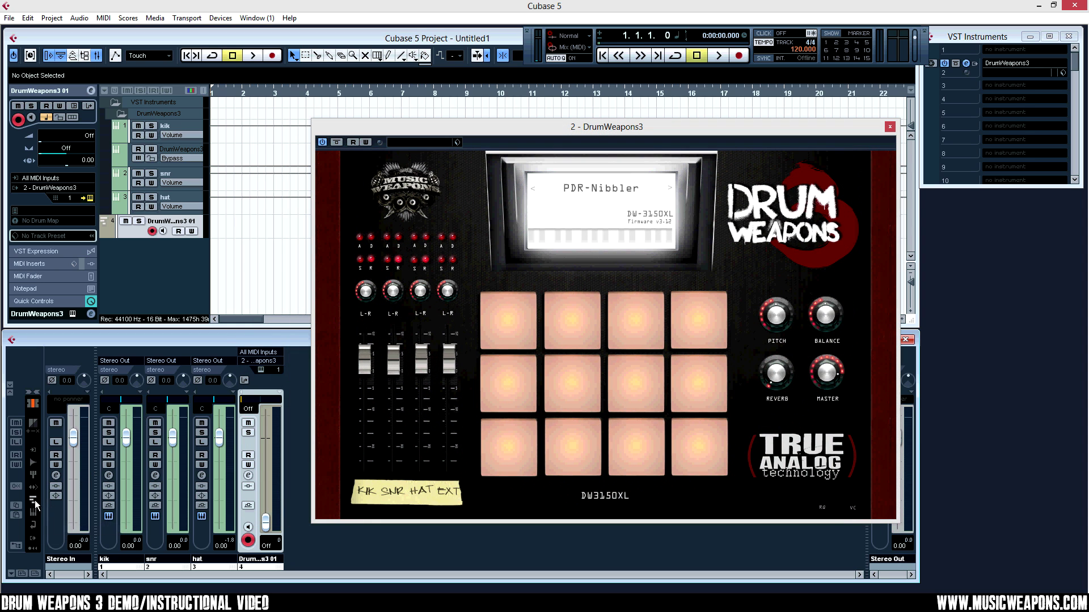
pyautogui.click(525, 443)
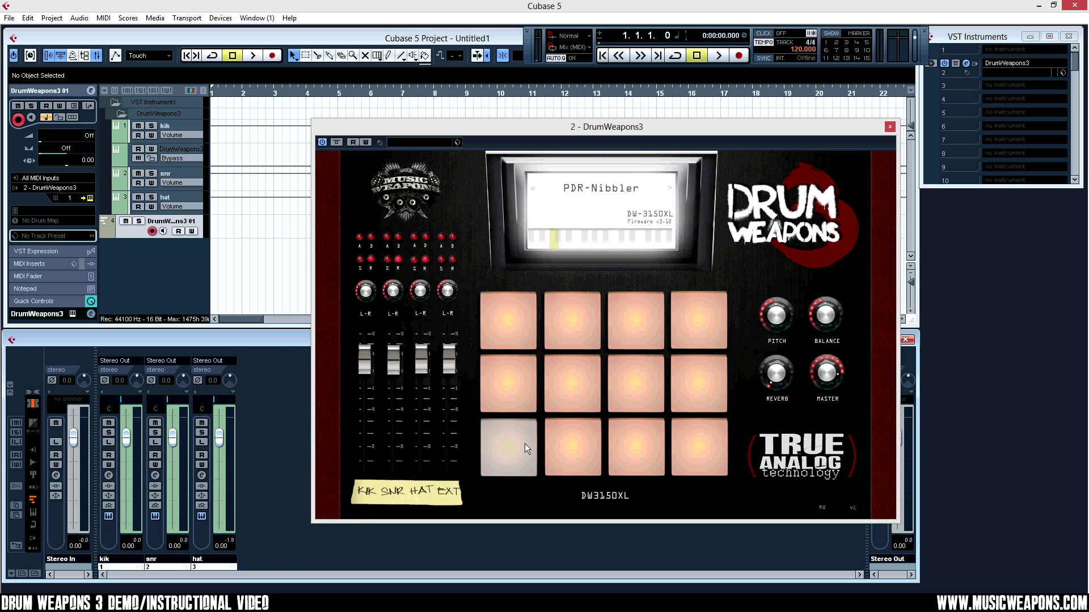
pyautogui.click(549, 443)
pyautogui.click(645, 444)
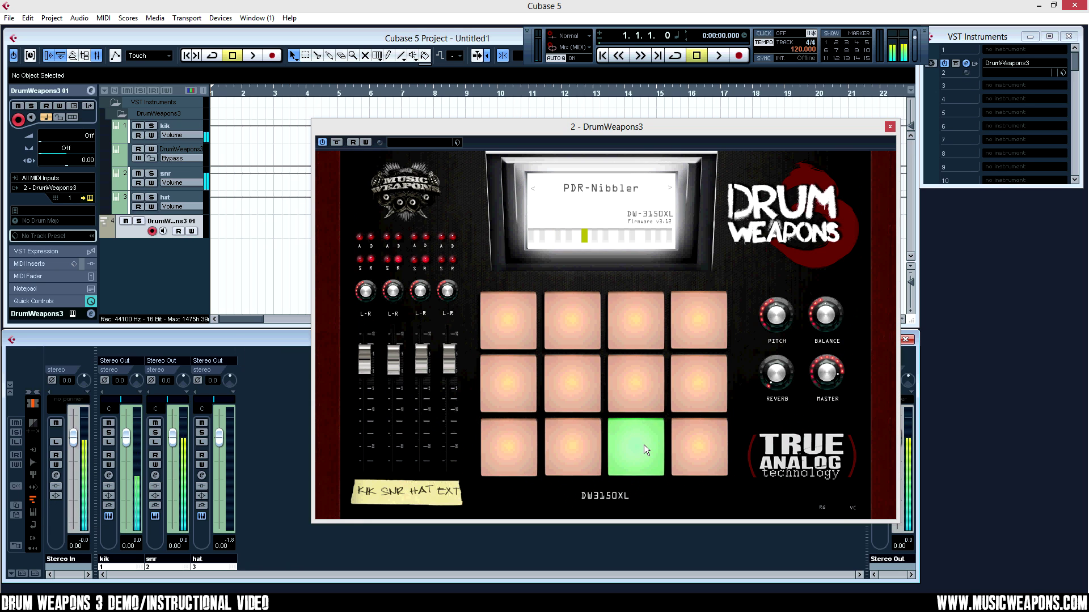
# Step: Add one stereo group channel track from the mixer
pyautogui.rightClick(263, 434)
pyautogui.moveTo(314, 341)
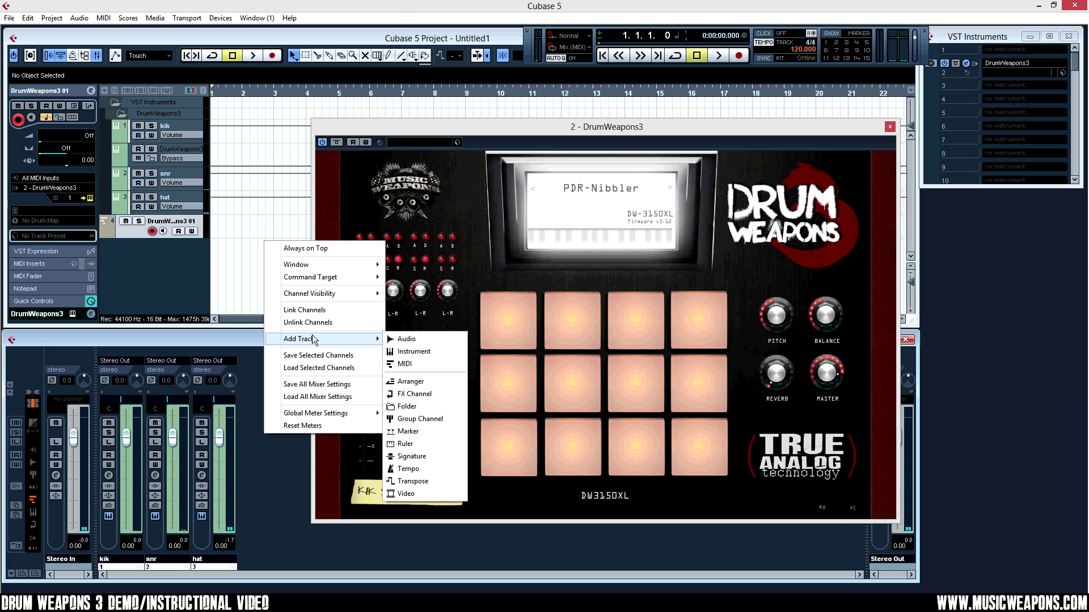
pyautogui.click(443, 420)
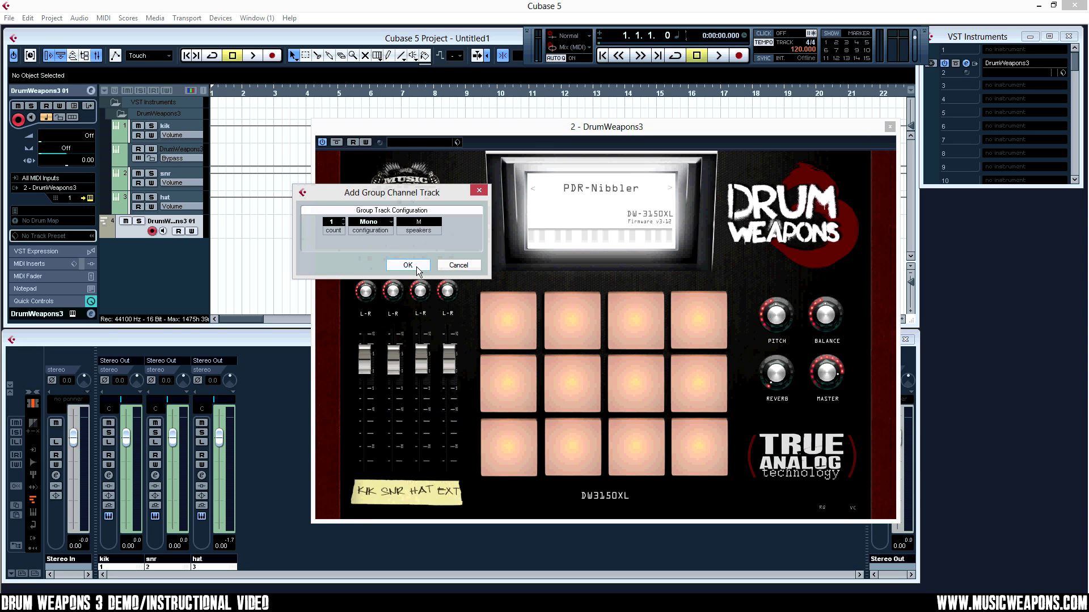
pyautogui.click(369, 222)
pyautogui.click(376, 247)
pyautogui.click(422, 270)
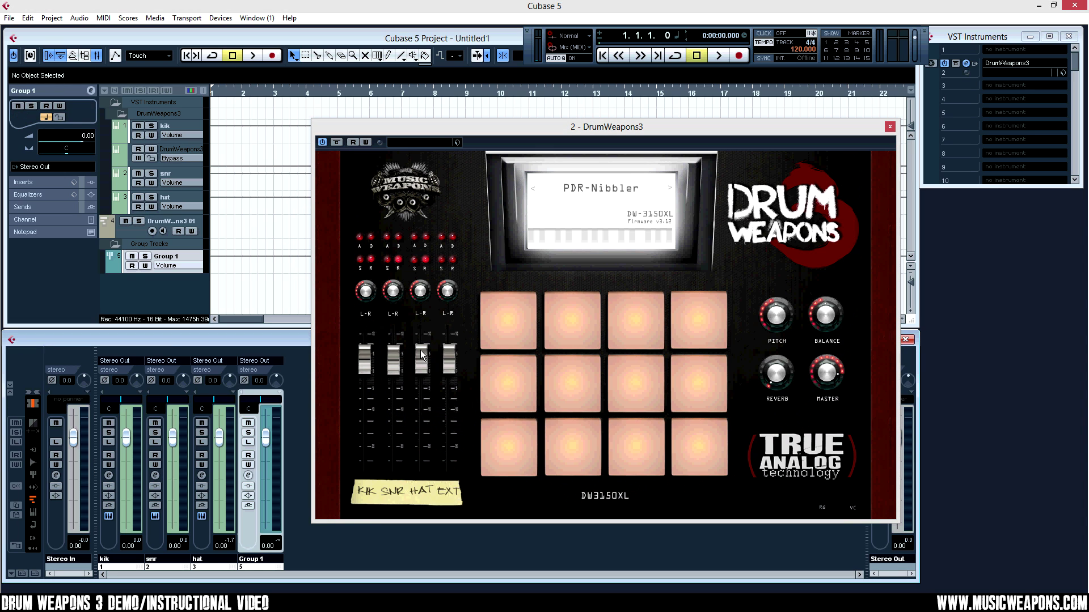
# Step: Route the outputs of the kik, snr and hat channels to Group 1
pyautogui.click(116, 362)
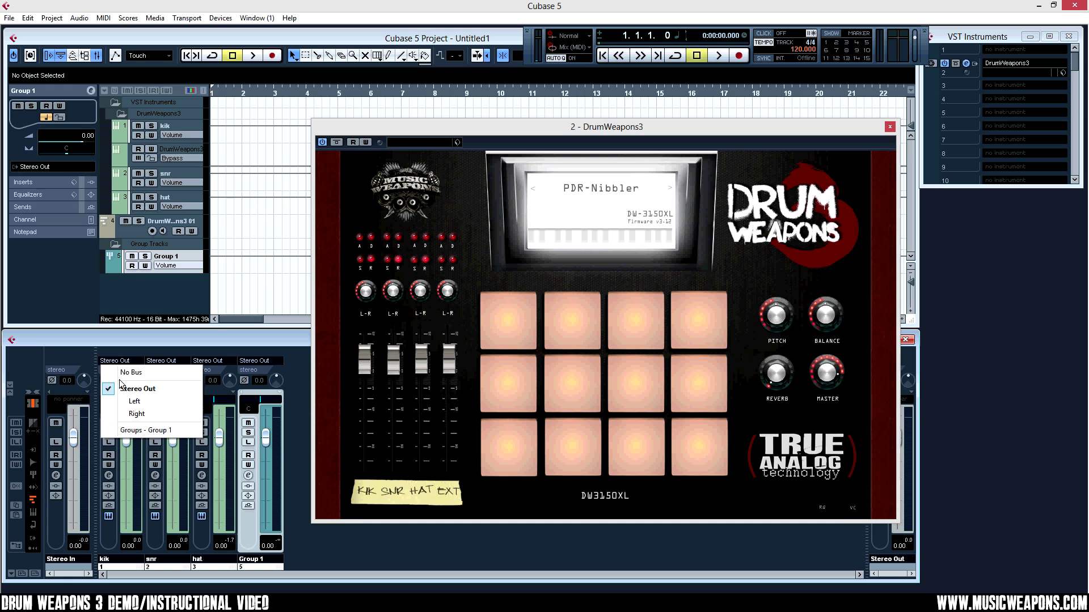
pyautogui.click(136, 430)
pyautogui.click(161, 361)
pyautogui.click(181, 430)
pyautogui.click(207, 360)
pyautogui.click(226, 430)
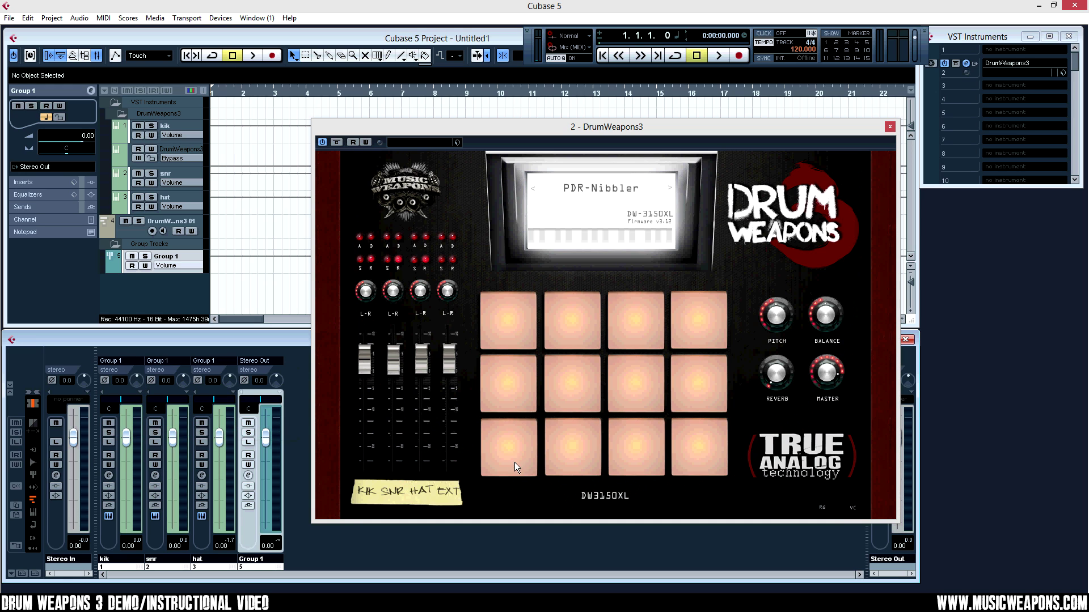
# Step: Play the first three pads of the lowest row to check their signal through Group 1
pyautogui.click(492, 454)
pyautogui.click(566, 451)
pyautogui.click(644, 447)
pyautogui.click(525, 442)
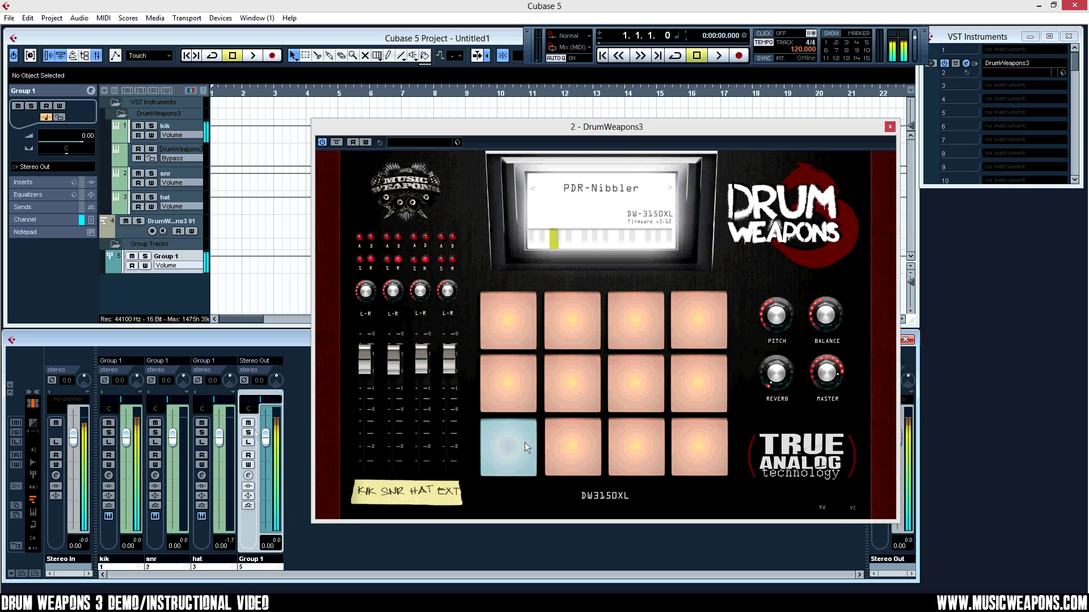
# Step: Look over the channel settings of Group 1
pyautogui.click(247, 475)
pyautogui.moveTo(273, 225); pyautogui.dragTo(152, 226)
pyautogui.moveTo(279, 227); pyautogui.dragTo(6, 273)
pyautogui.click(278, 268)
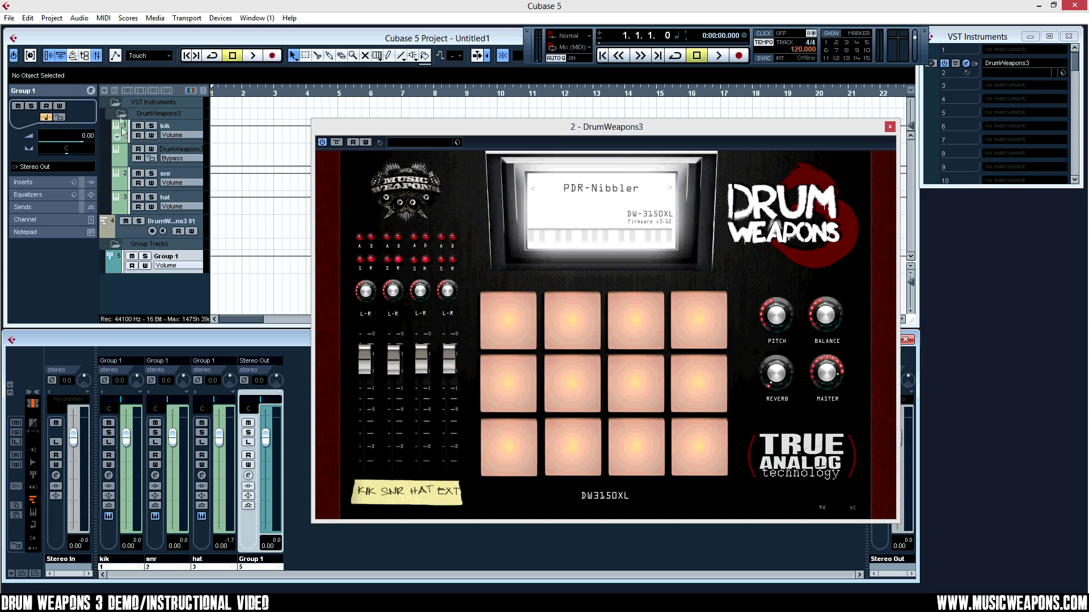
# Step: Collapse the VST Instruments folder in the track list and set the locators from bar 1 to bar 10 for an audio mixdown
pyautogui.click(115, 105)
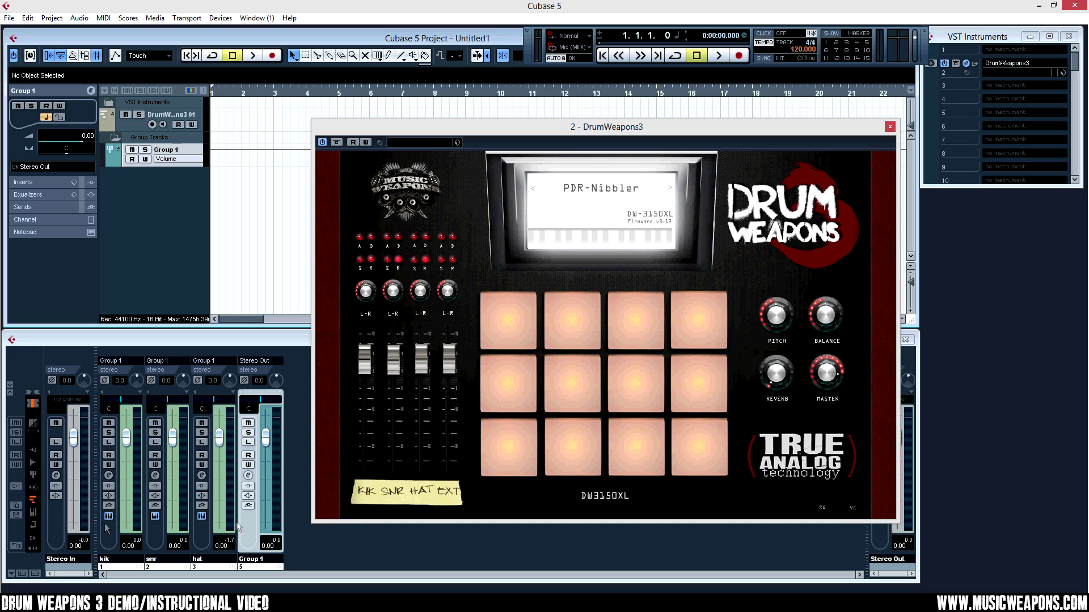
pyautogui.click(13, 19)
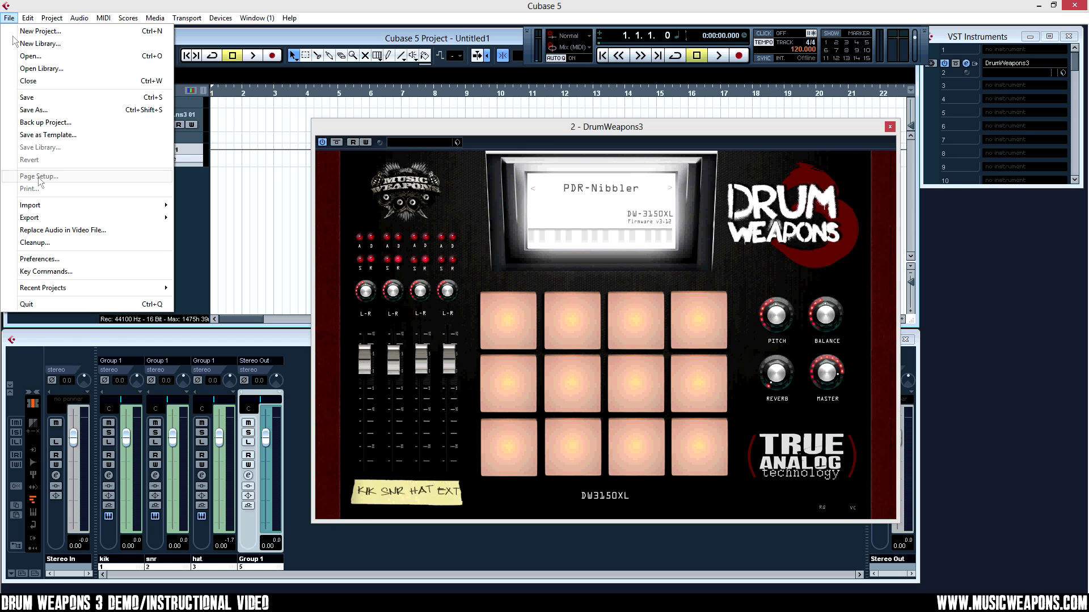
pyautogui.moveTo(41, 218)
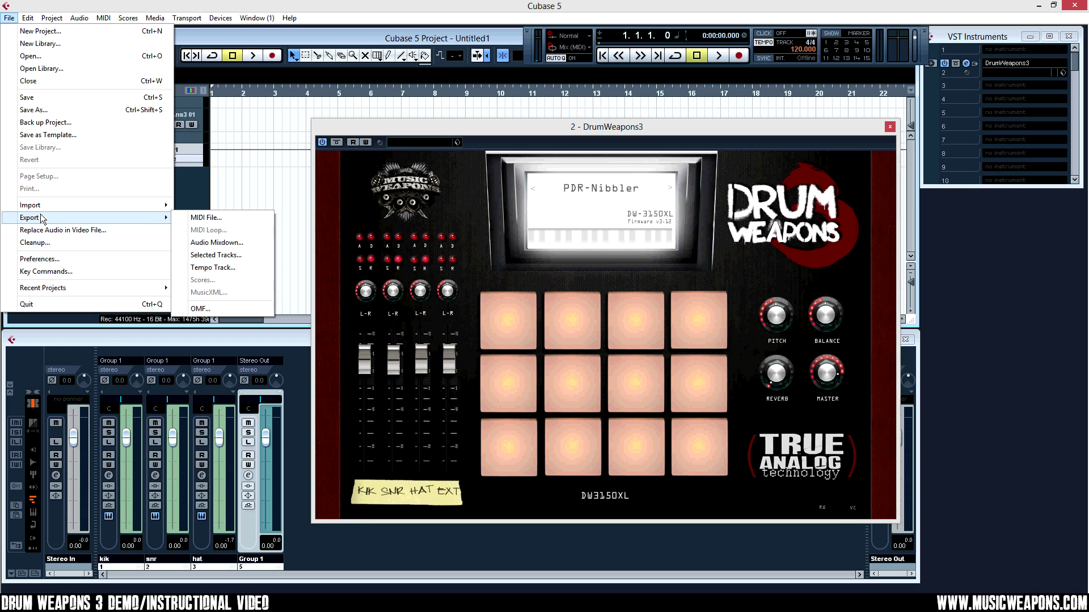
pyautogui.click(235, 242)
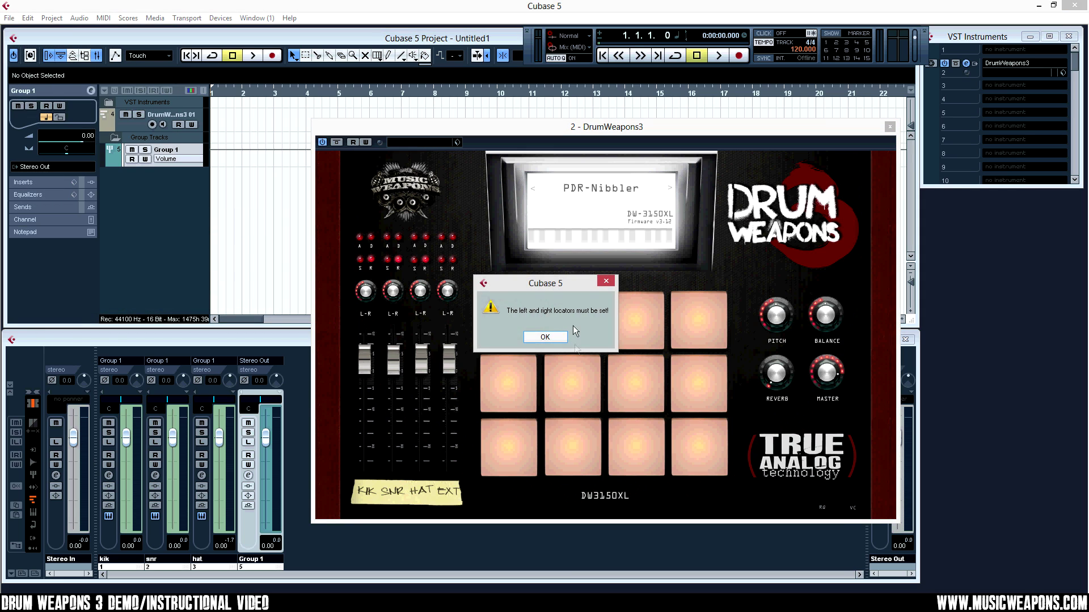
pyautogui.click(545, 337)
pyautogui.moveTo(213, 91); pyautogui.dragTo(497, 91)
# Step: Set up an audio mixdown with channel batch export for the kik, snr and hat channels, and close the dialog without exporting
pyautogui.click(9, 18)
pyautogui.moveTo(49, 220)
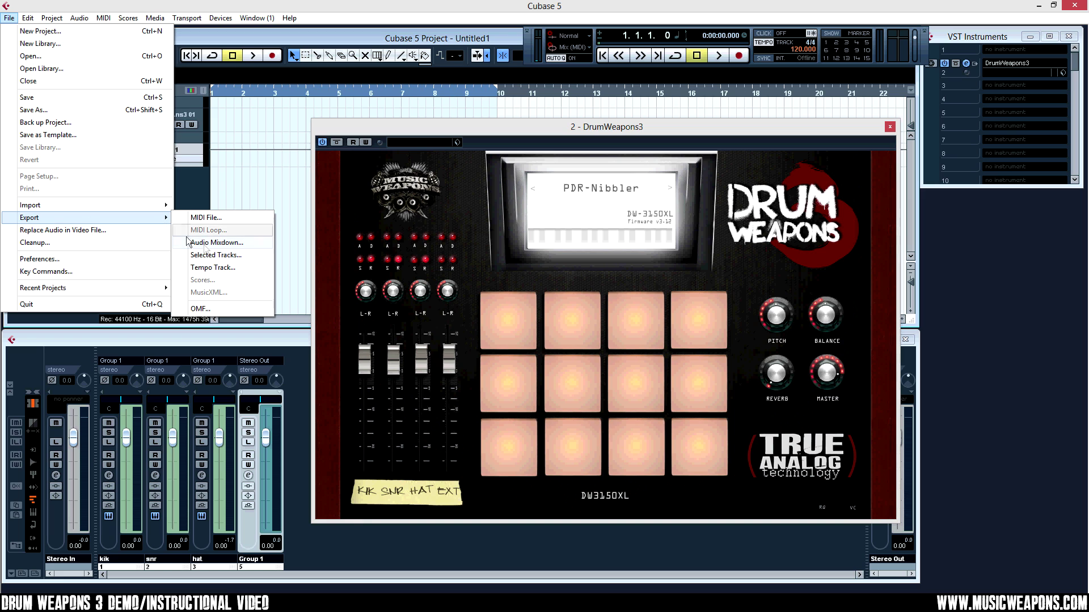
pyautogui.click(216, 243)
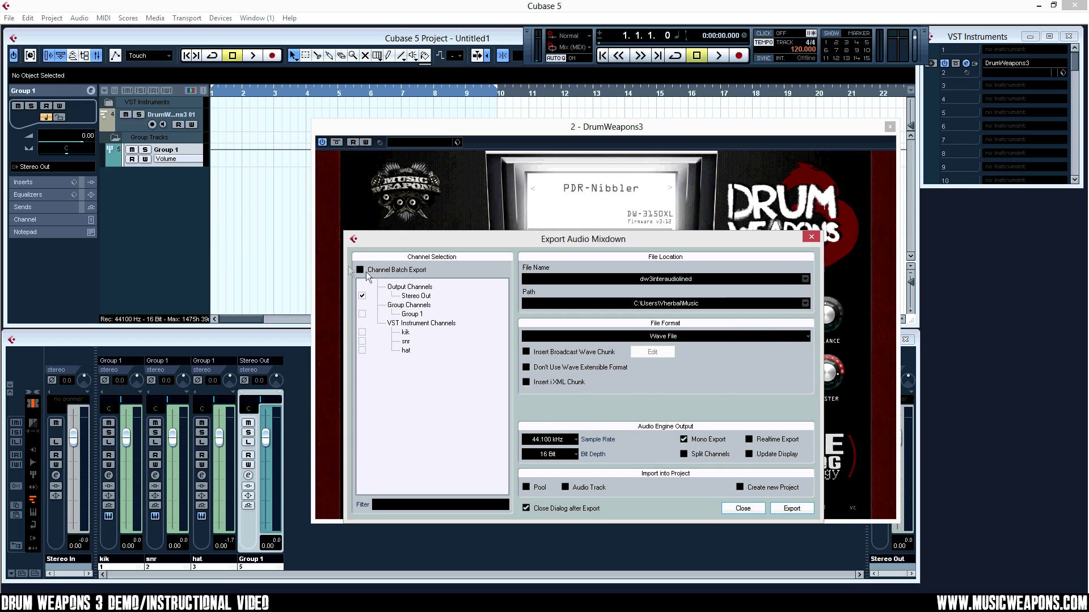
pyautogui.click(359, 270)
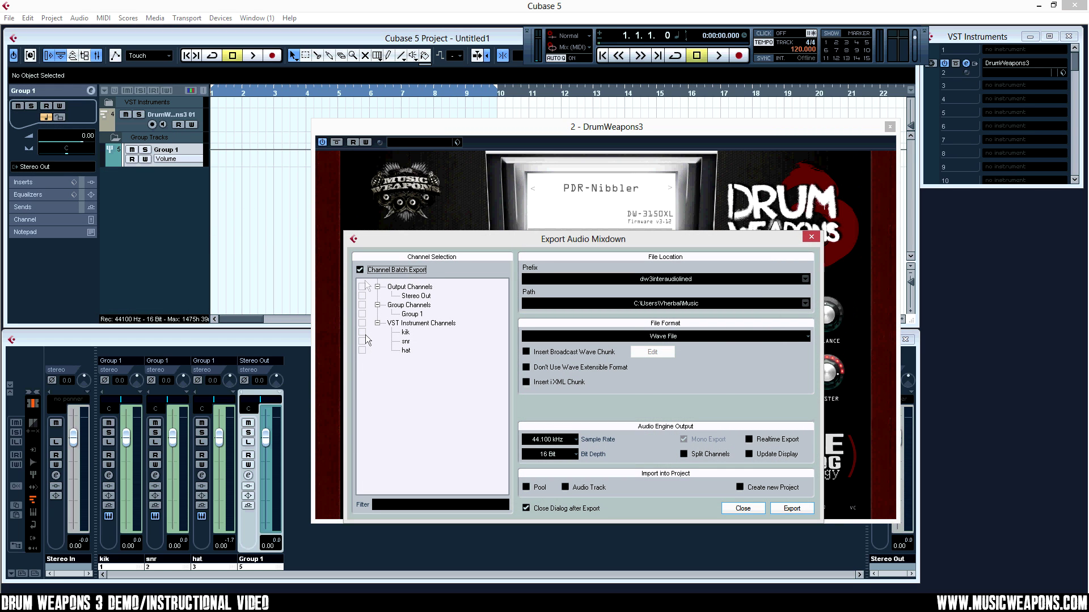
pyautogui.click(362, 332)
pyautogui.click(362, 341)
pyautogui.click(362, 351)
pyautogui.click(752, 506)
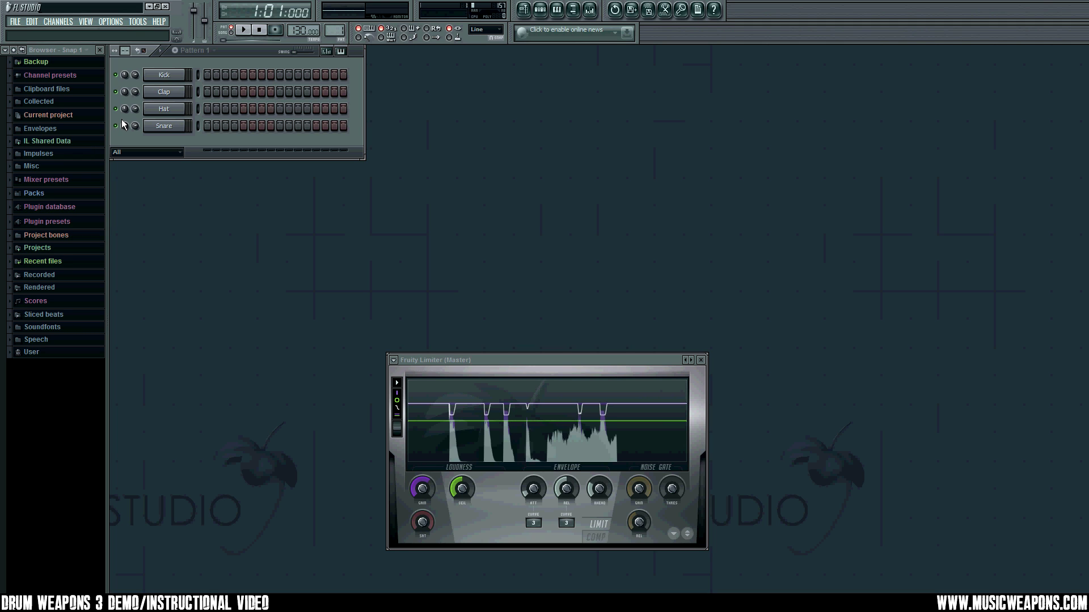
# Step: Switch to FL Studio and look up DrumWeapons3 in the full list of generator plugins
pyautogui.click(70, 23)
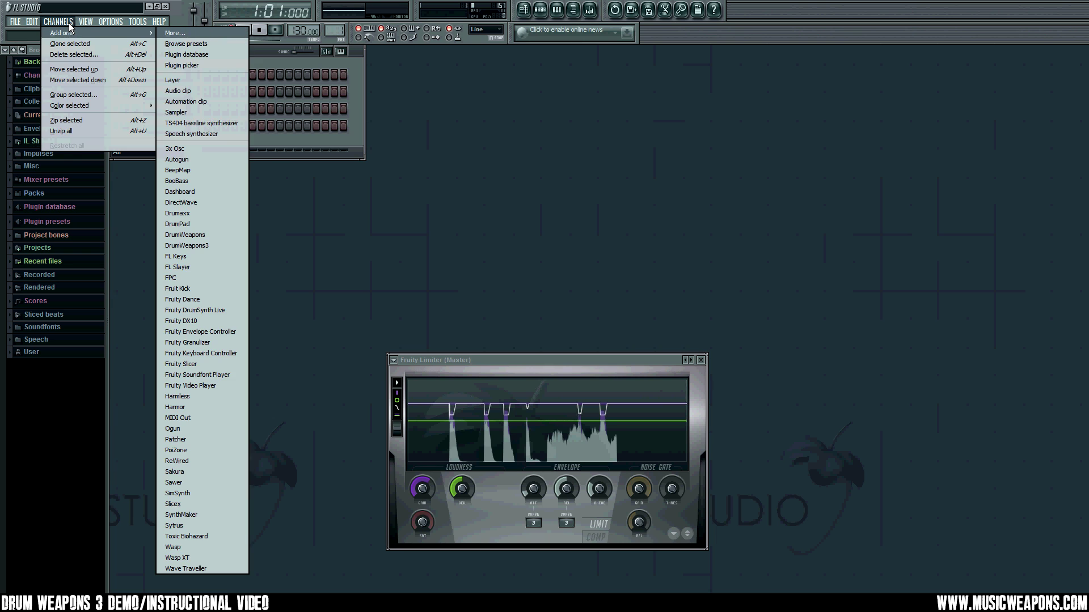
pyautogui.click(382, 245)
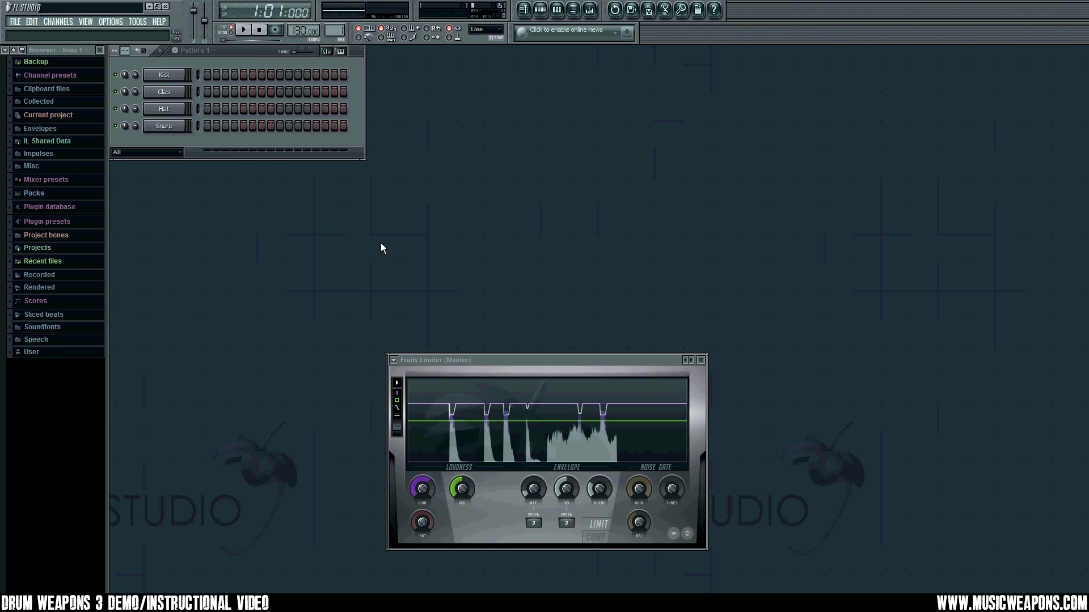
pyautogui.click(58, 25)
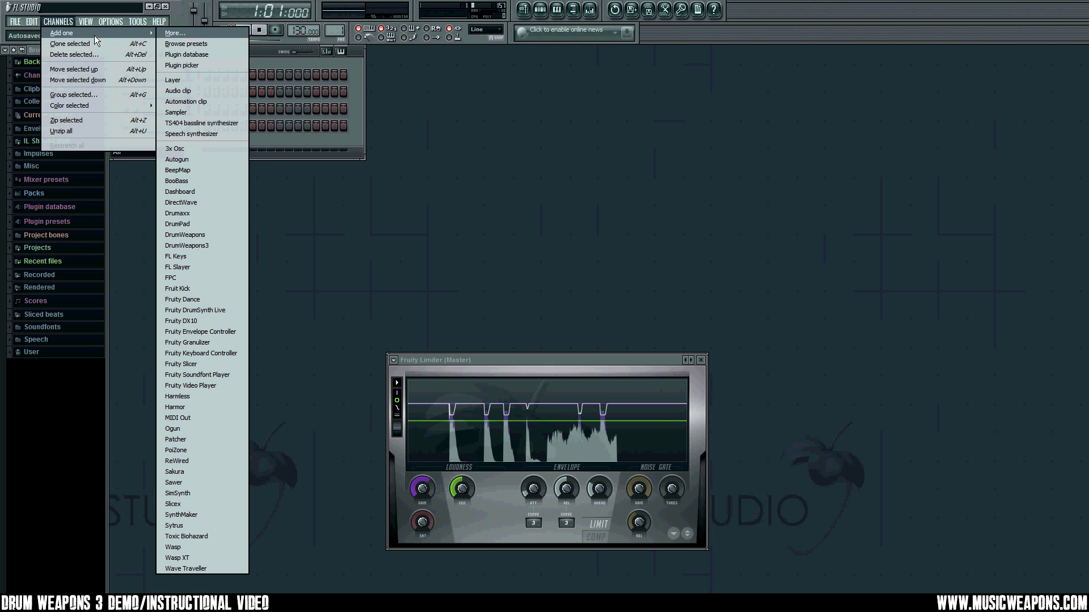
pyautogui.click(204, 35)
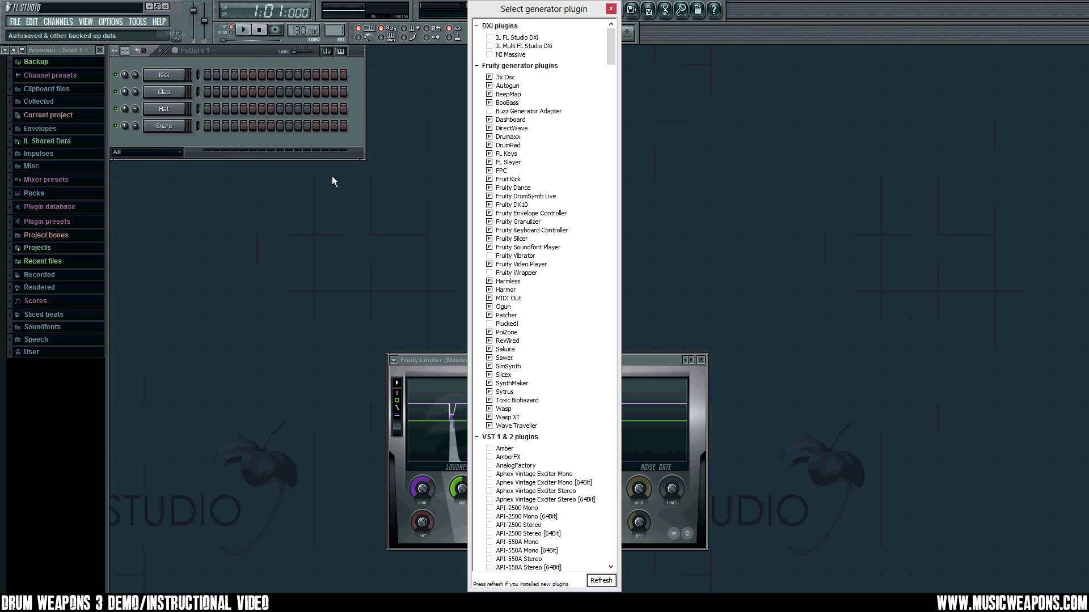
pyautogui.moveTo(611, 49); pyautogui.dragTo(622, 148)
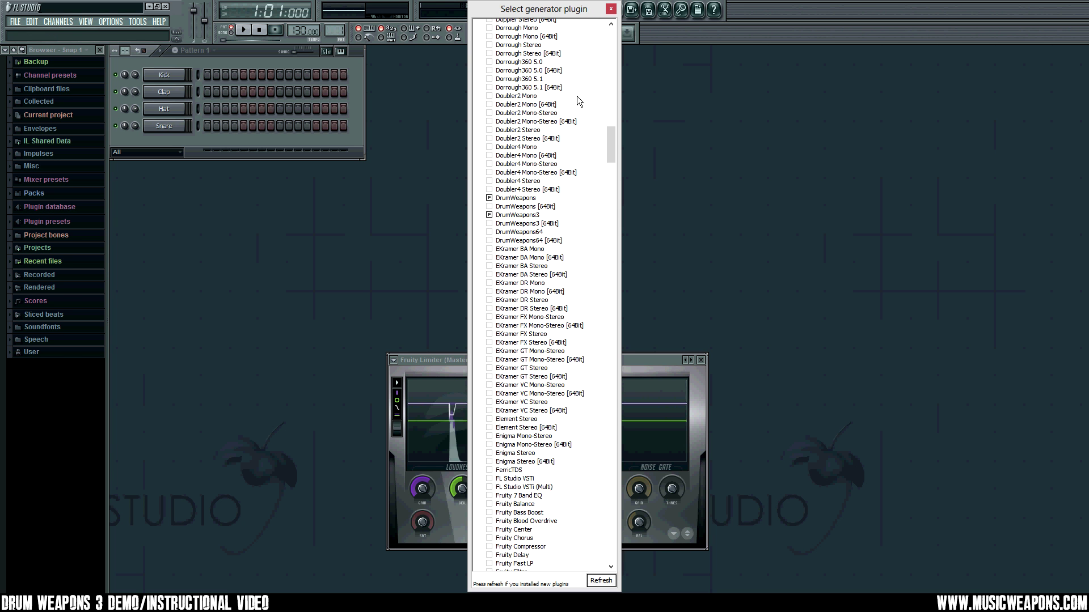
pyautogui.click(611, 9)
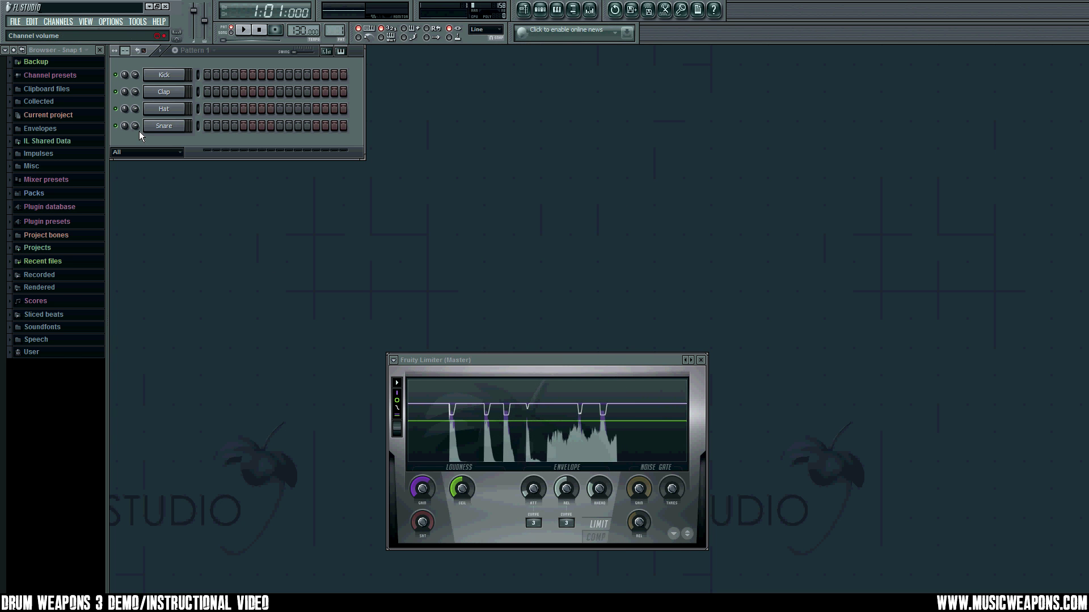
# Step: Add a DrumWeapons3 channel, reposition its window and play the first and third pads of the lowest row
pyautogui.click(74, 25)
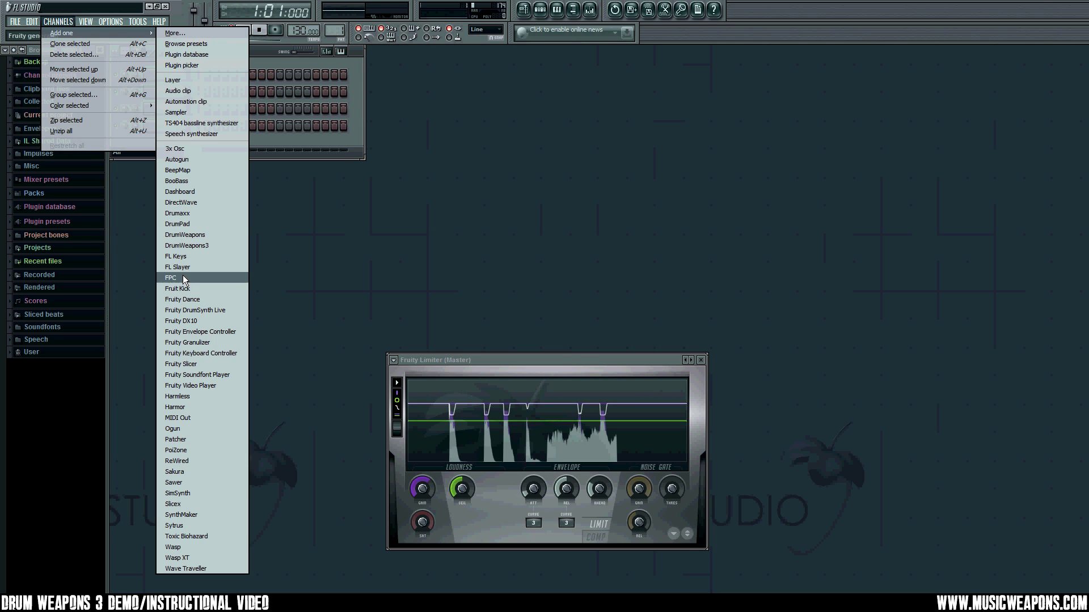
pyautogui.click(203, 248)
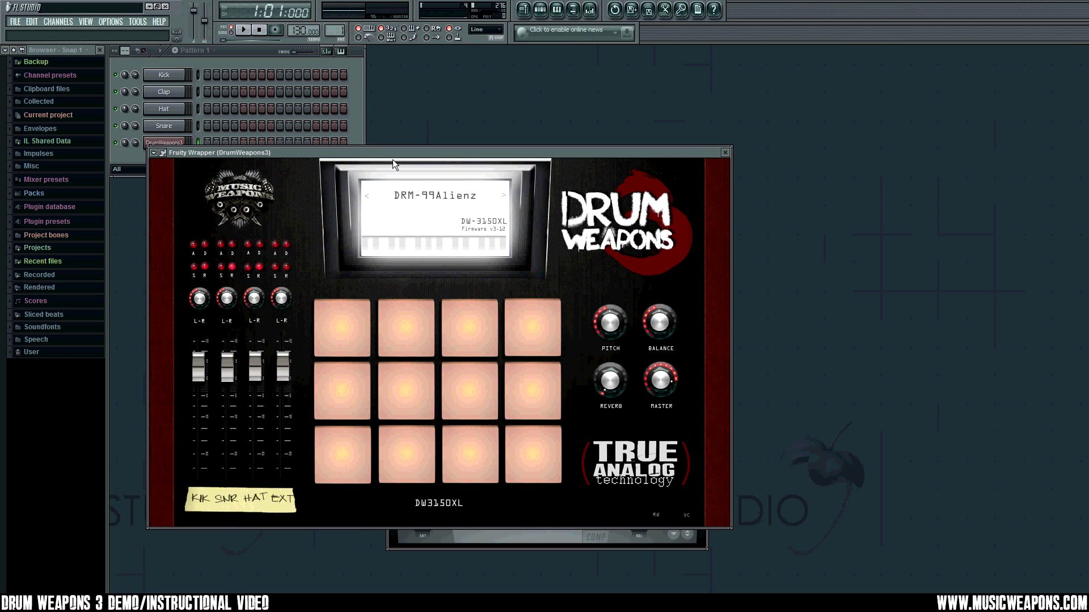
pyautogui.moveTo(391, 154); pyautogui.dragTo(525, 129)
pyautogui.click(495, 427)
pyautogui.click(604, 431)
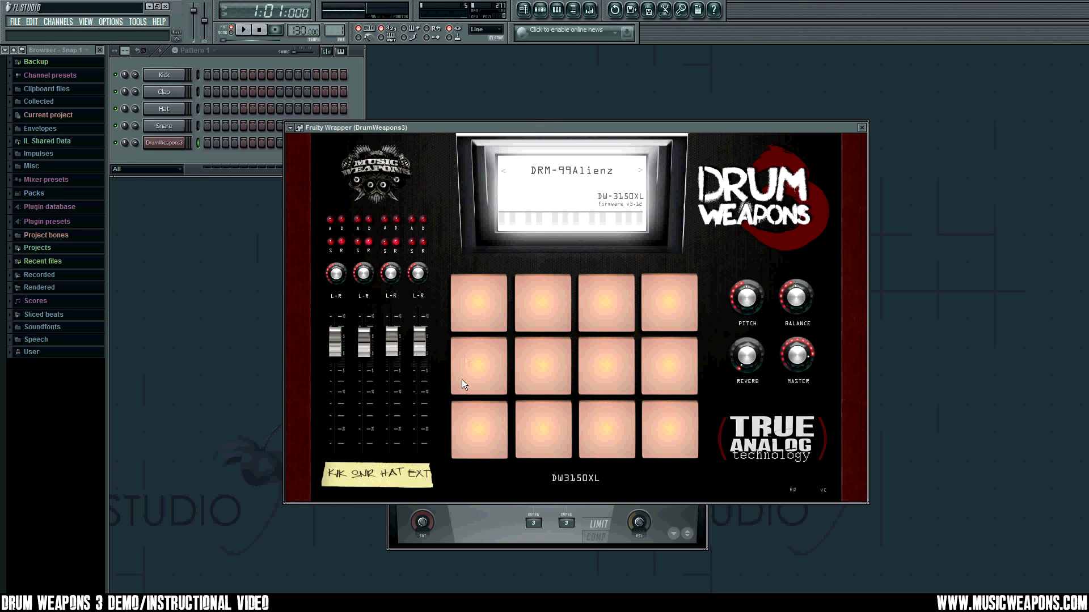
pyautogui.moveTo(417, 127); pyautogui.dragTo(318, 163)
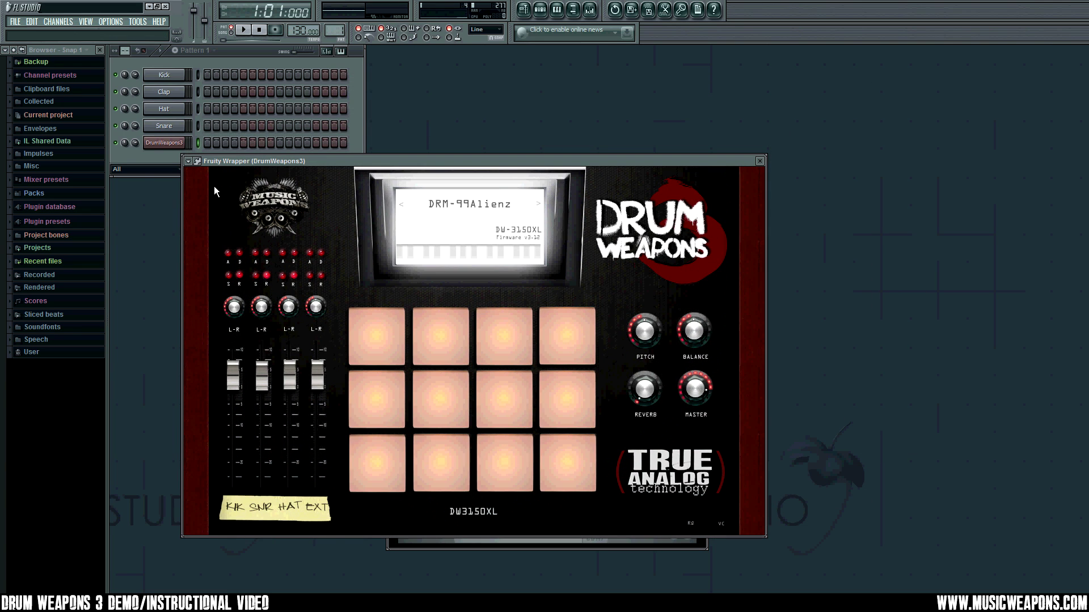
# Step: Load the PDR-NewLegend kit and play the second and third pads of the lowest row
pyautogui.click(440, 200)
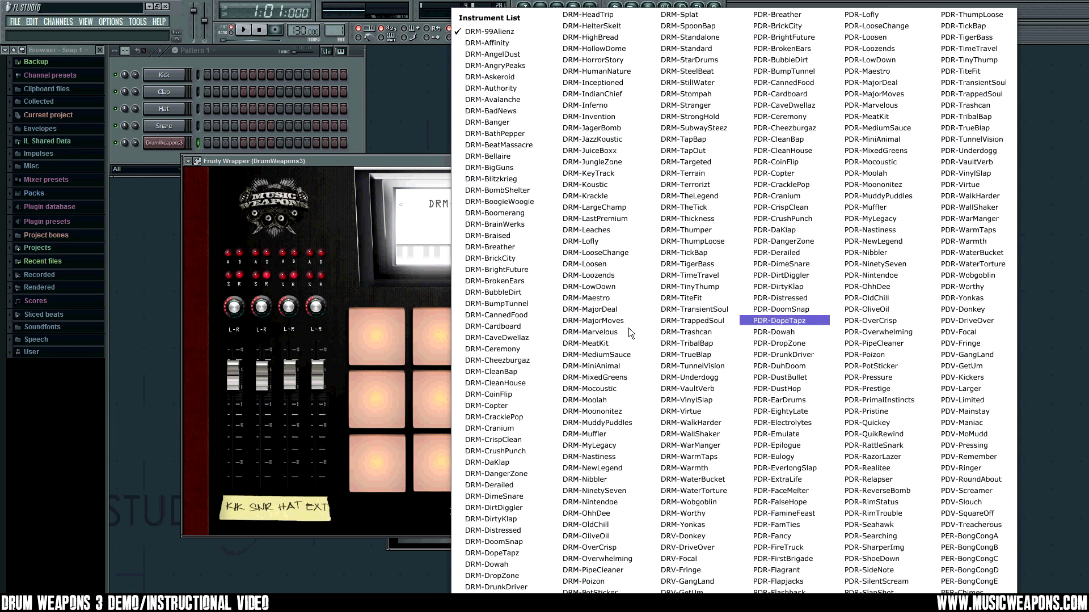
pyautogui.click(871, 242)
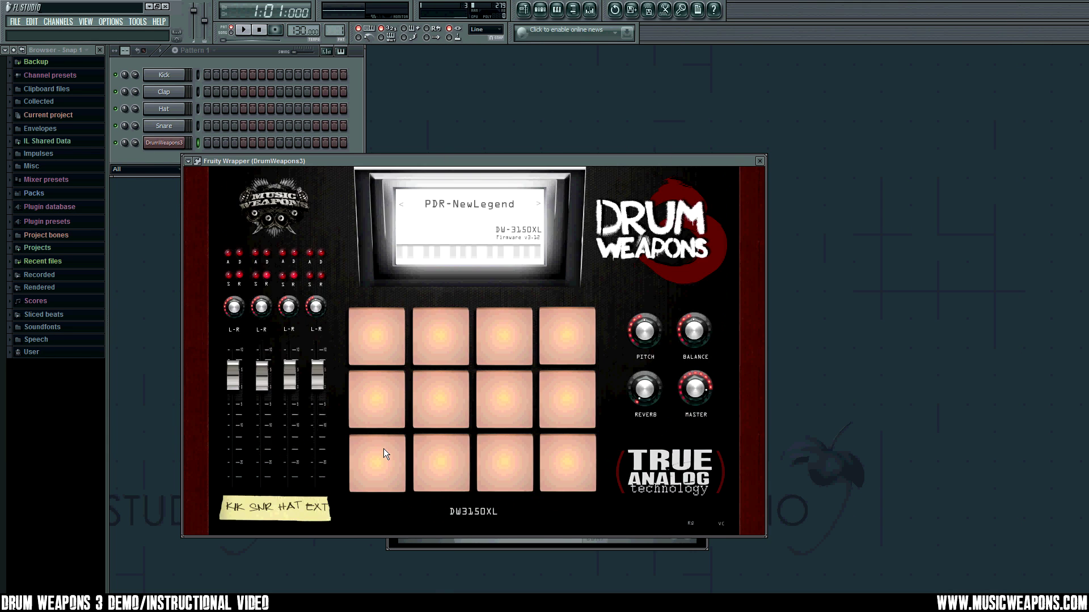
pyautogui.click(437, 457)
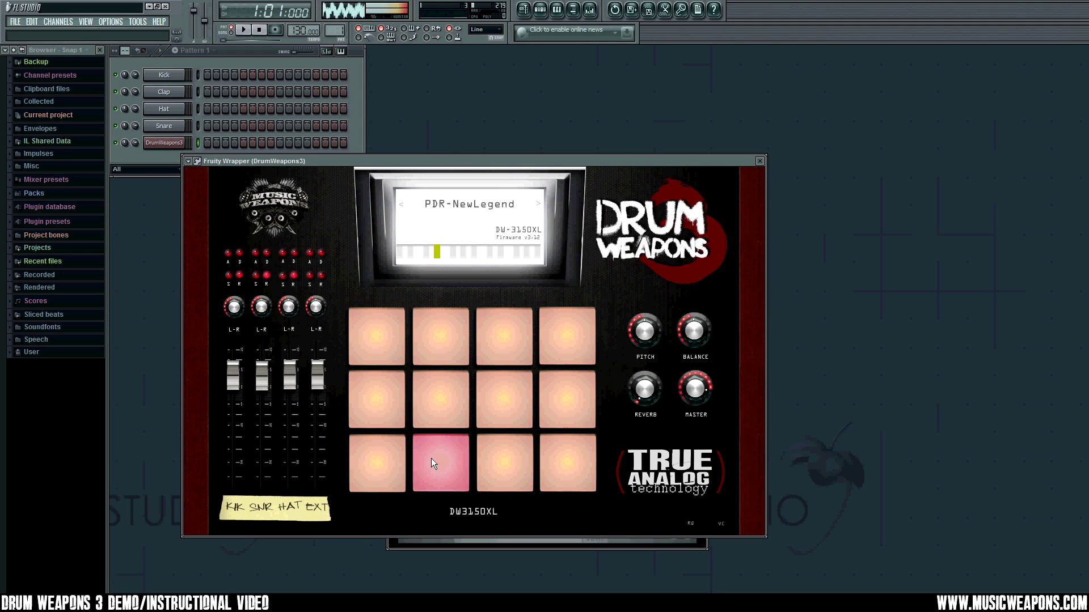
pyautogui.click(505, 457)
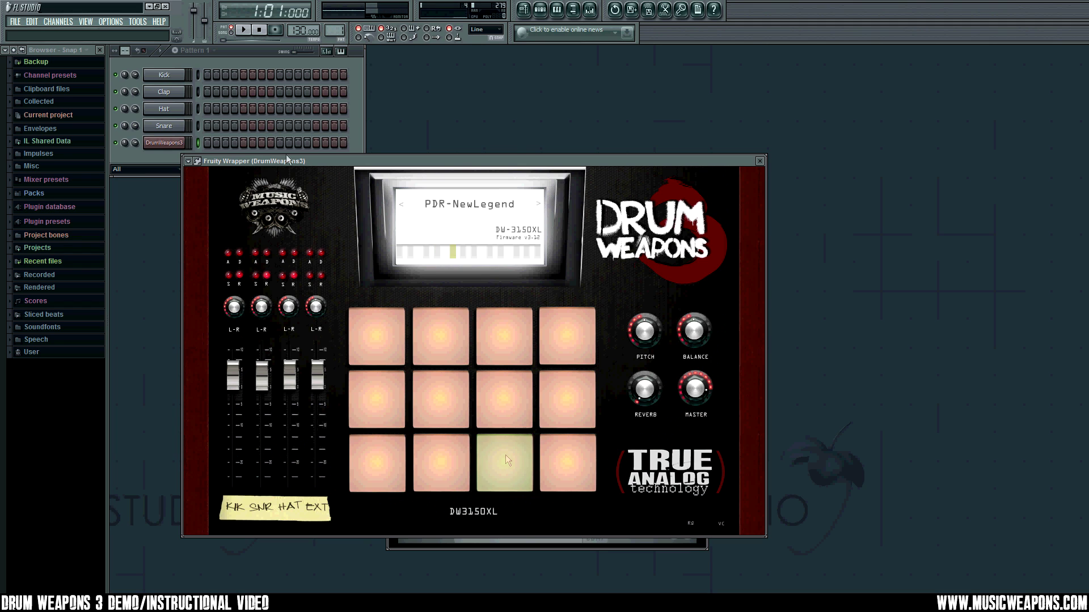
# Step: Map DrumWeapons3's outputs 1, 2 and 3 to mixer track offsets 1, 2 and 3 in the wrapper's processing settings
pyautogui.click(198, 162)
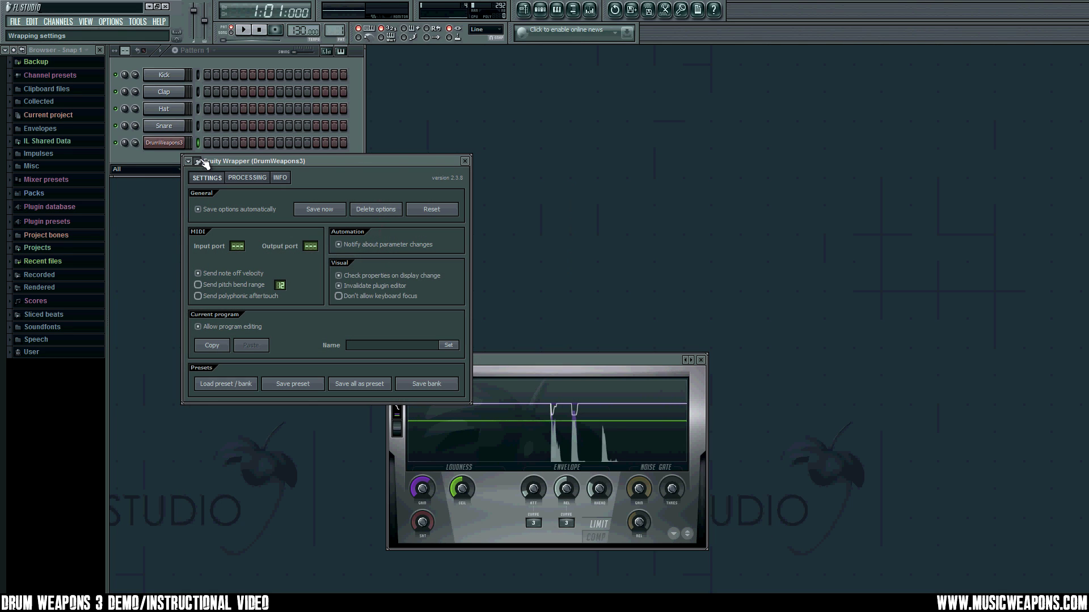
pyautogui.click(198, 162)
pyautogui.click(197, 162)
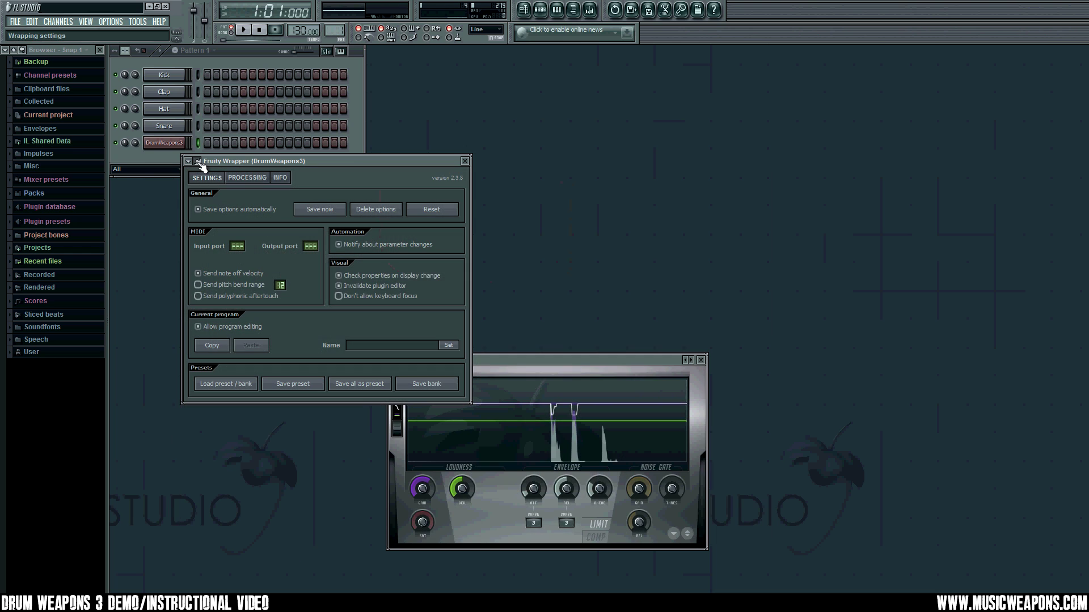
pyautogui.click(243, 180)
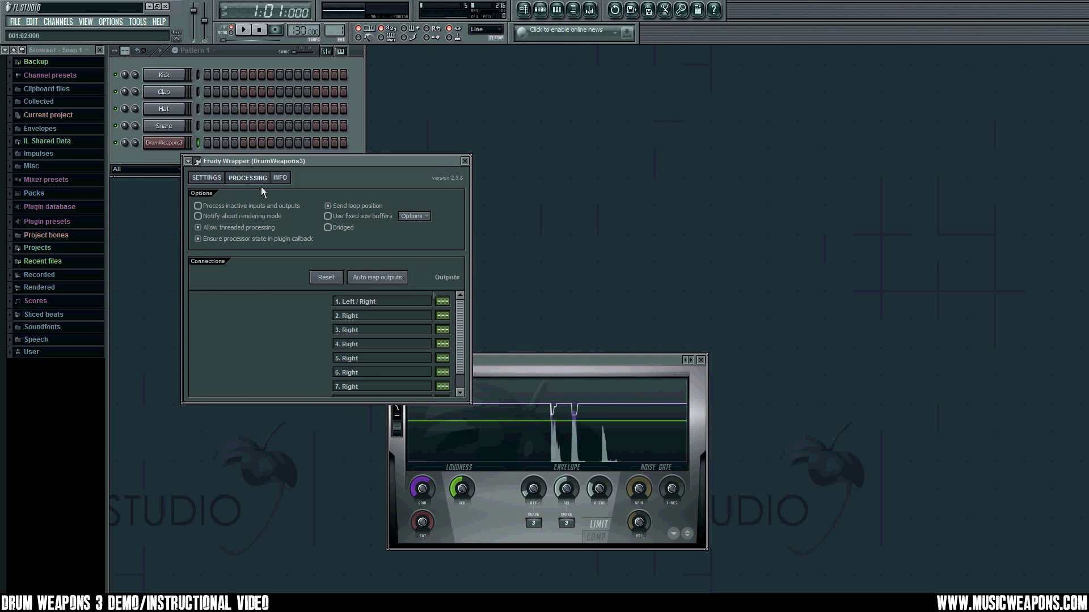
pyautogui.moveTo(445, 301); pyautogui.dragTo(447, 316)
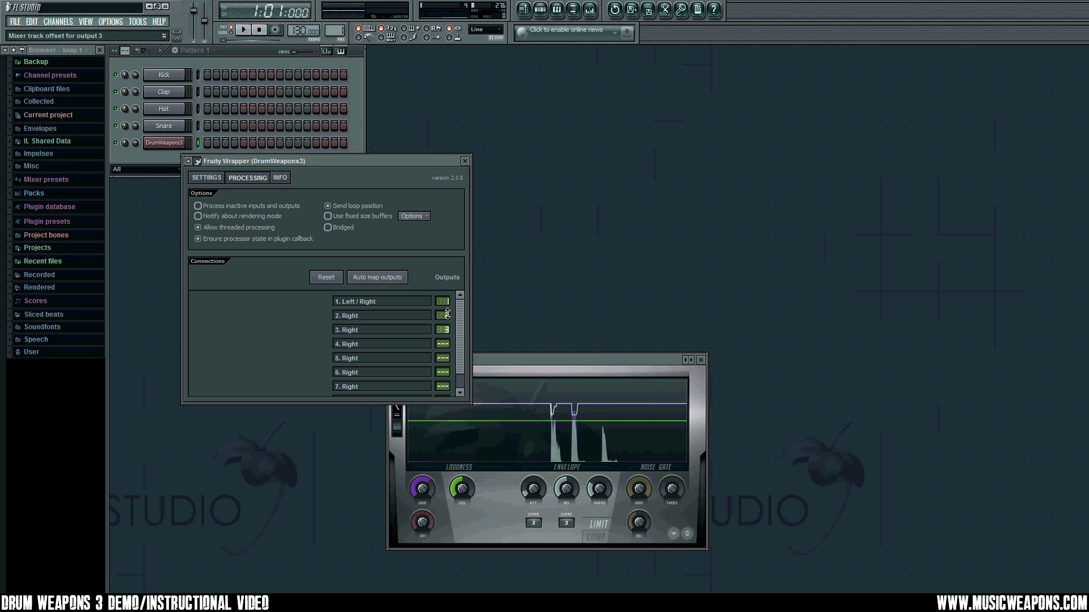
pyautogui.click(464, 161)
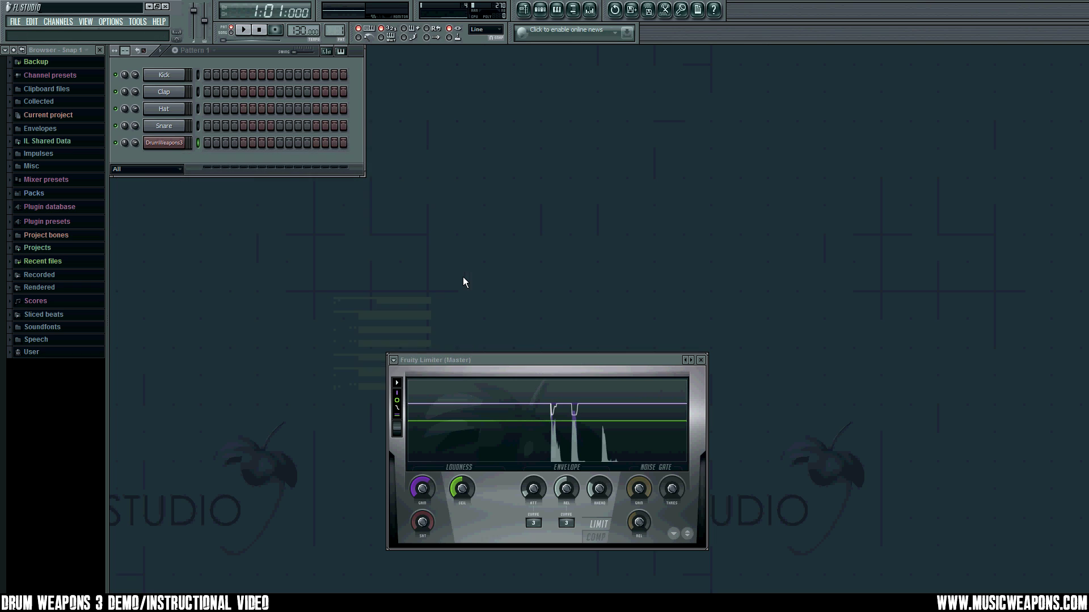
# Step: Reopen the DrumWeapons3 channel, return to its instrument interface and play the first and third pads of the lowest row
pyautogui.click(180, 144)
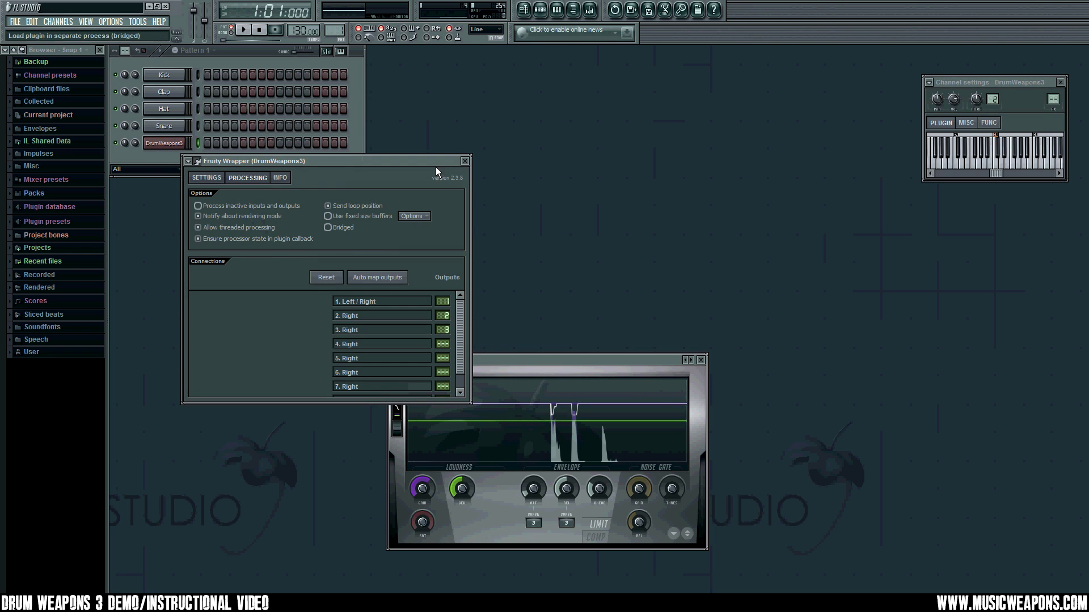
pyautogui.click(198, 162)
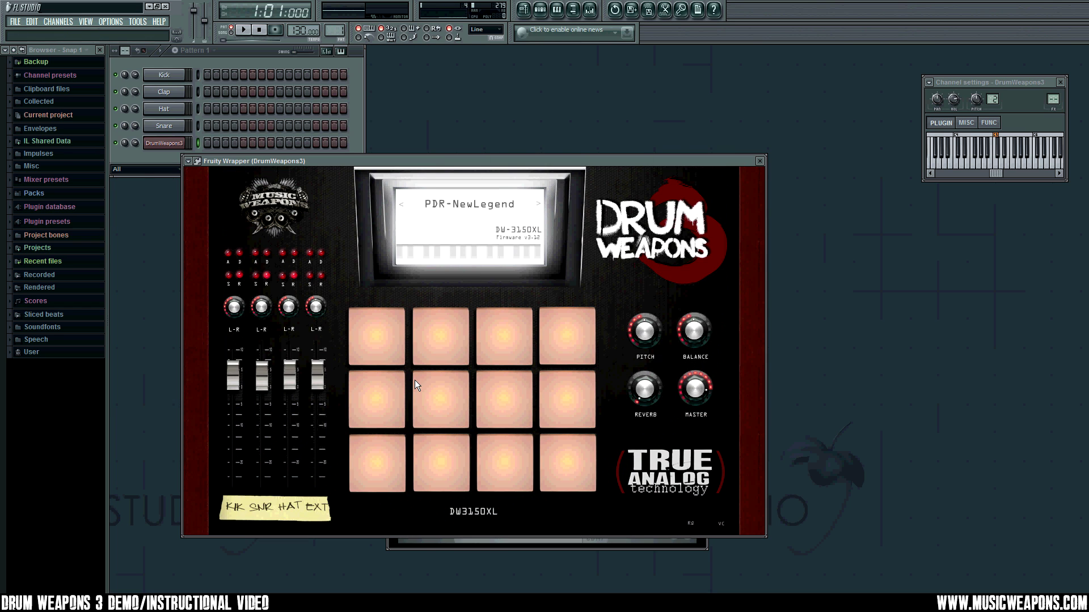
pyautogui.click(400, 459)
pyautogui.click(511, 456)
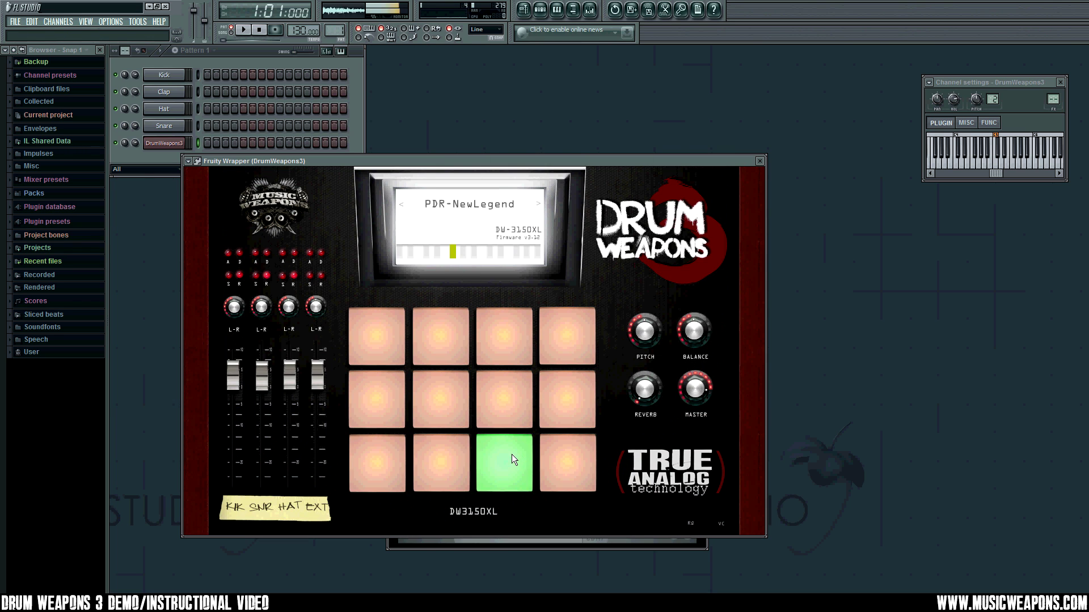
# Step: Show the mixer, play the first three pads of the lowest row to check their separate insert tracks, and close the instrument
pyautogui.click(589, 9)
pyautogui.click(369, 475)
pyautogui.click(433, 474)
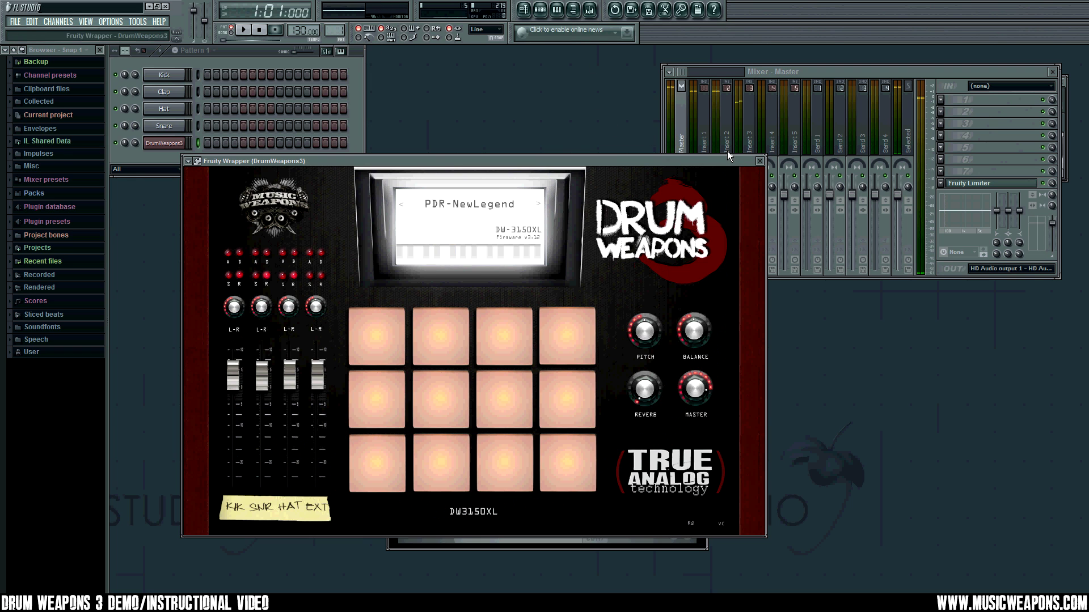
pyautogui.click(382, 481)
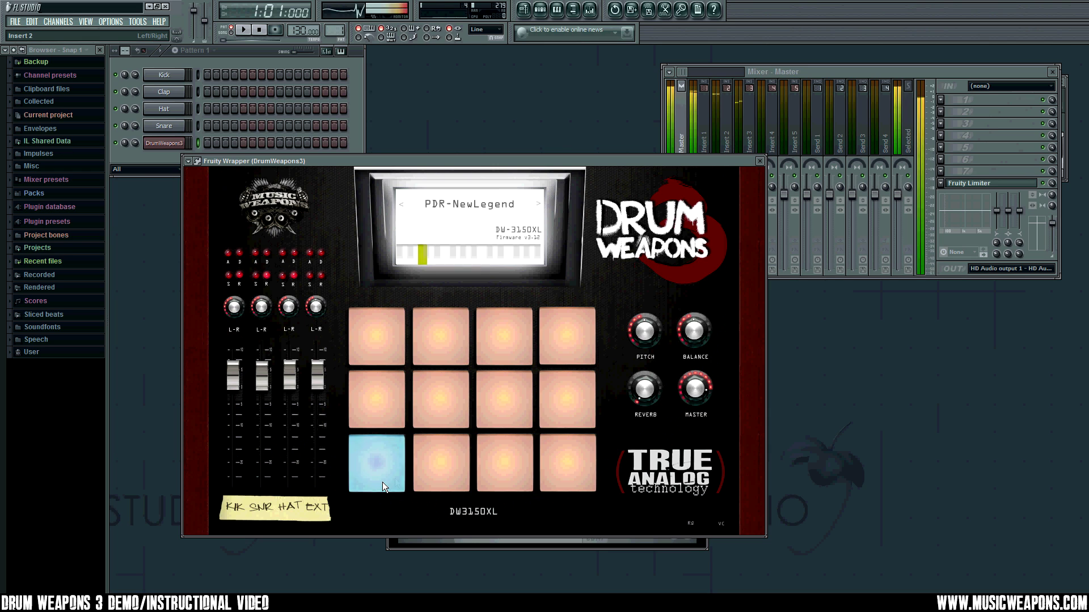
pyautogui.click(437, 472)
pyautogui.click(502, 468)
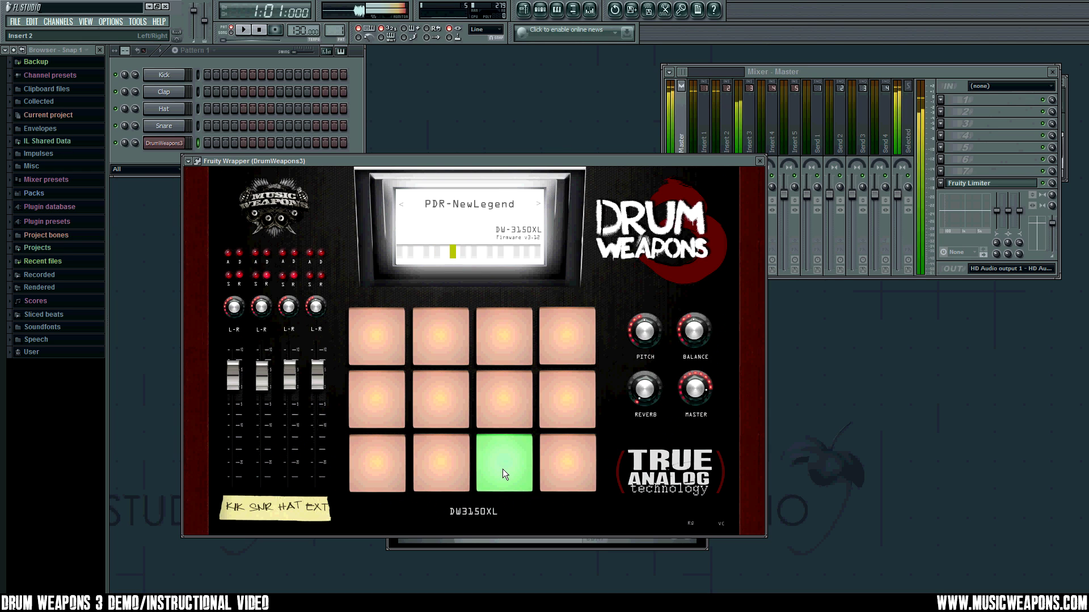
pyautogui.click(760, 161)
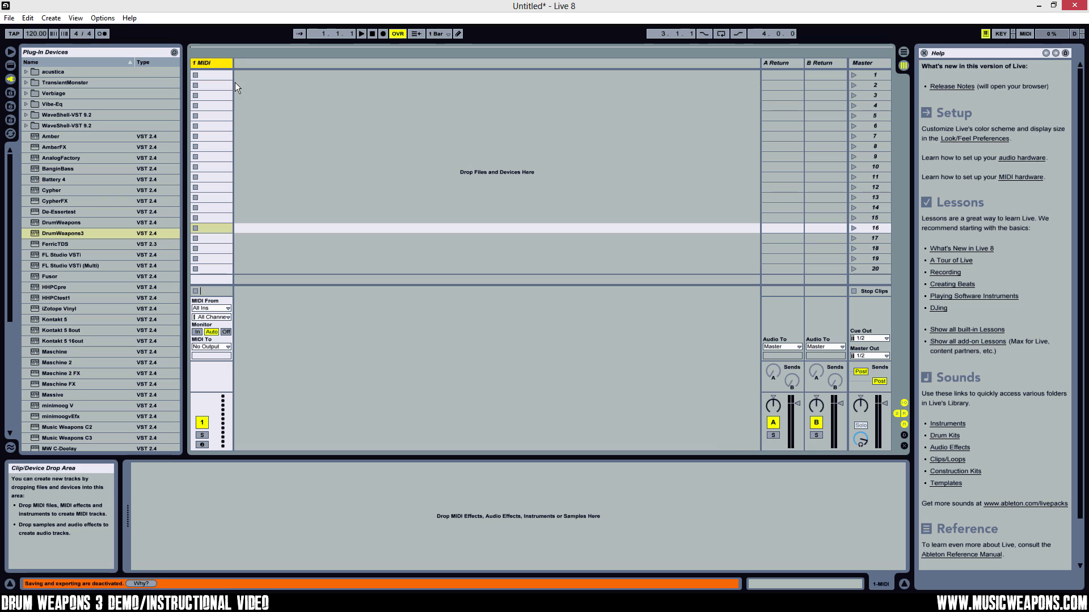
# Step: Switch to Ableton Live and load the DrumWeapons3 plug-in onto the first MIDI track
pyautogui.click(80, 231)
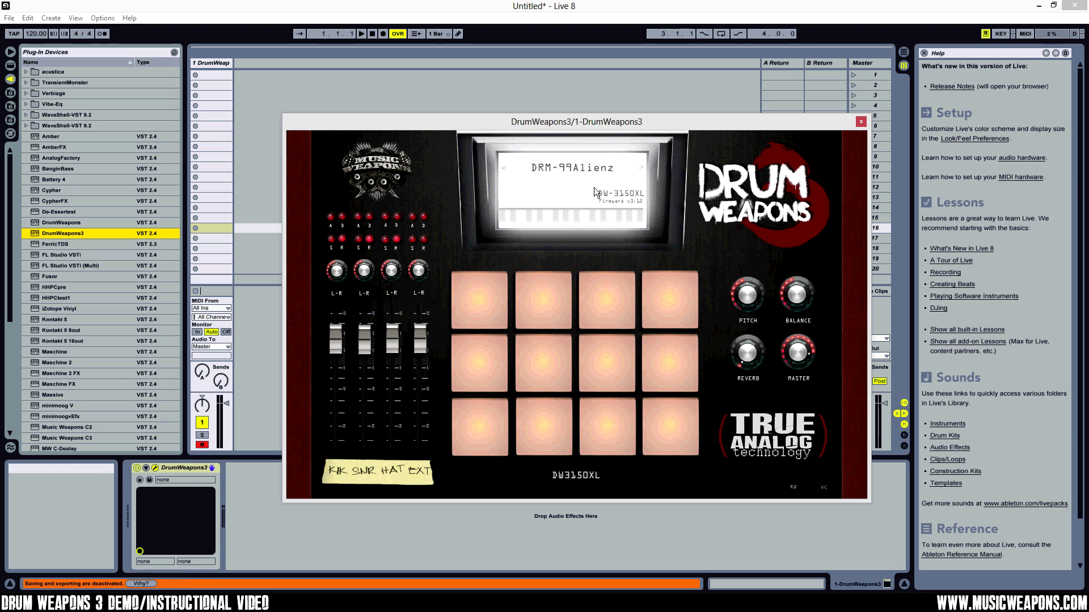
# Step: Reposition the DrumWeapons3 window so the track's mixer controls stay visible and load the PDR-MajorMoves kit
pyautogui.moveTo(435, 129); pyautogui.dragTo(405, 102)
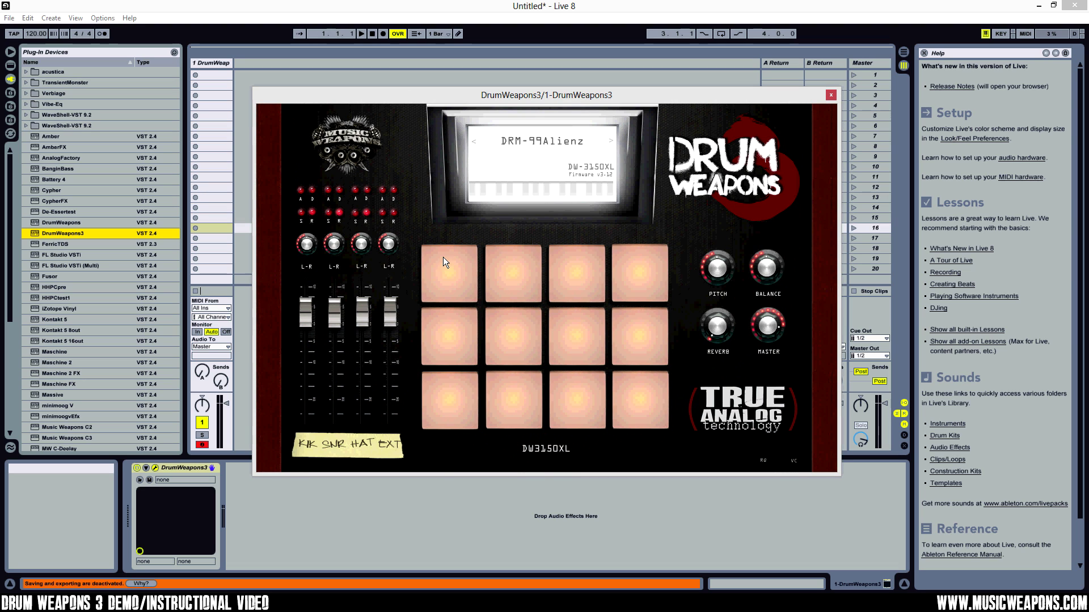
pyautogui.moveTo(344, 98); pyautogui.dragTo(363, 95)
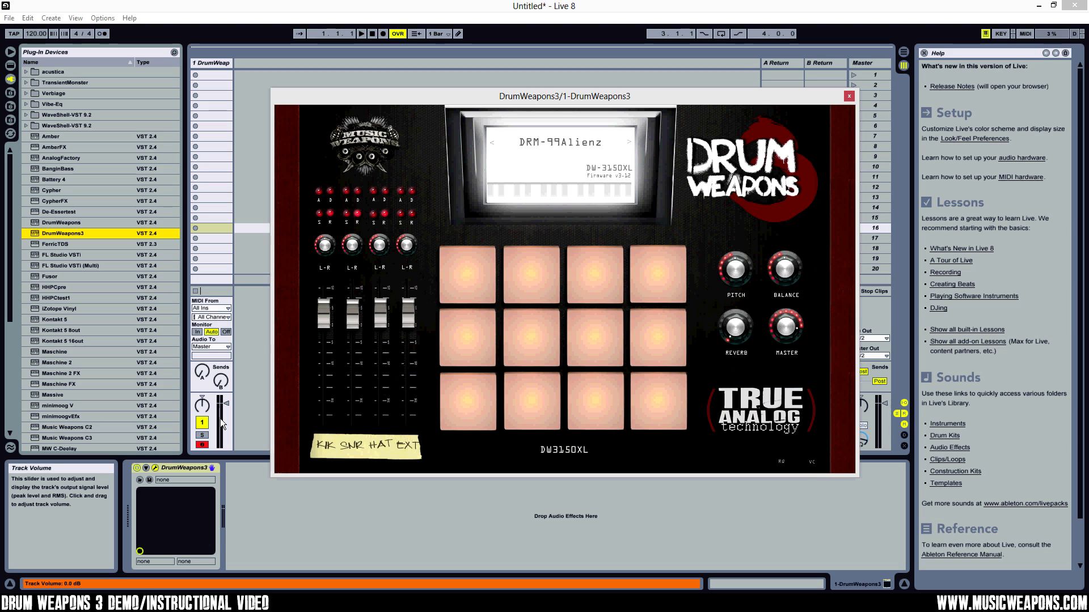
pyautogui.click(560, 142)
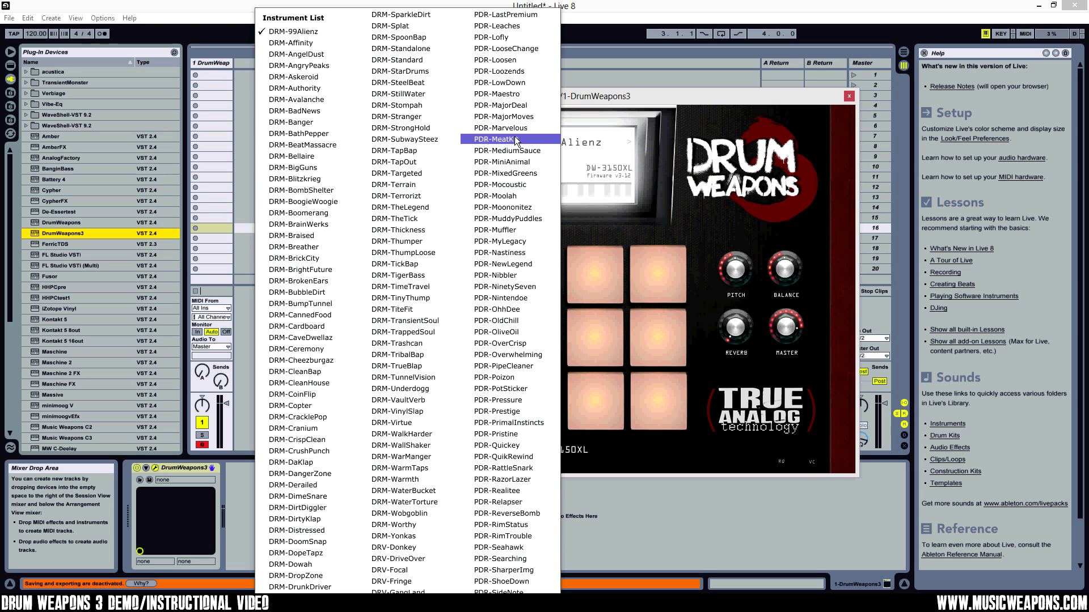
pyautogui.click(503, 116)
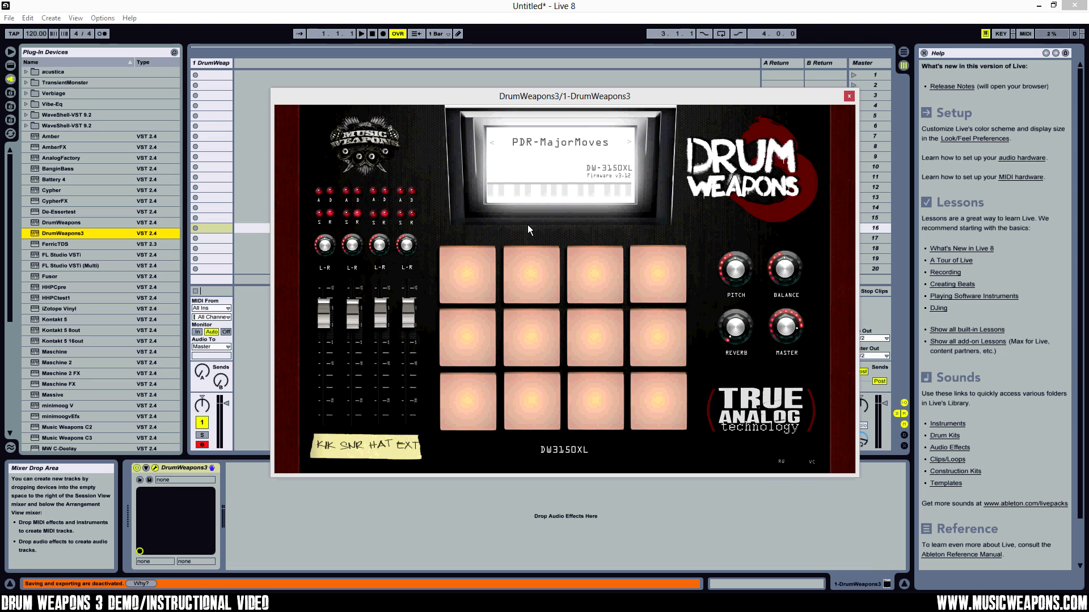
# Step: Audition the PDR-MajorMoves kit by playing a short run of six notes
pyautogui.press('d')
pyautogui.press('s')
pyautogui.press('d')
pyautogui.press('f')
pyautogui.press('g')
pyautogui.press('h')
# Step: Move the instrument window clear of the tracks and insert two audio tracks after the DrumWeapons3 track
pyautogui.moveTo(332, 95); pyautogui.dragTo(403, 89)
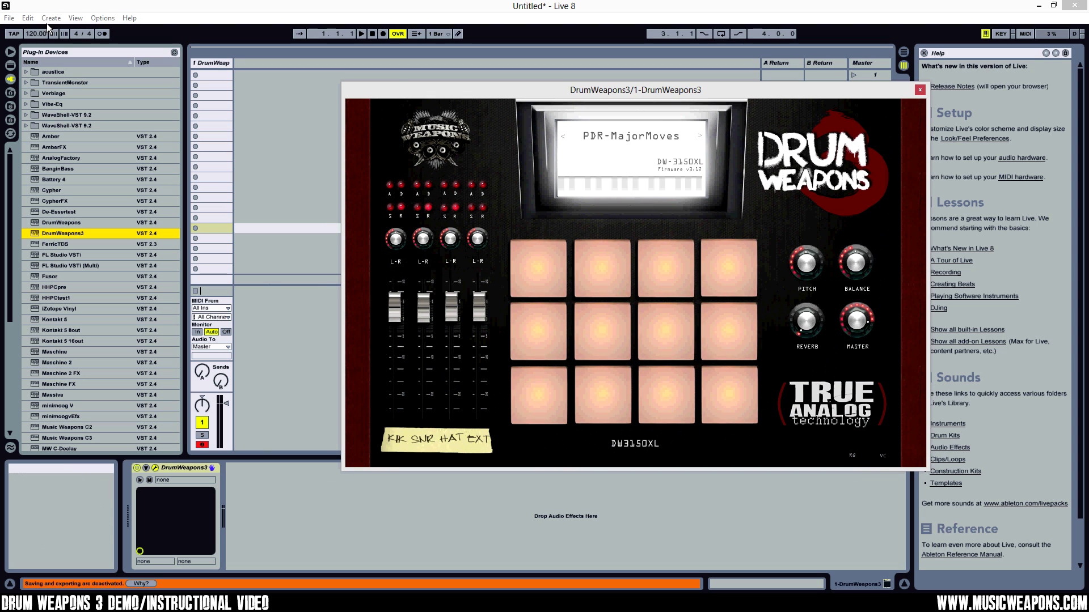
pyautogui.click(59, 11)
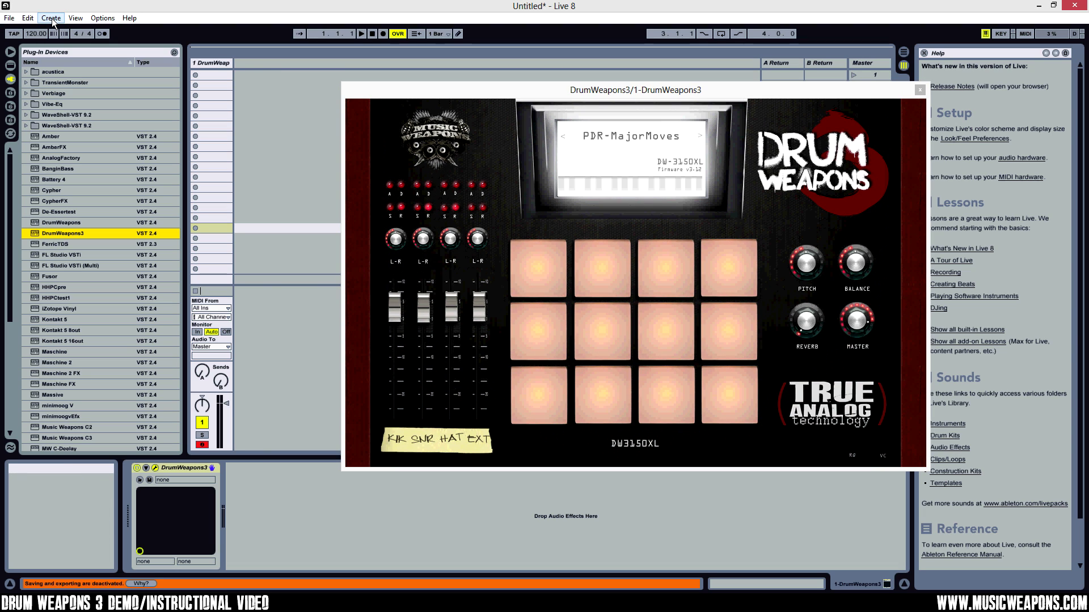
pyautogui.click(51, 18)
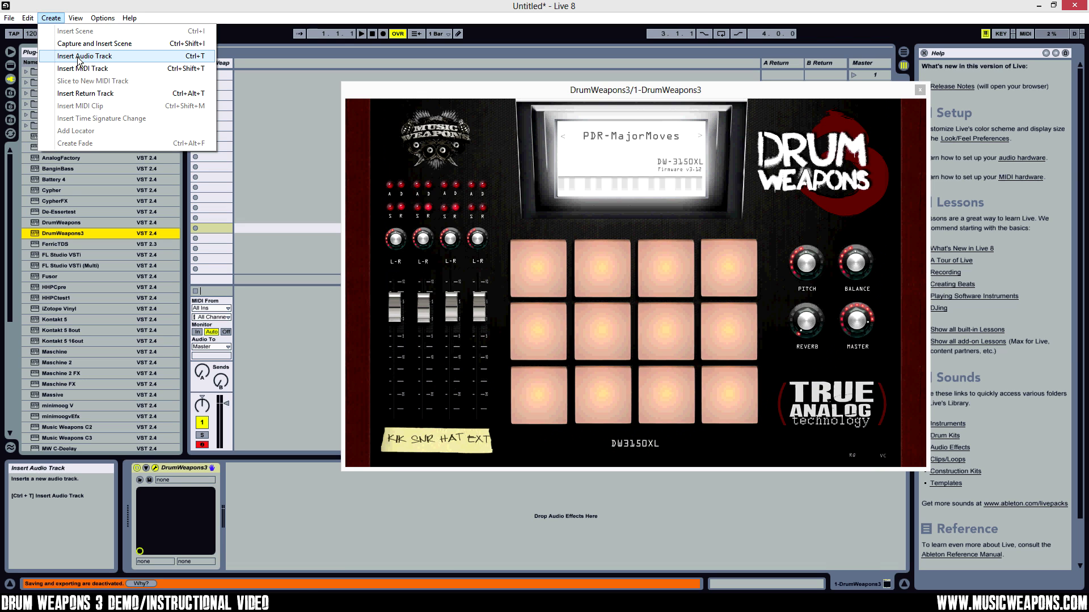
pyautogui.click(78, 60)
pyautogui.click(55, 22)
pyautogui.click(74, 55)
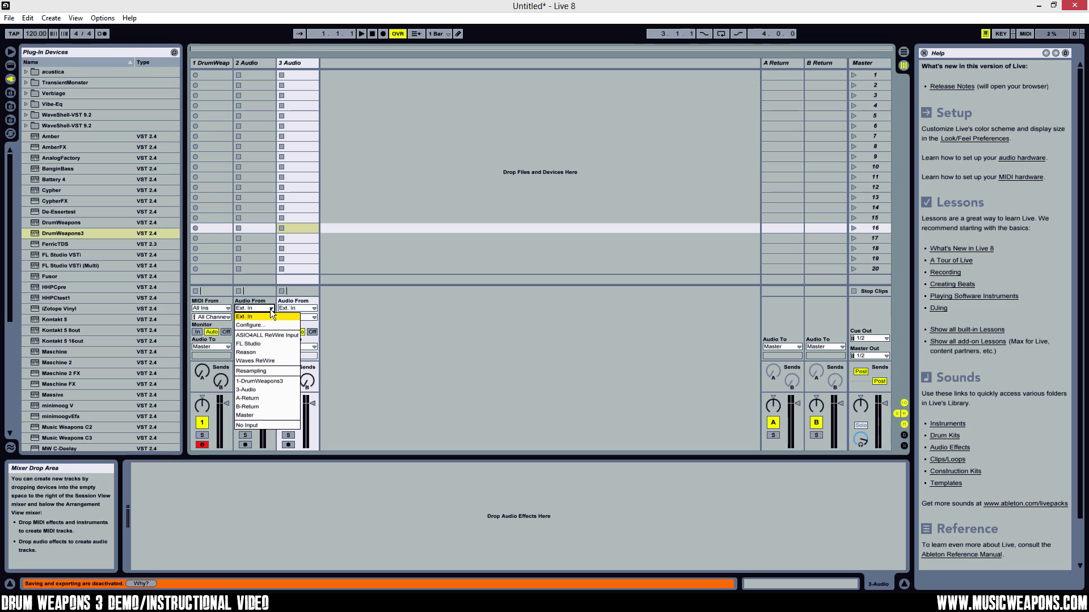
# Step: Set the Audio From source of audio tracks 2 and 3 to 1-DrumWeapons3
pyautogui.click(263, 381)
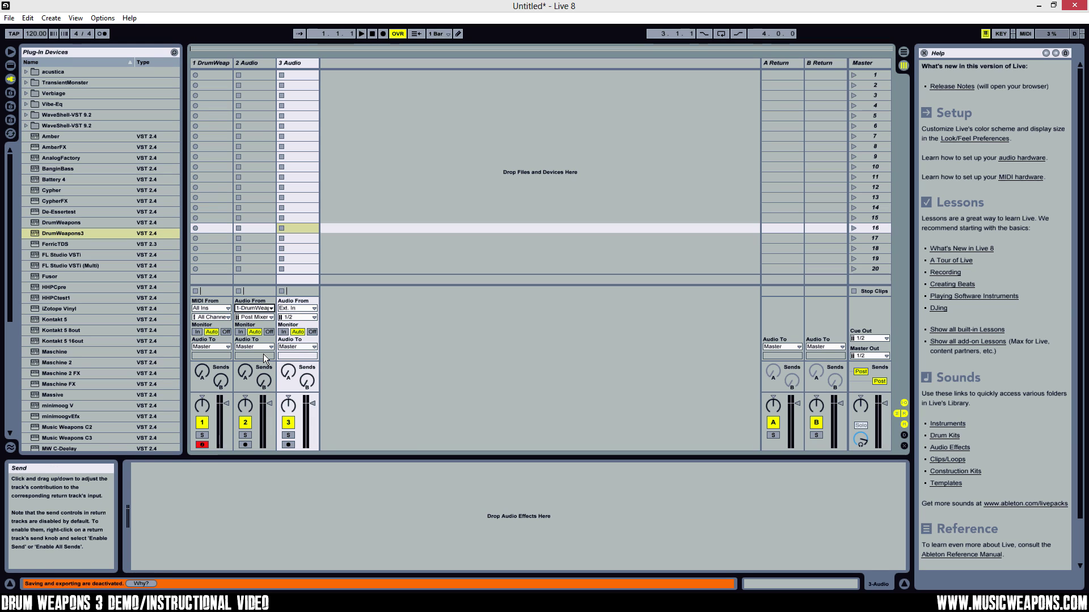
pyautogui.click(311, 308)
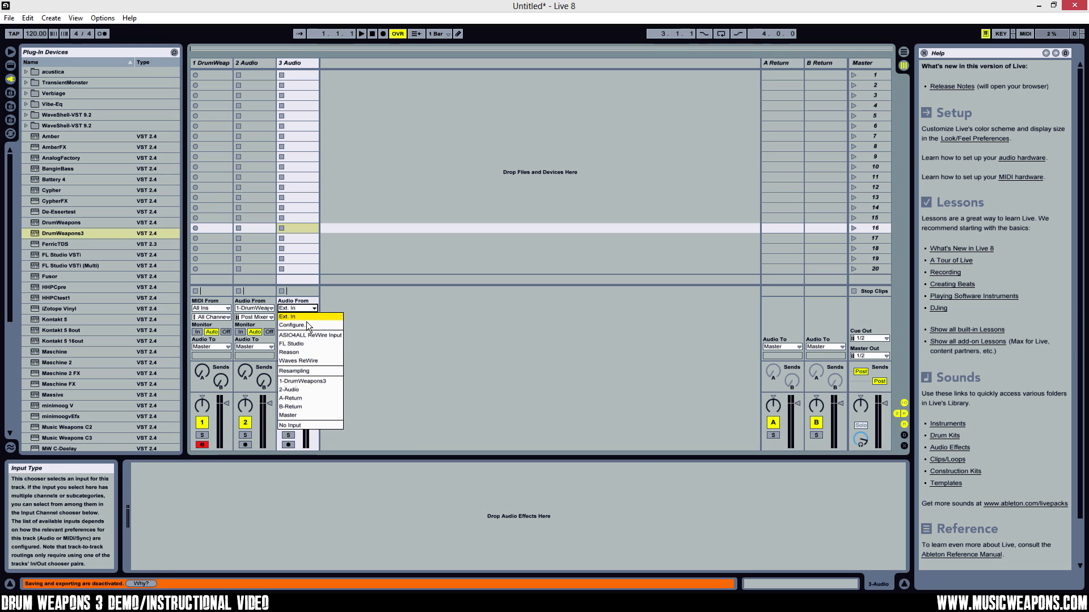
pyautogui.click(302, 381)
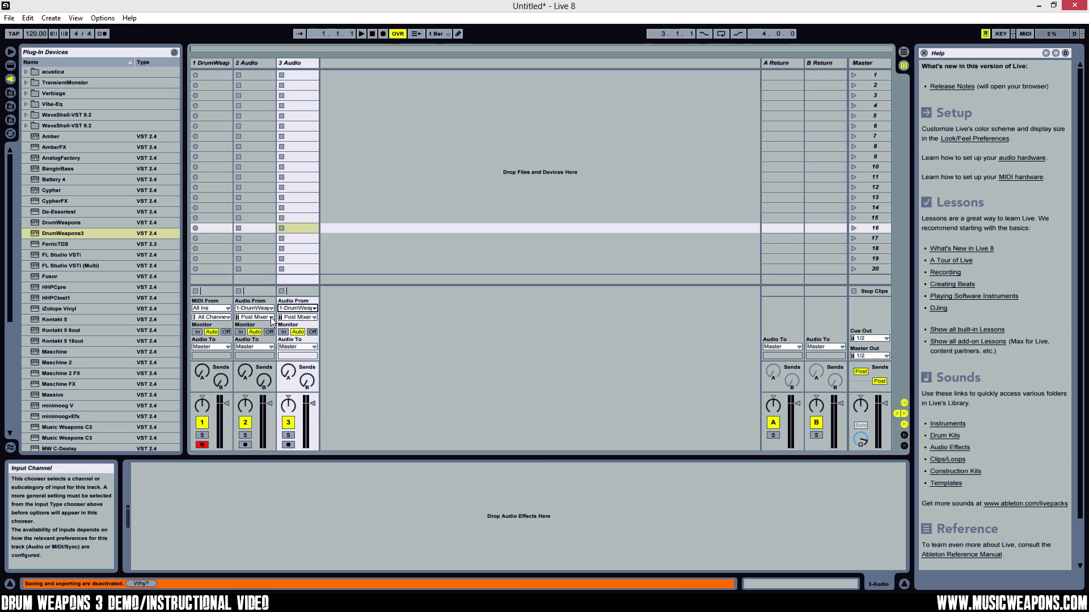
# Step: Set the input channel of audio tracks 2 and 3 from Post Mixer to individual Right-DrumWeapons3 outputs
pyautogui.click(269, 317)
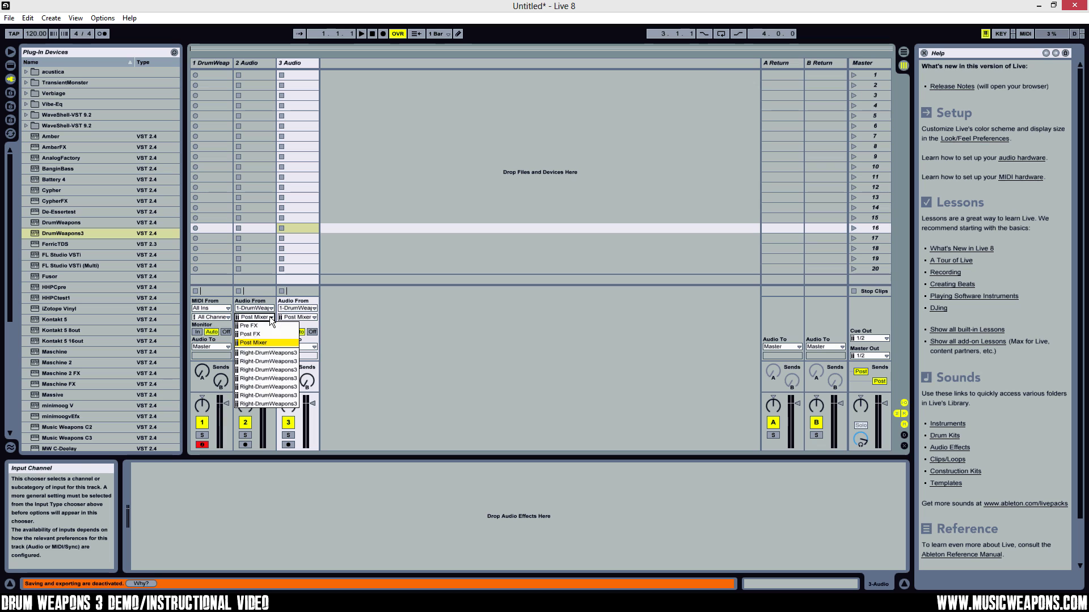
pyautogui.click(264, 353)
pyautogui.click(311, 317)
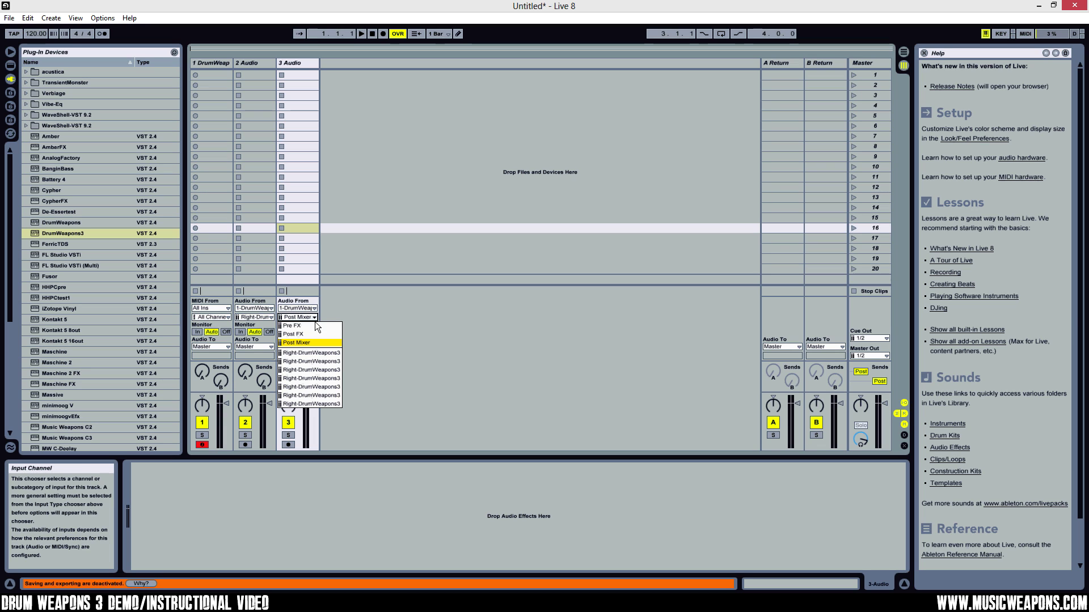
pyautogui.click(303, 353)
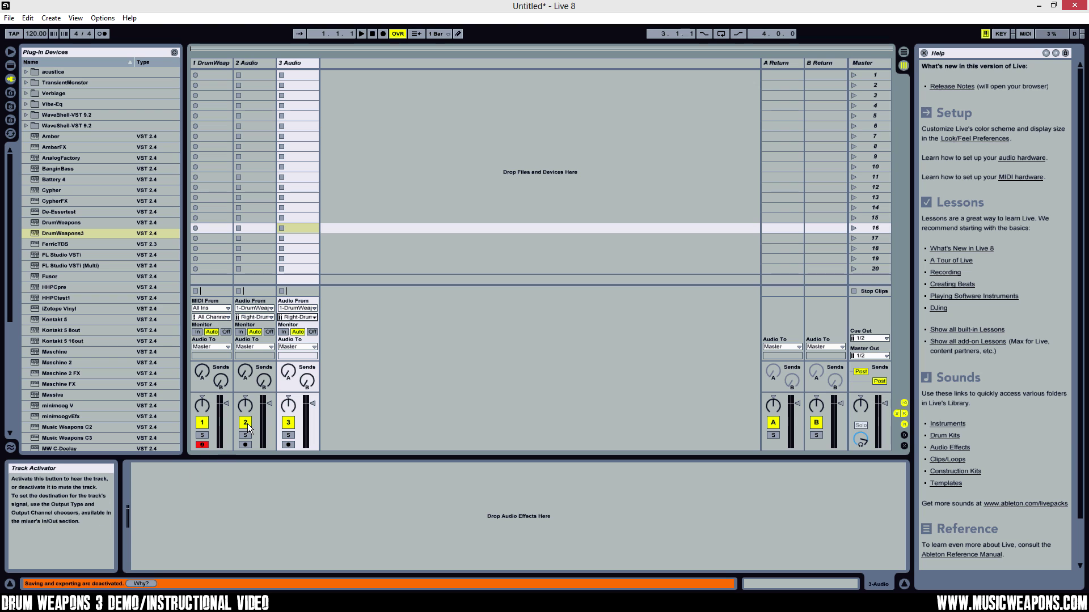
# Step: Select the DrumWeapons3 track to bring back its instrument window, and set monitoring on audio tracks 2 and 3 to In
pyautogui.click(219, 64)
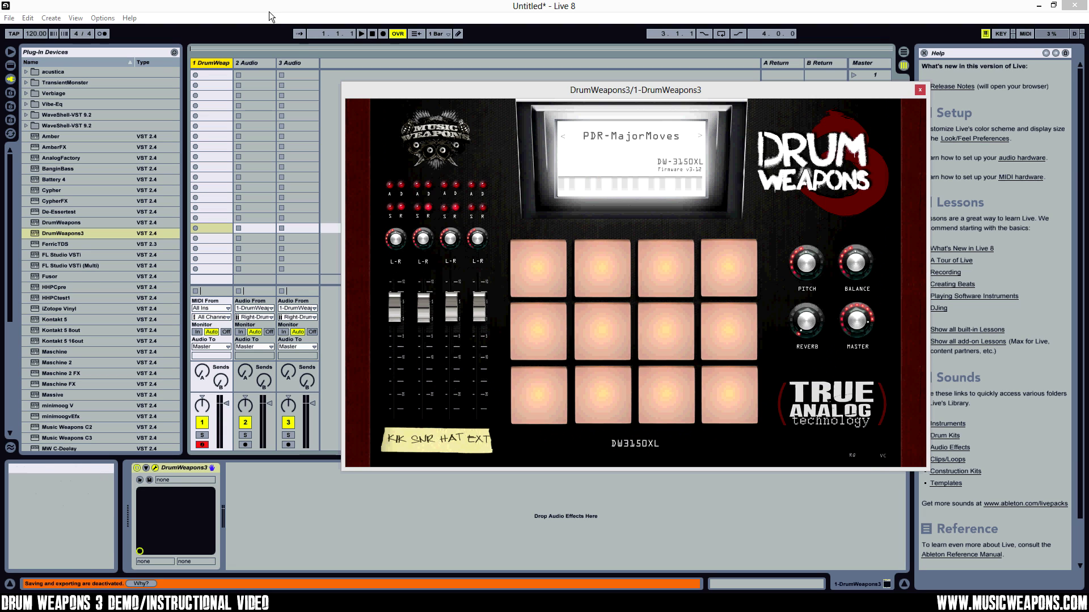
pyautogui.click(241, 332)
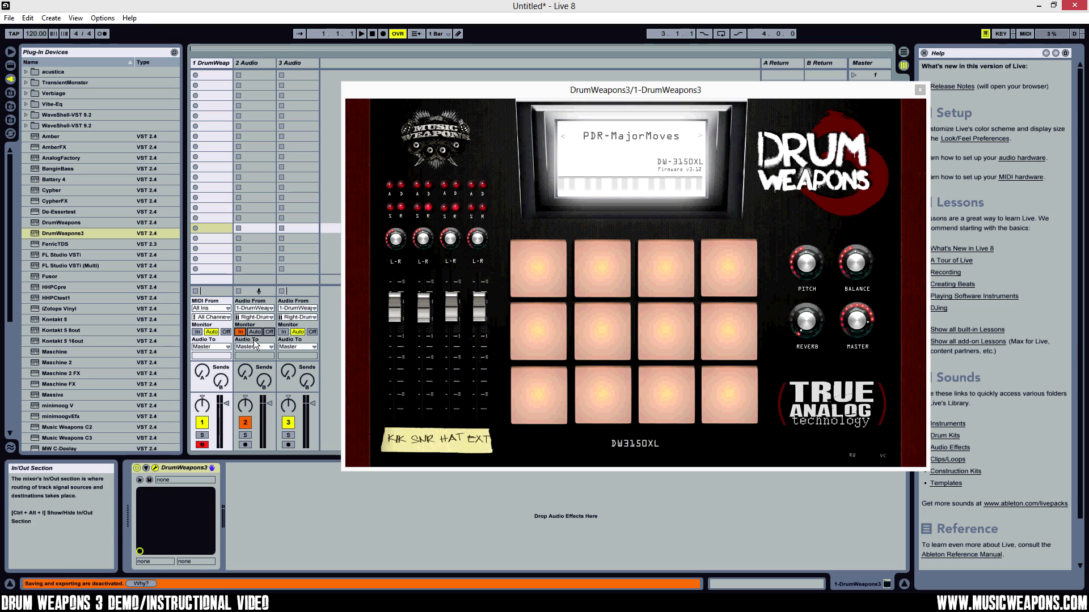
pyautogui.click(284, 332)
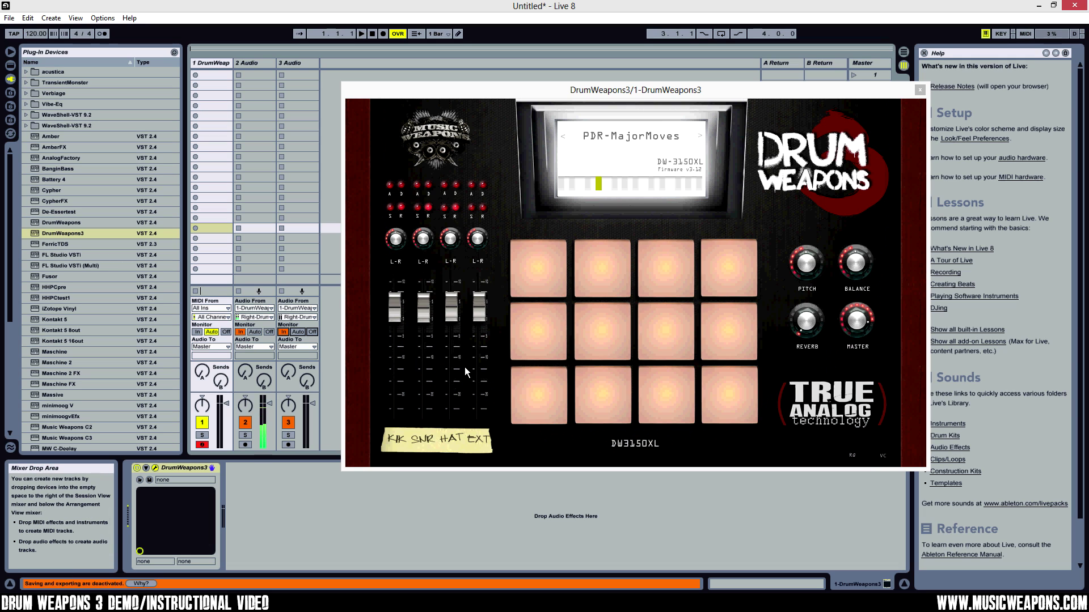